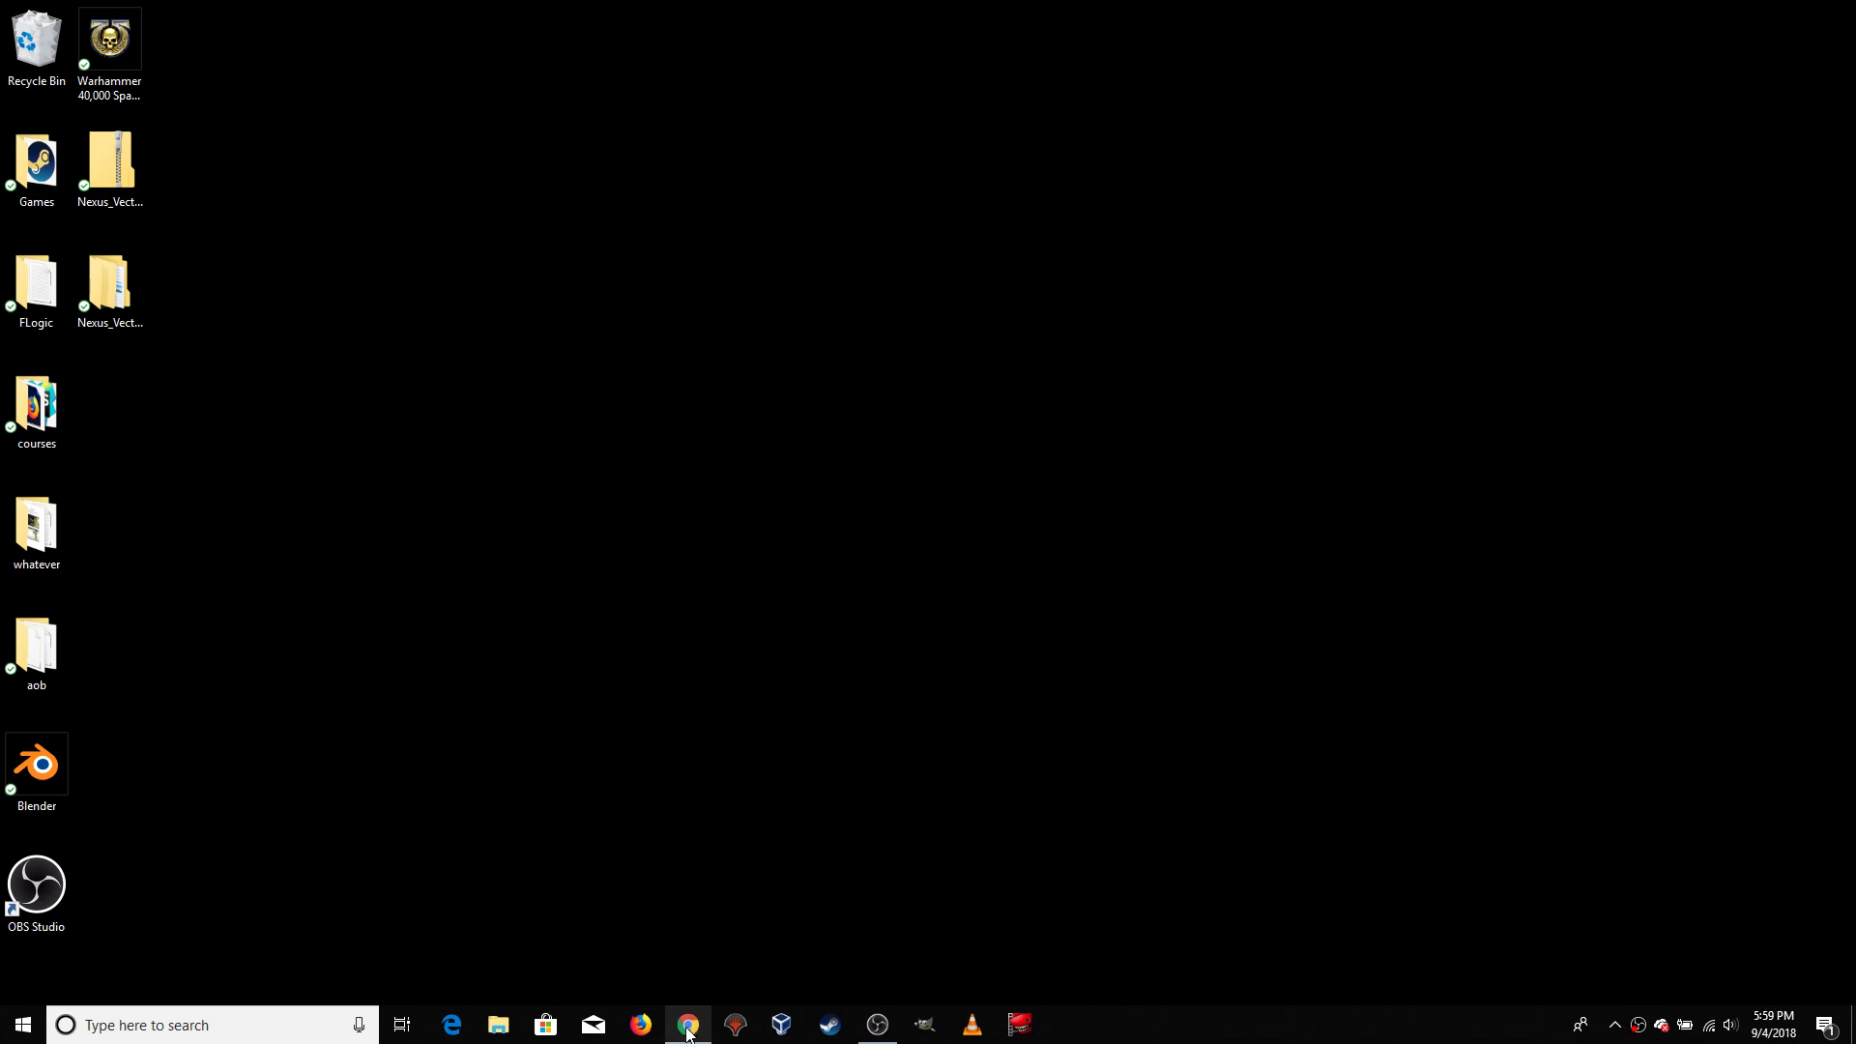
# Open Chrome, search the web for "mysql" in a new tab and open the official mysql.com site
pyautogui.click(690, 1030)
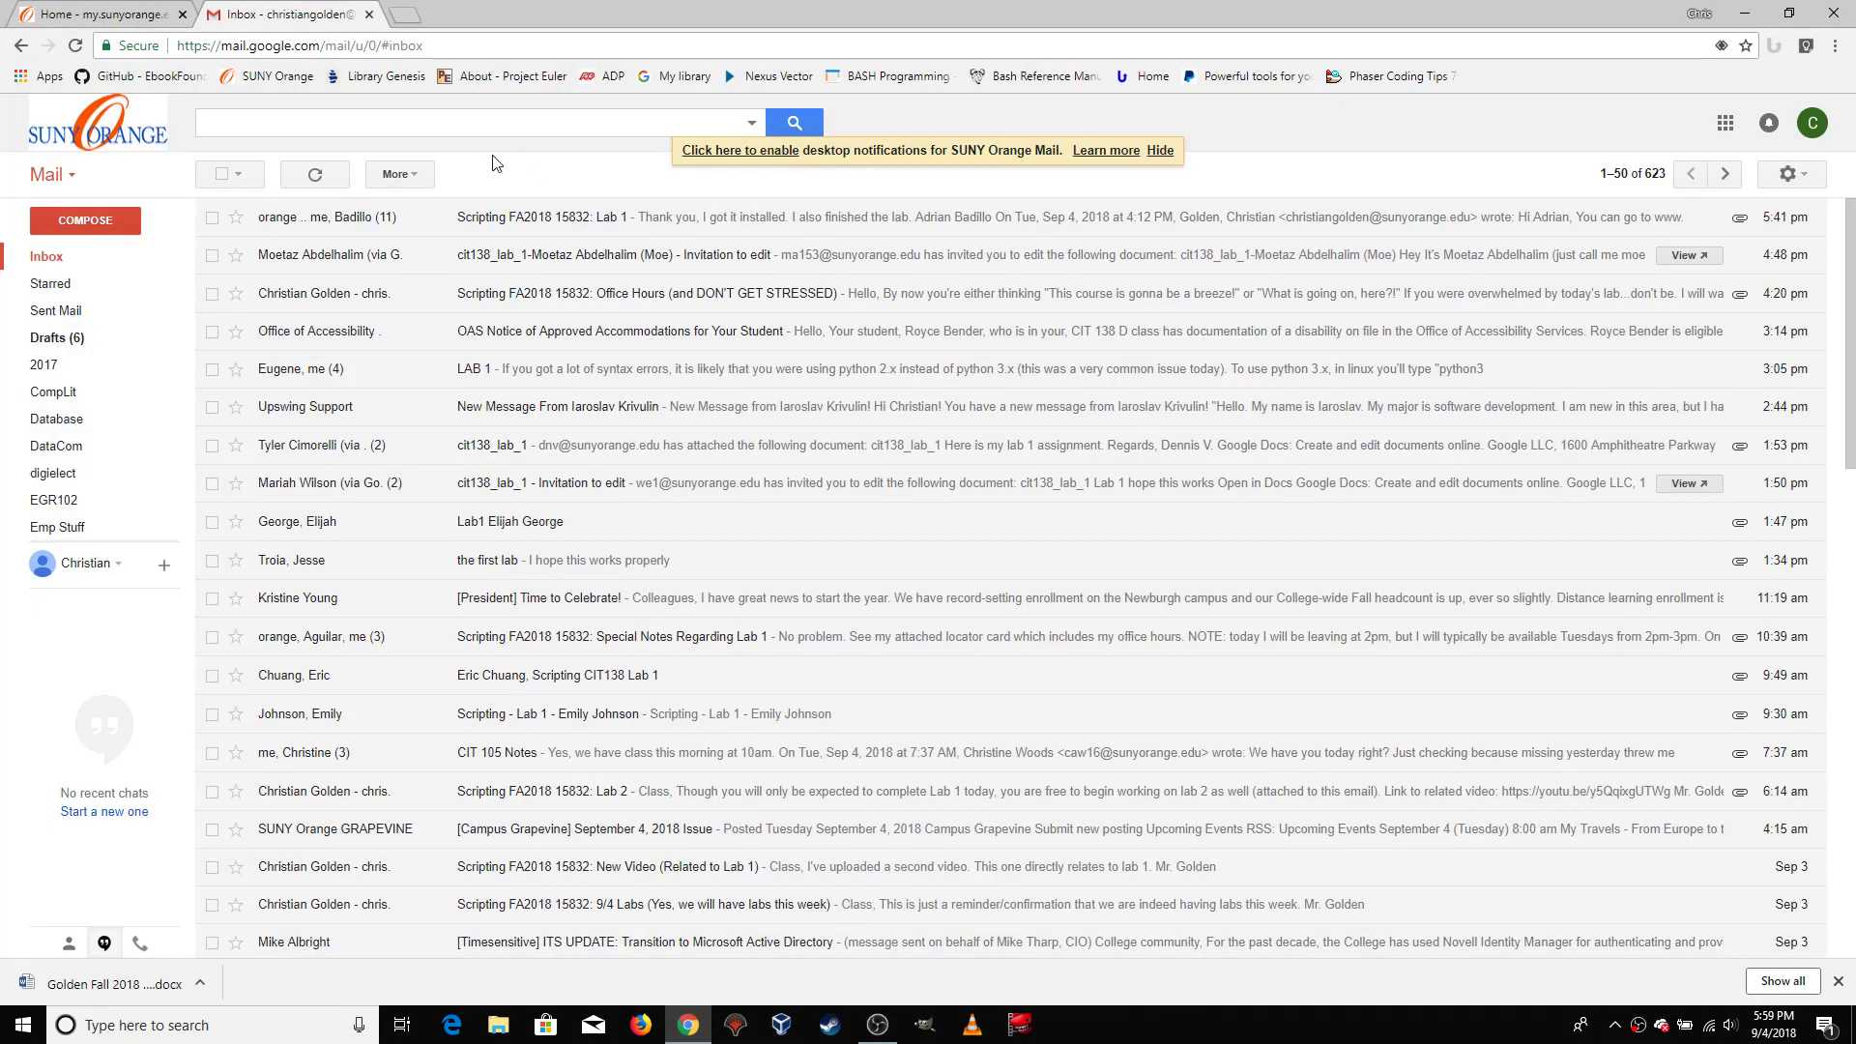
pyautogui.click(406, 17)
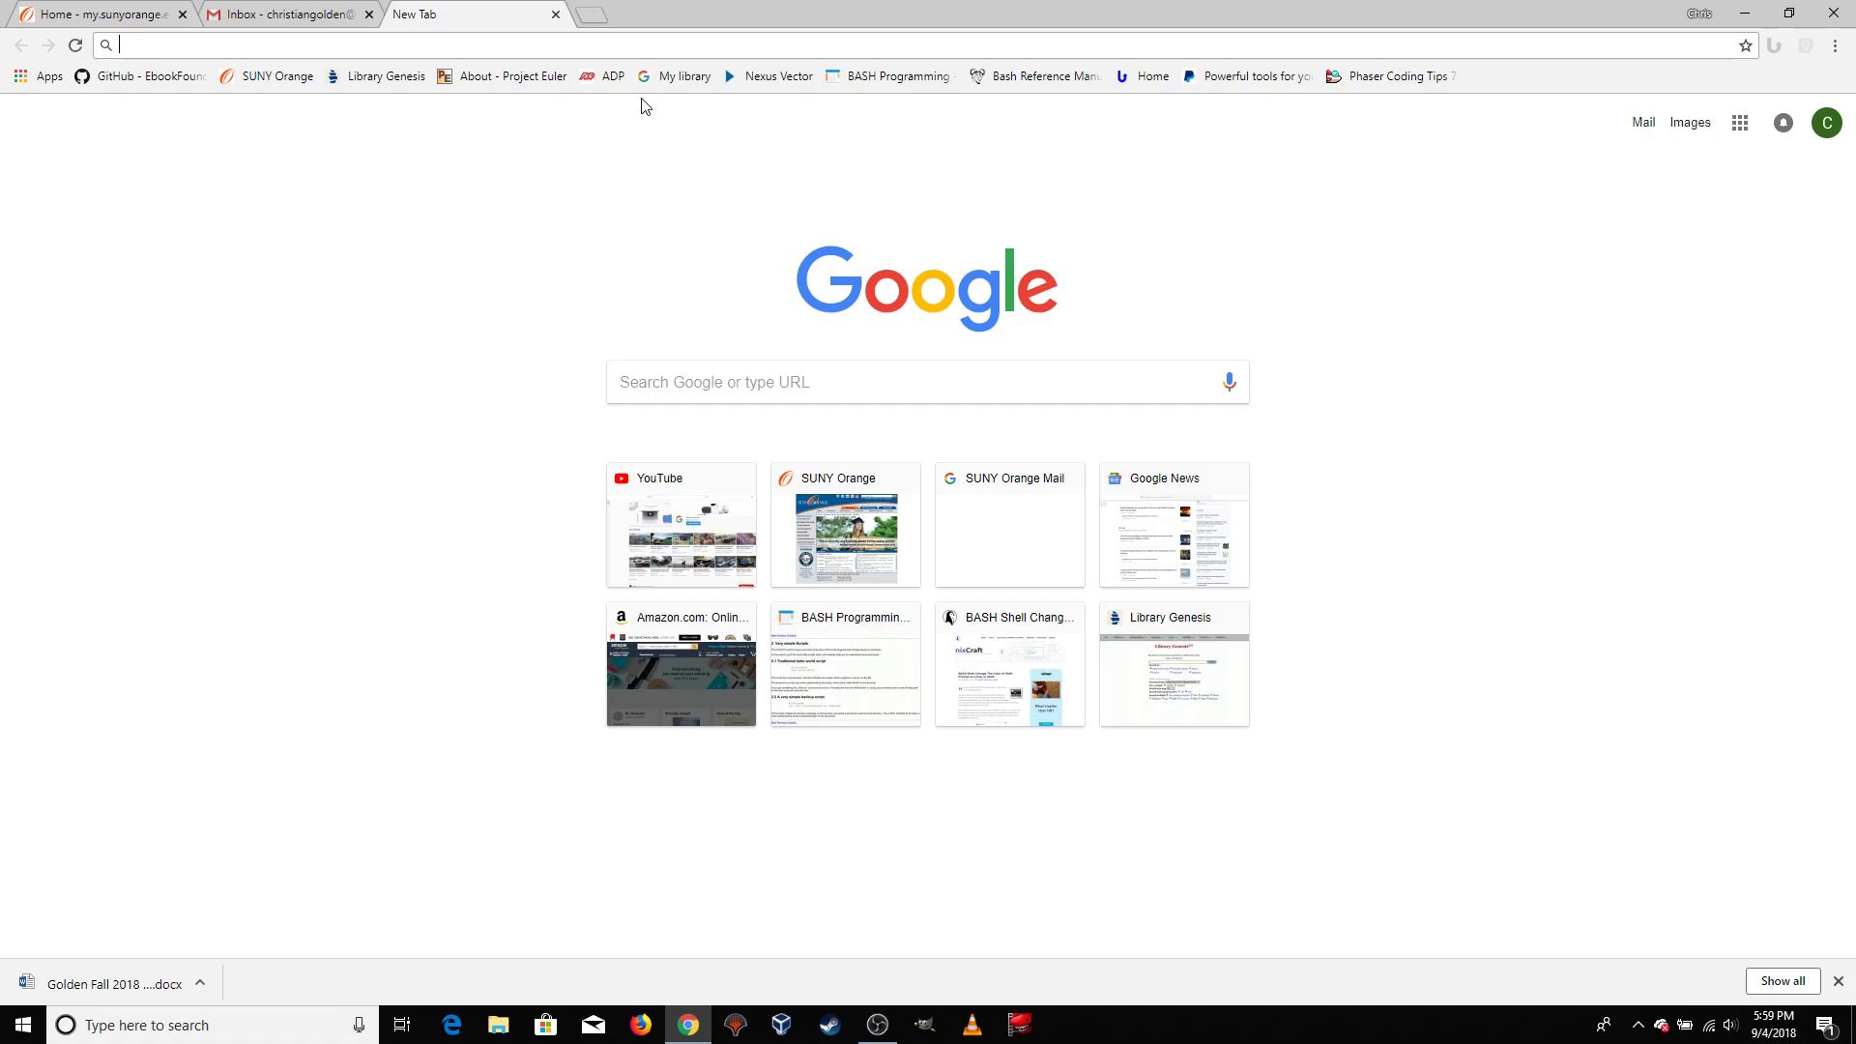
pyautogui.write('mysql')
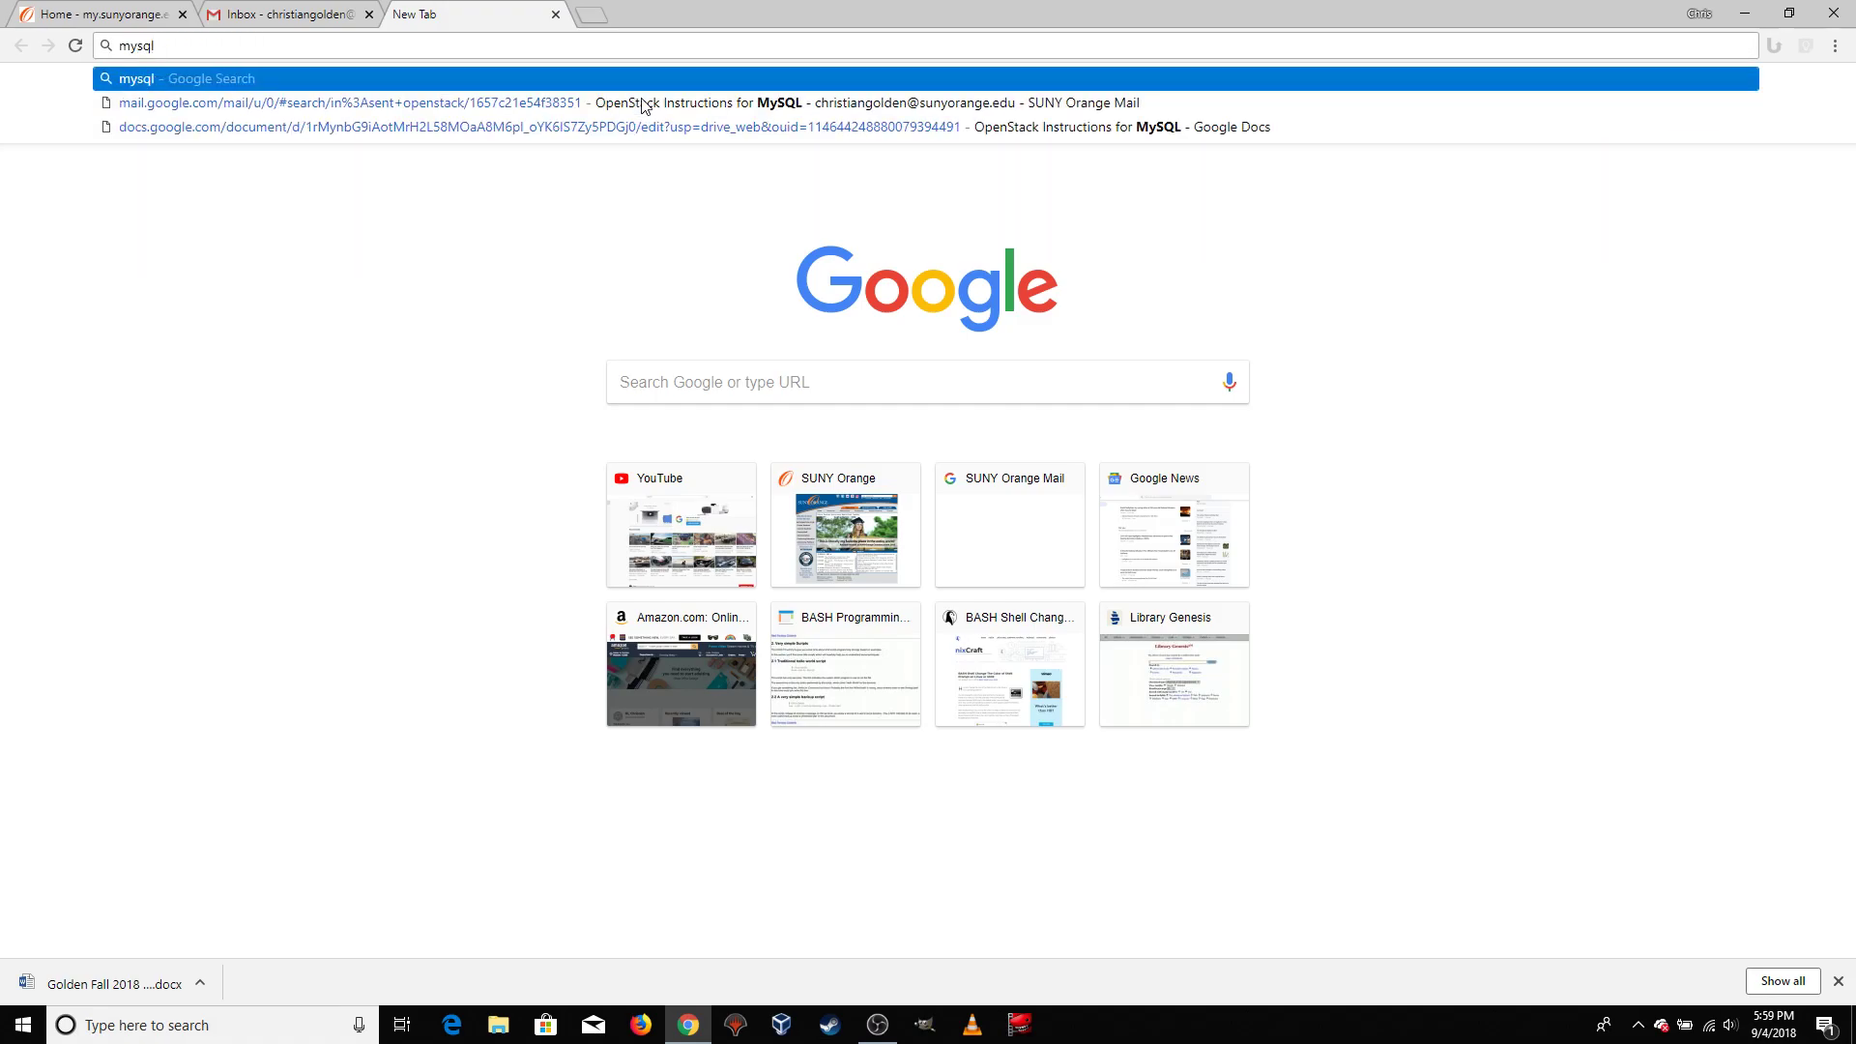
pyautogui.press('Return')
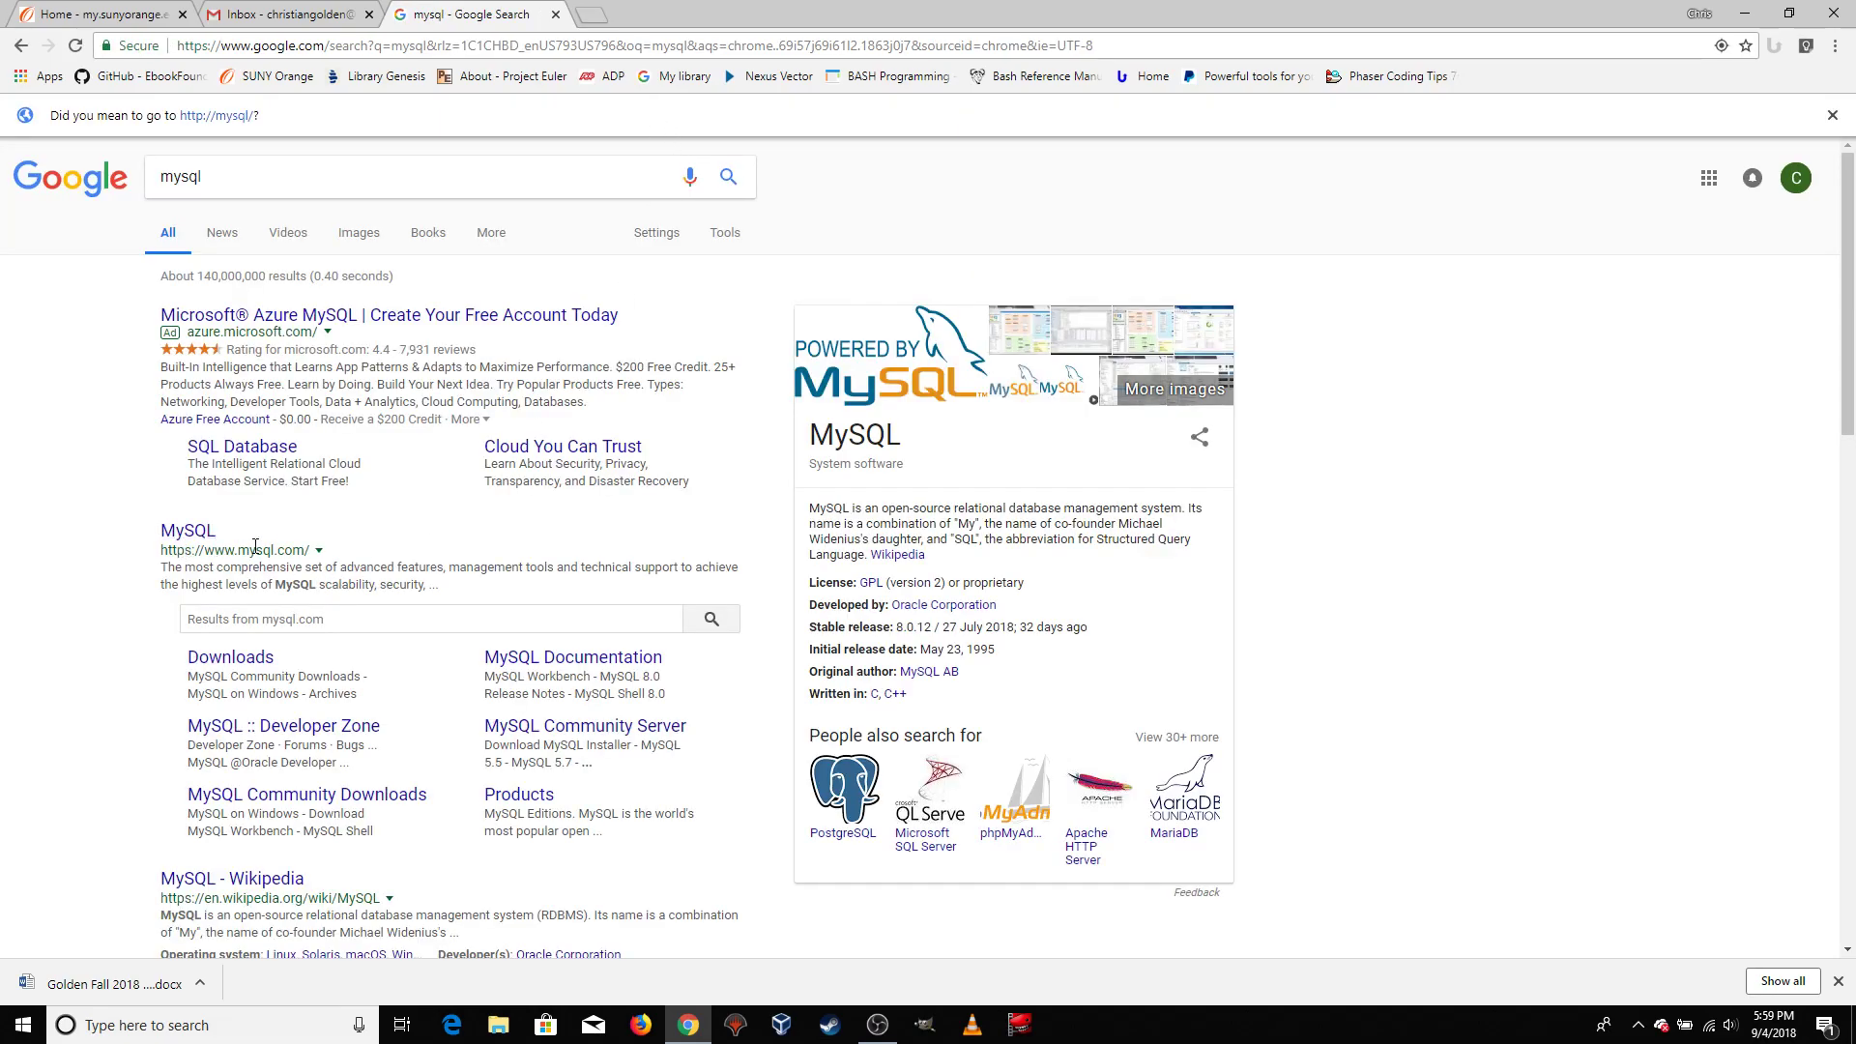
pyautogui.click(195, 537)
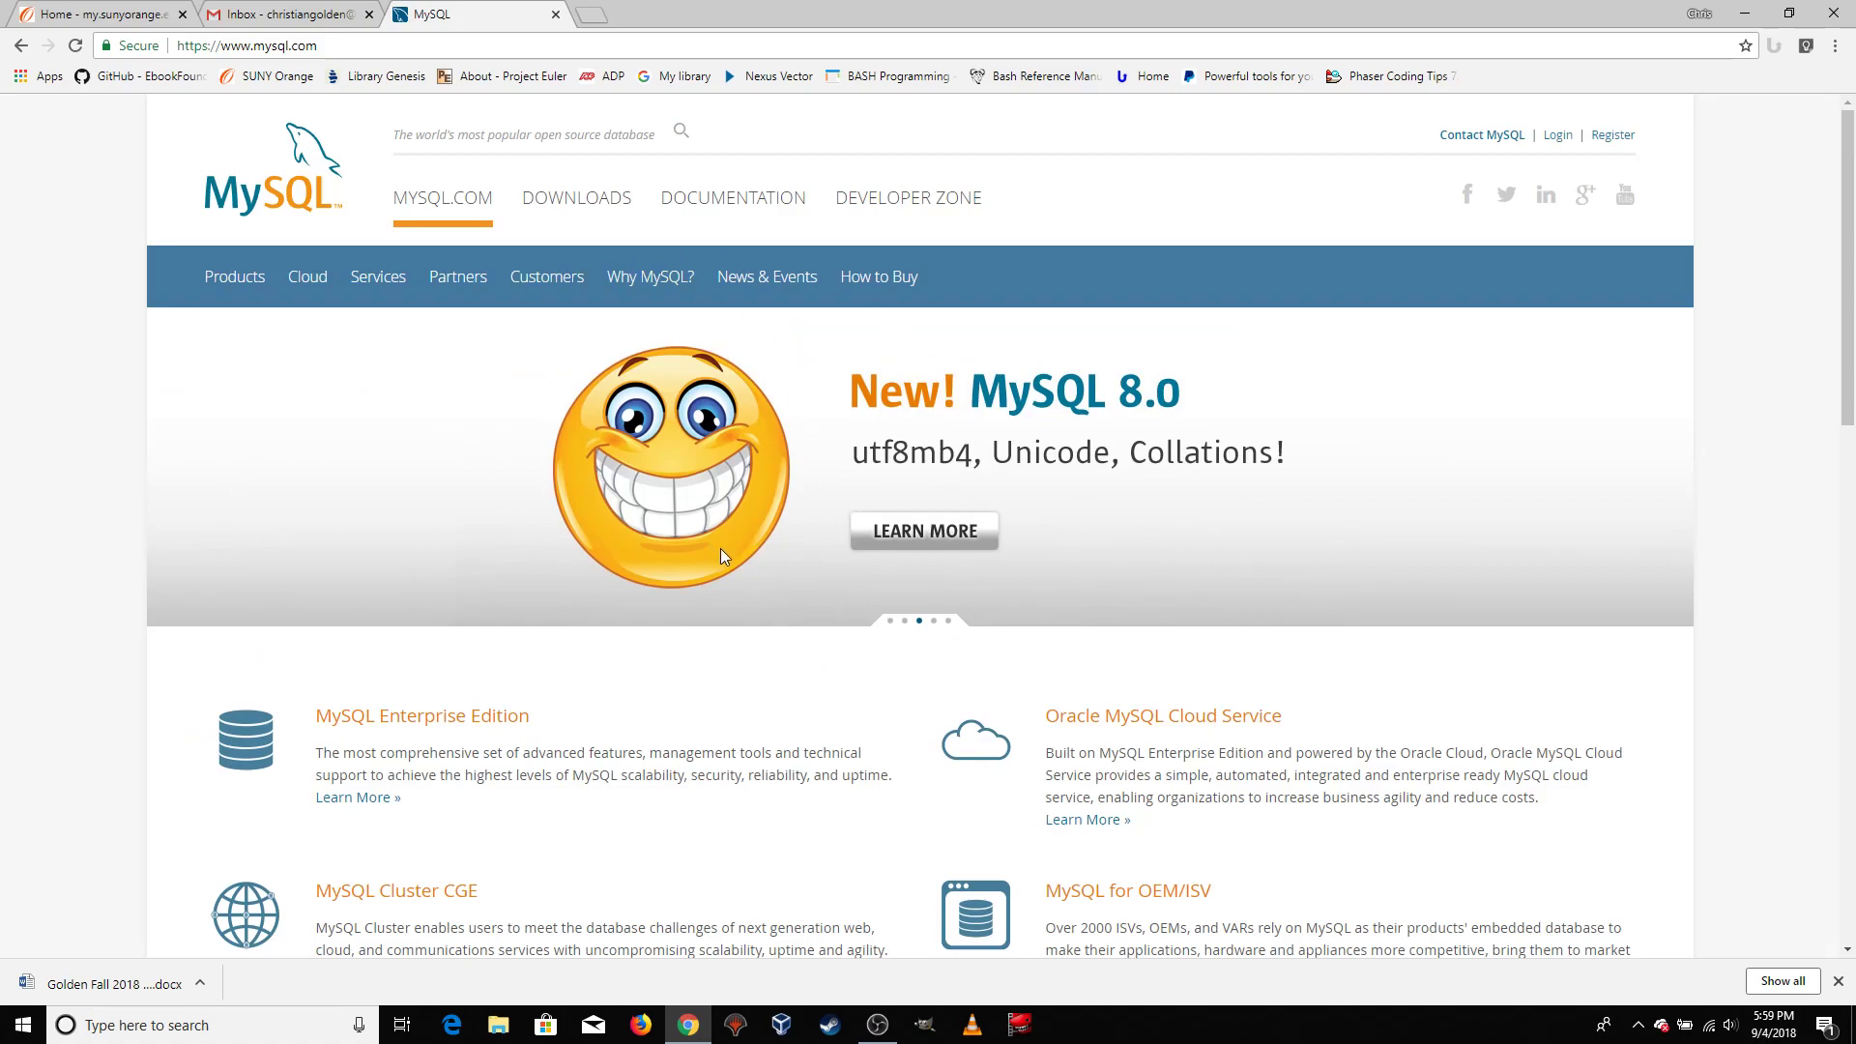
# Go to the site's Downloads section and open the Community (GPL) Downloads of MySQL Community Edition
pyautogui.scroll(-4, 745, 561)
pyautogui.scroll(4, 762, 556)
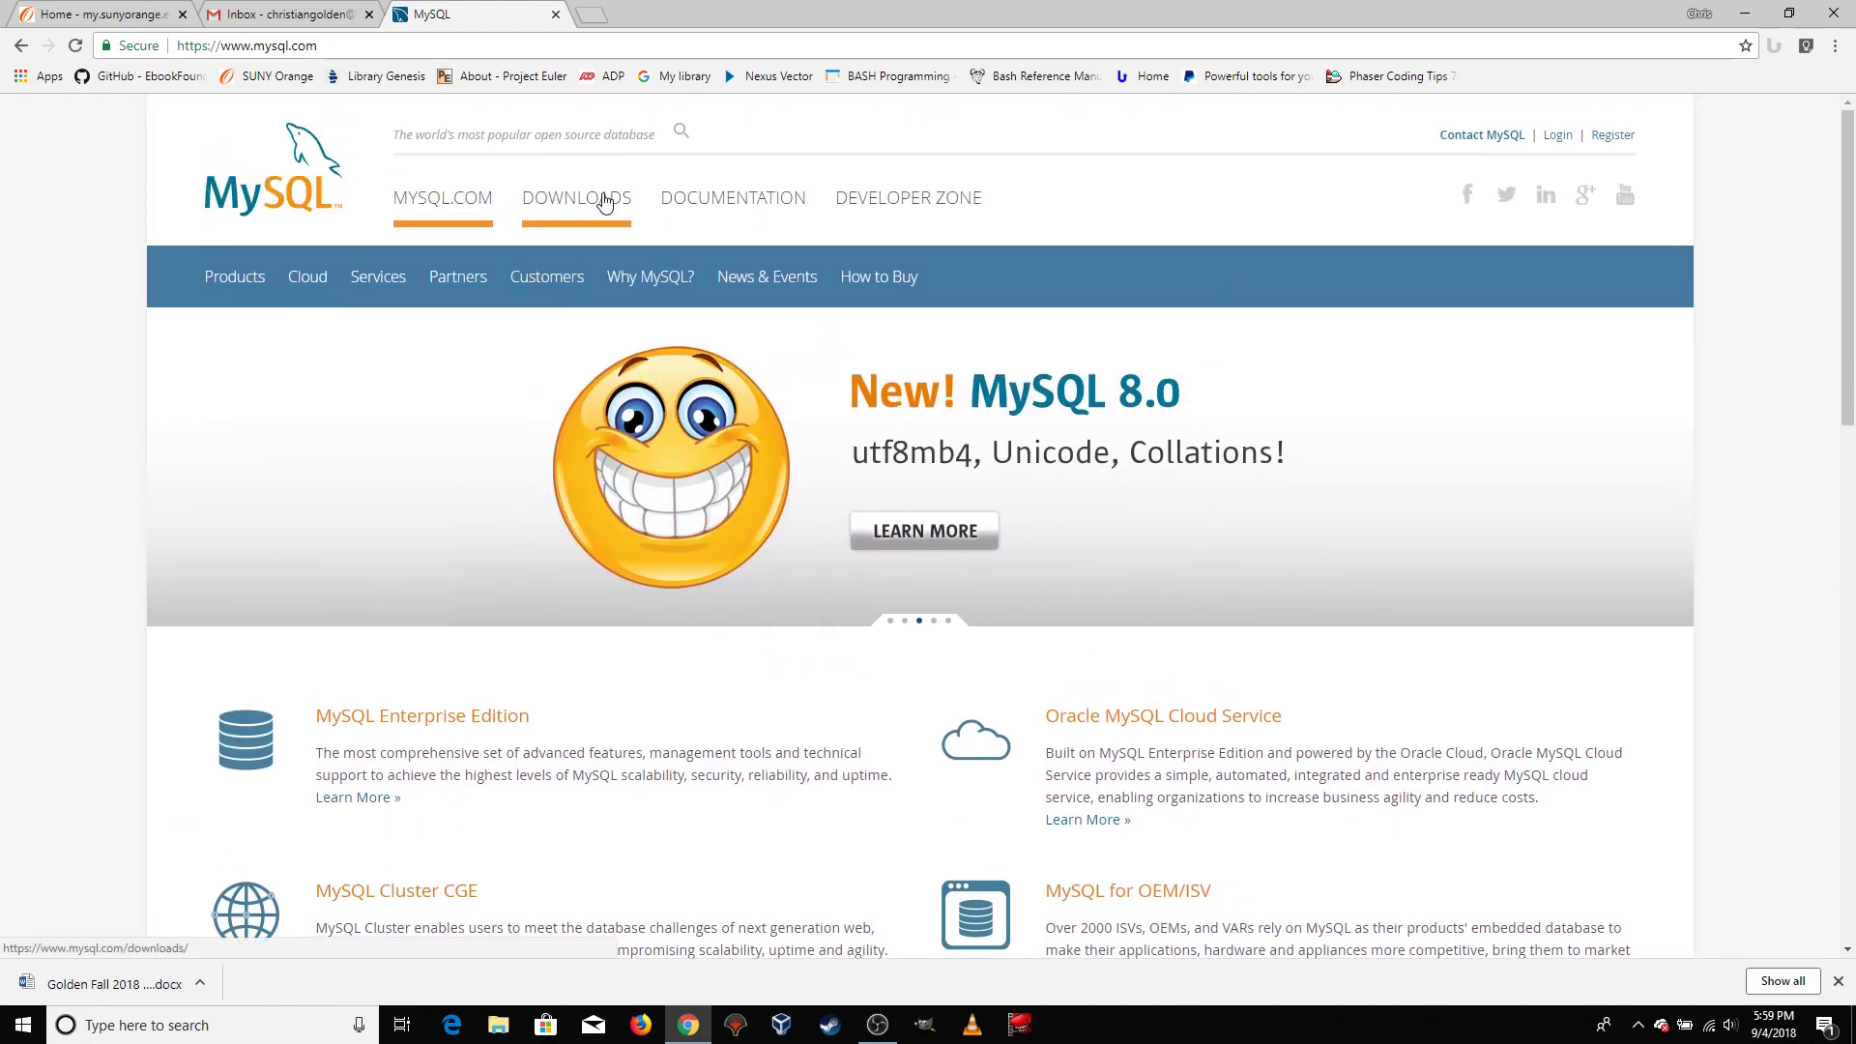
pyautogui.click(573, 215)
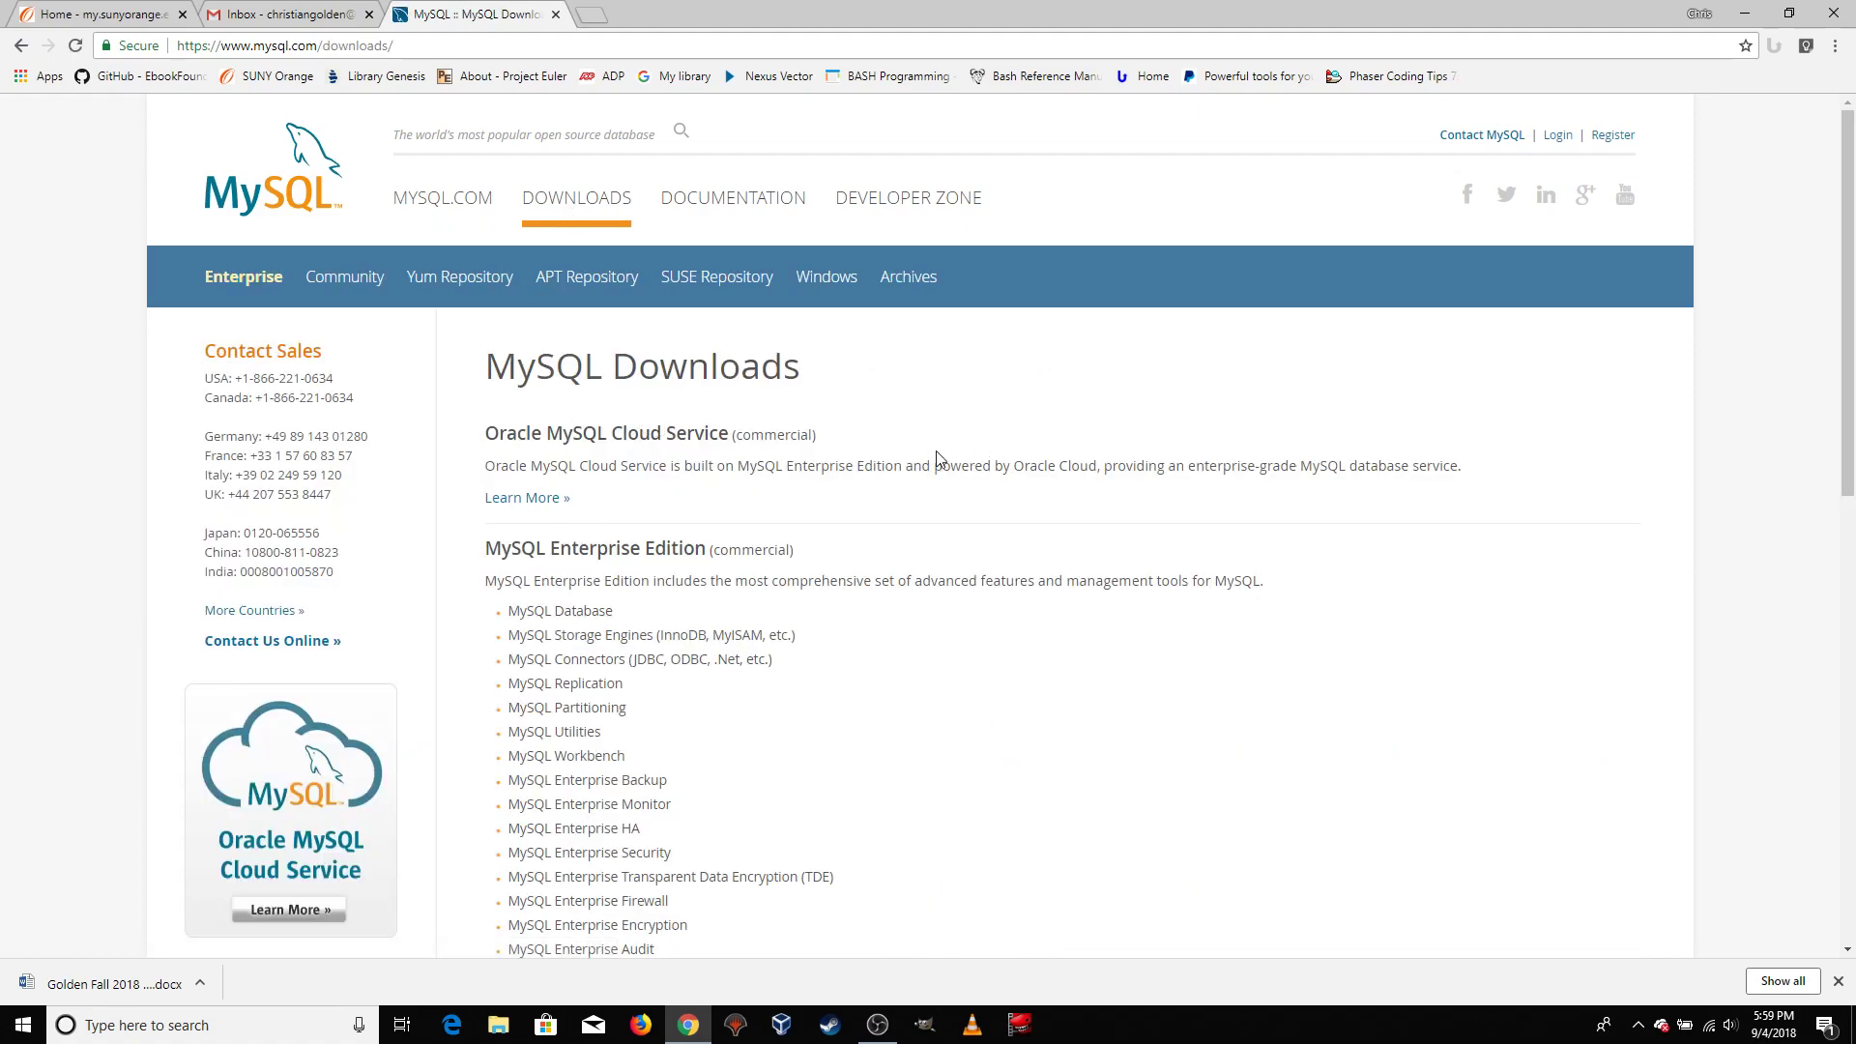
pyautogui.scroll(-5, 932, 461)
pyautogui.scroll(-4, 1007, 454)
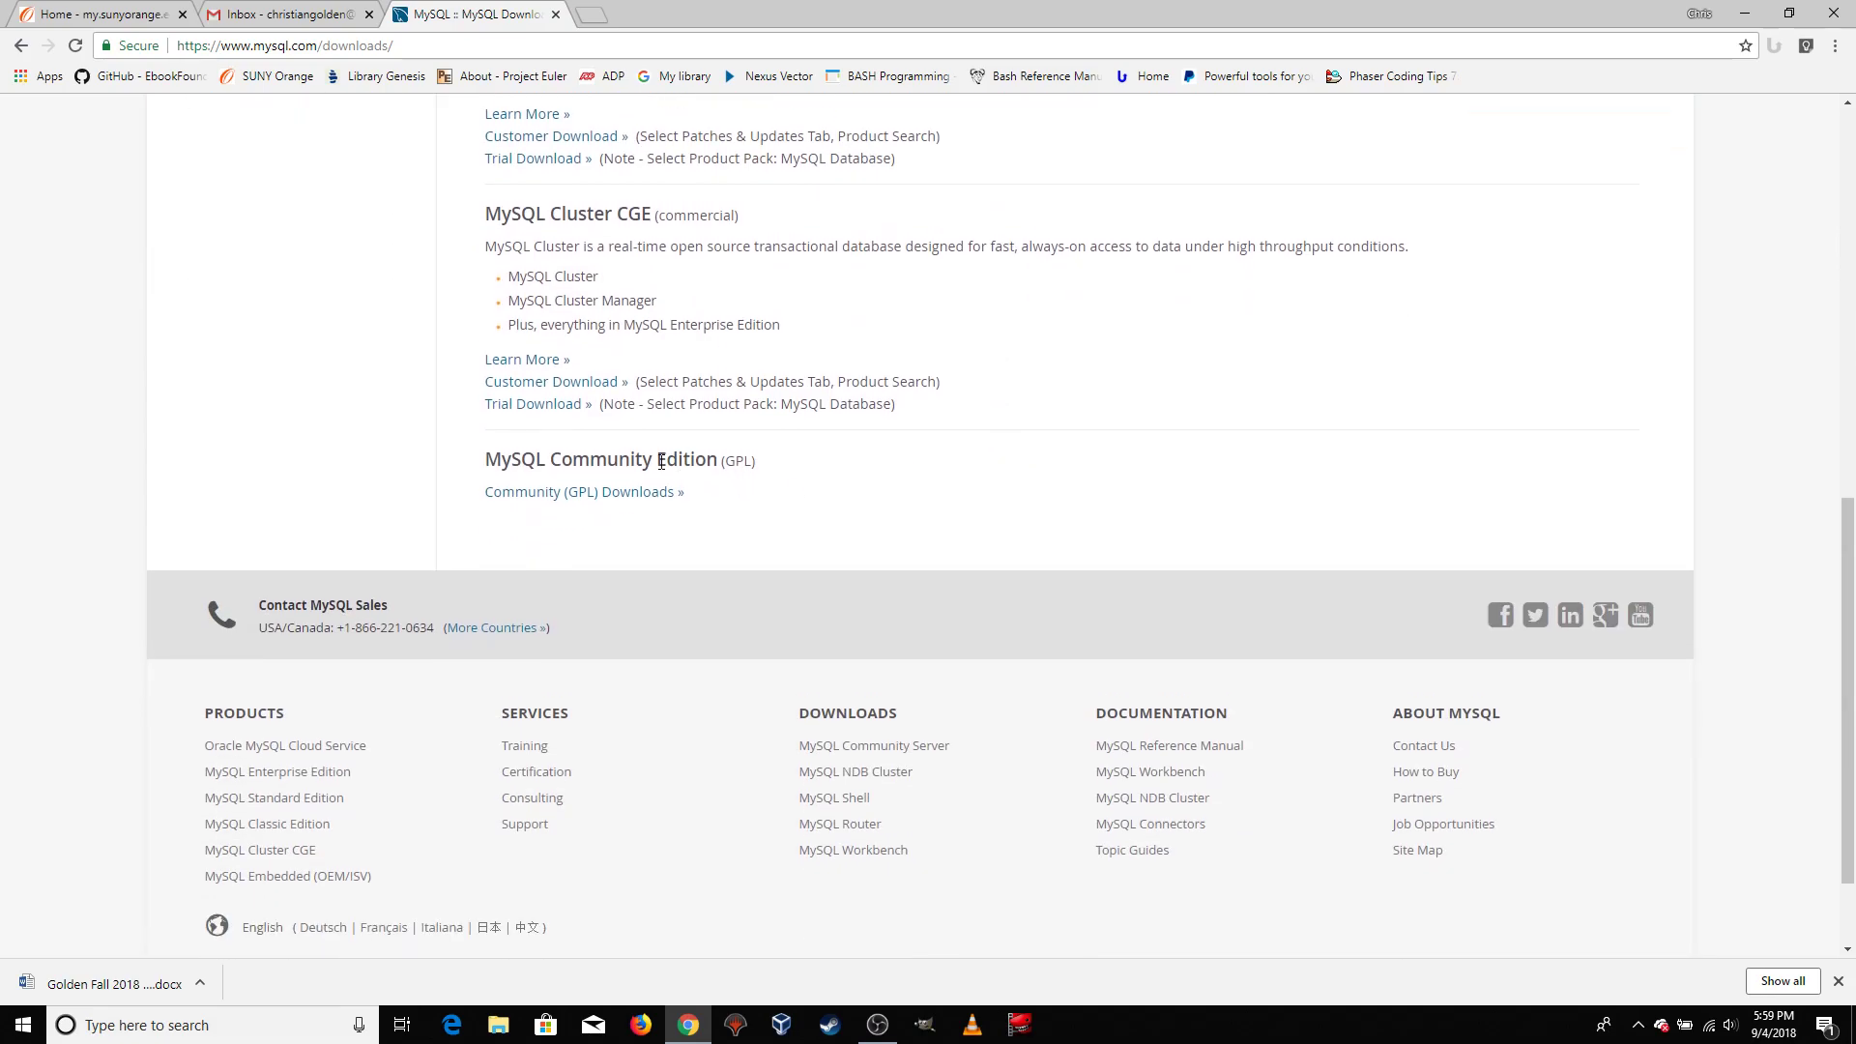
pyautogui.moveTo(497, 468); pyautogui.dragTo(717, 464)
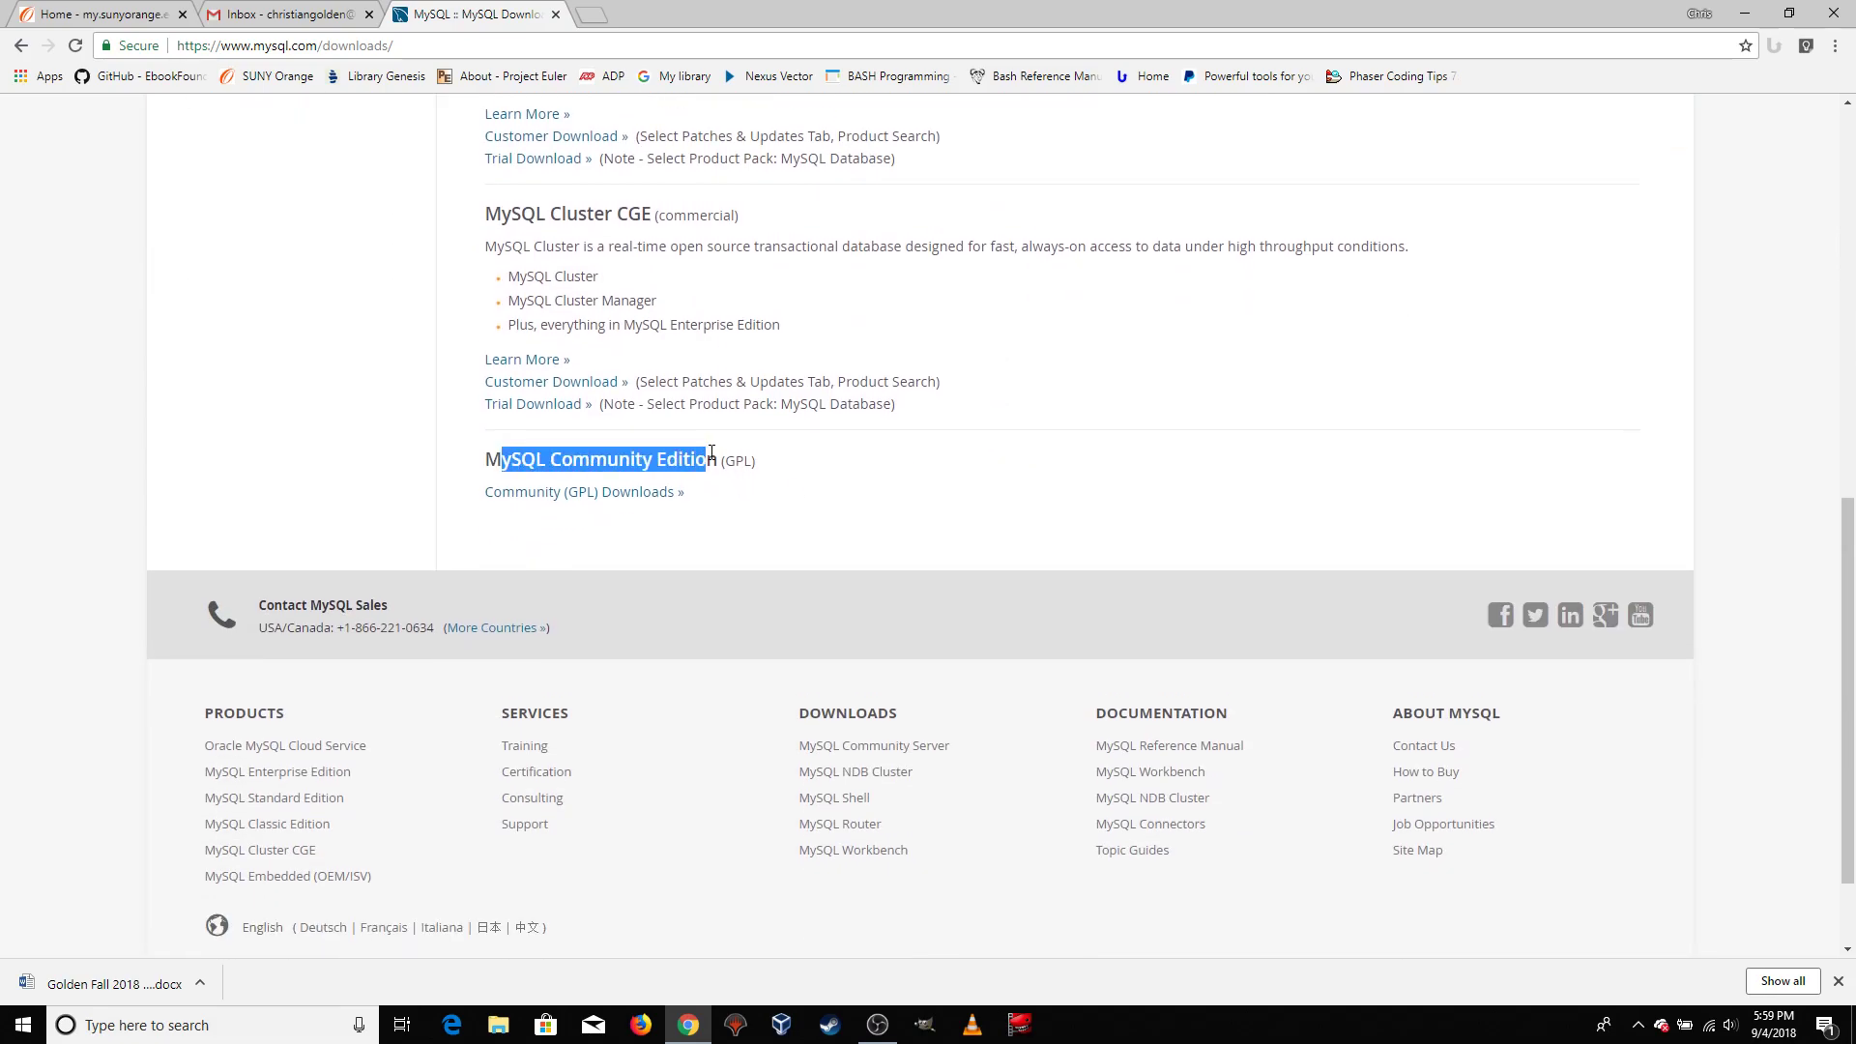
pyautogui.click(809, 492)
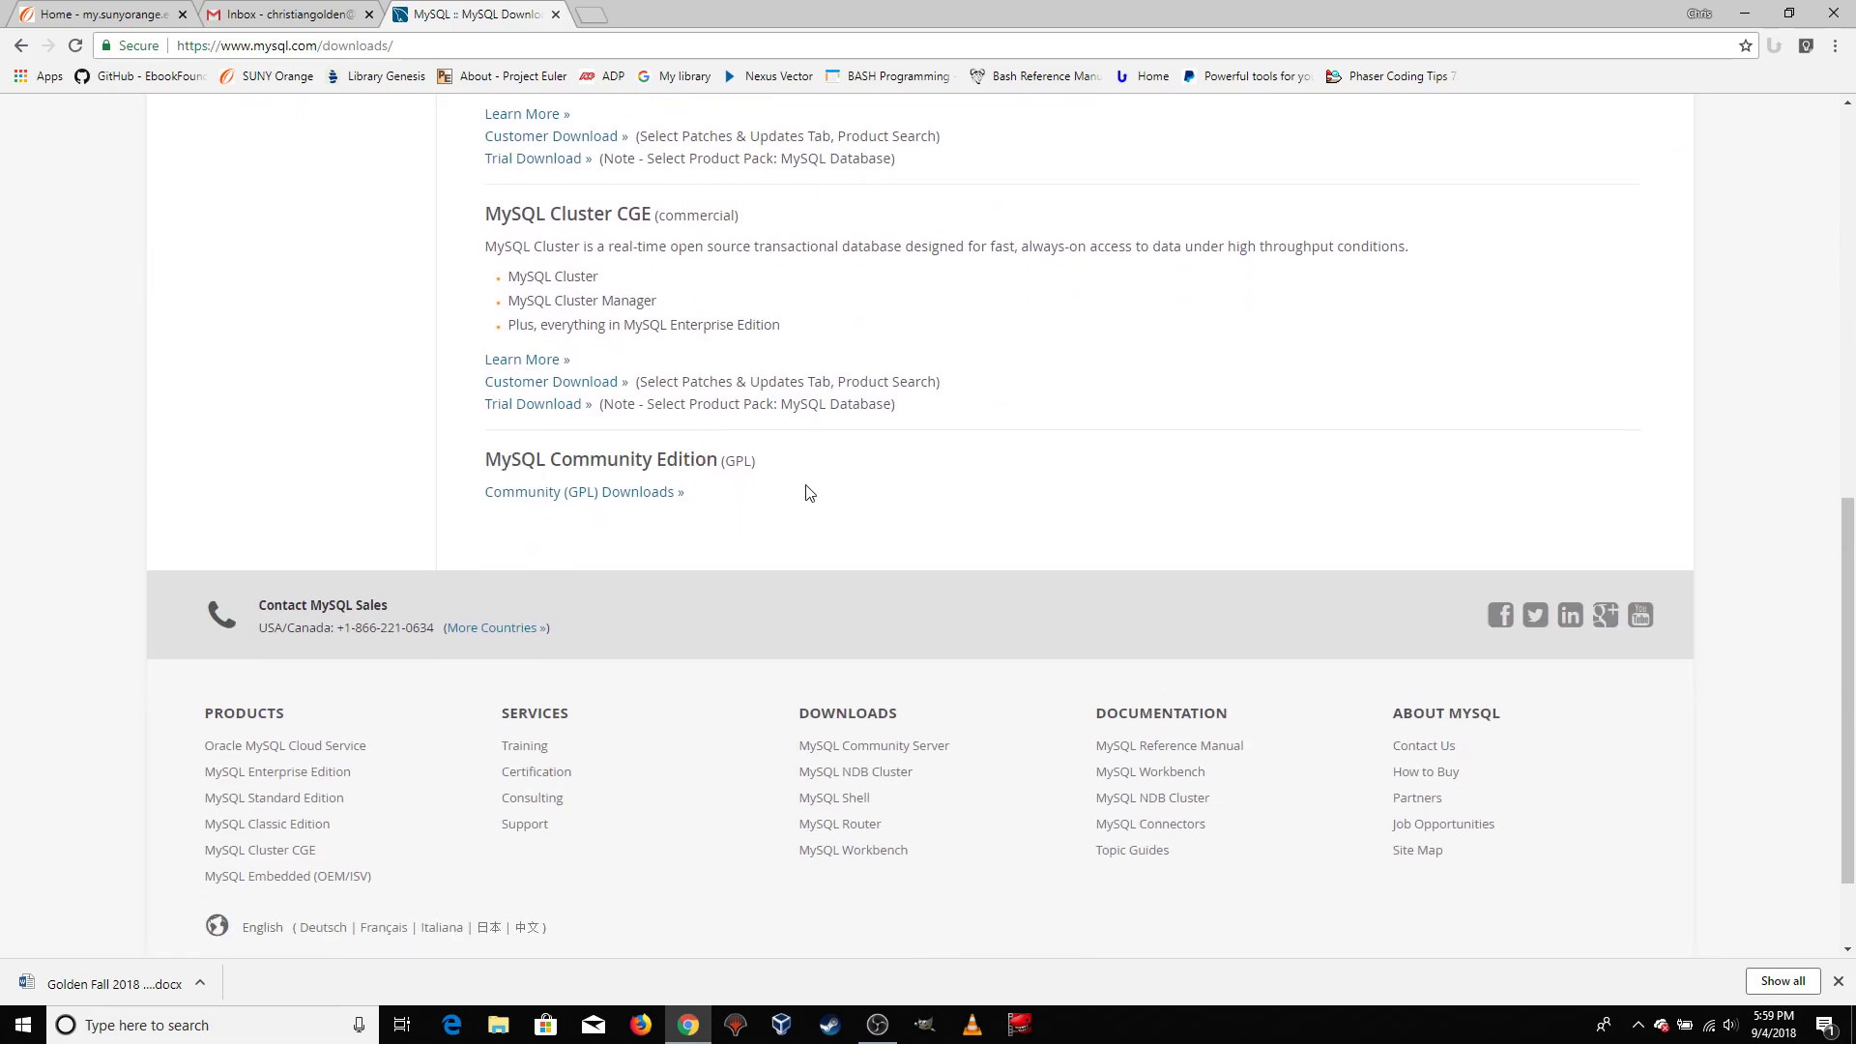
pyautogui.click(619, 494)
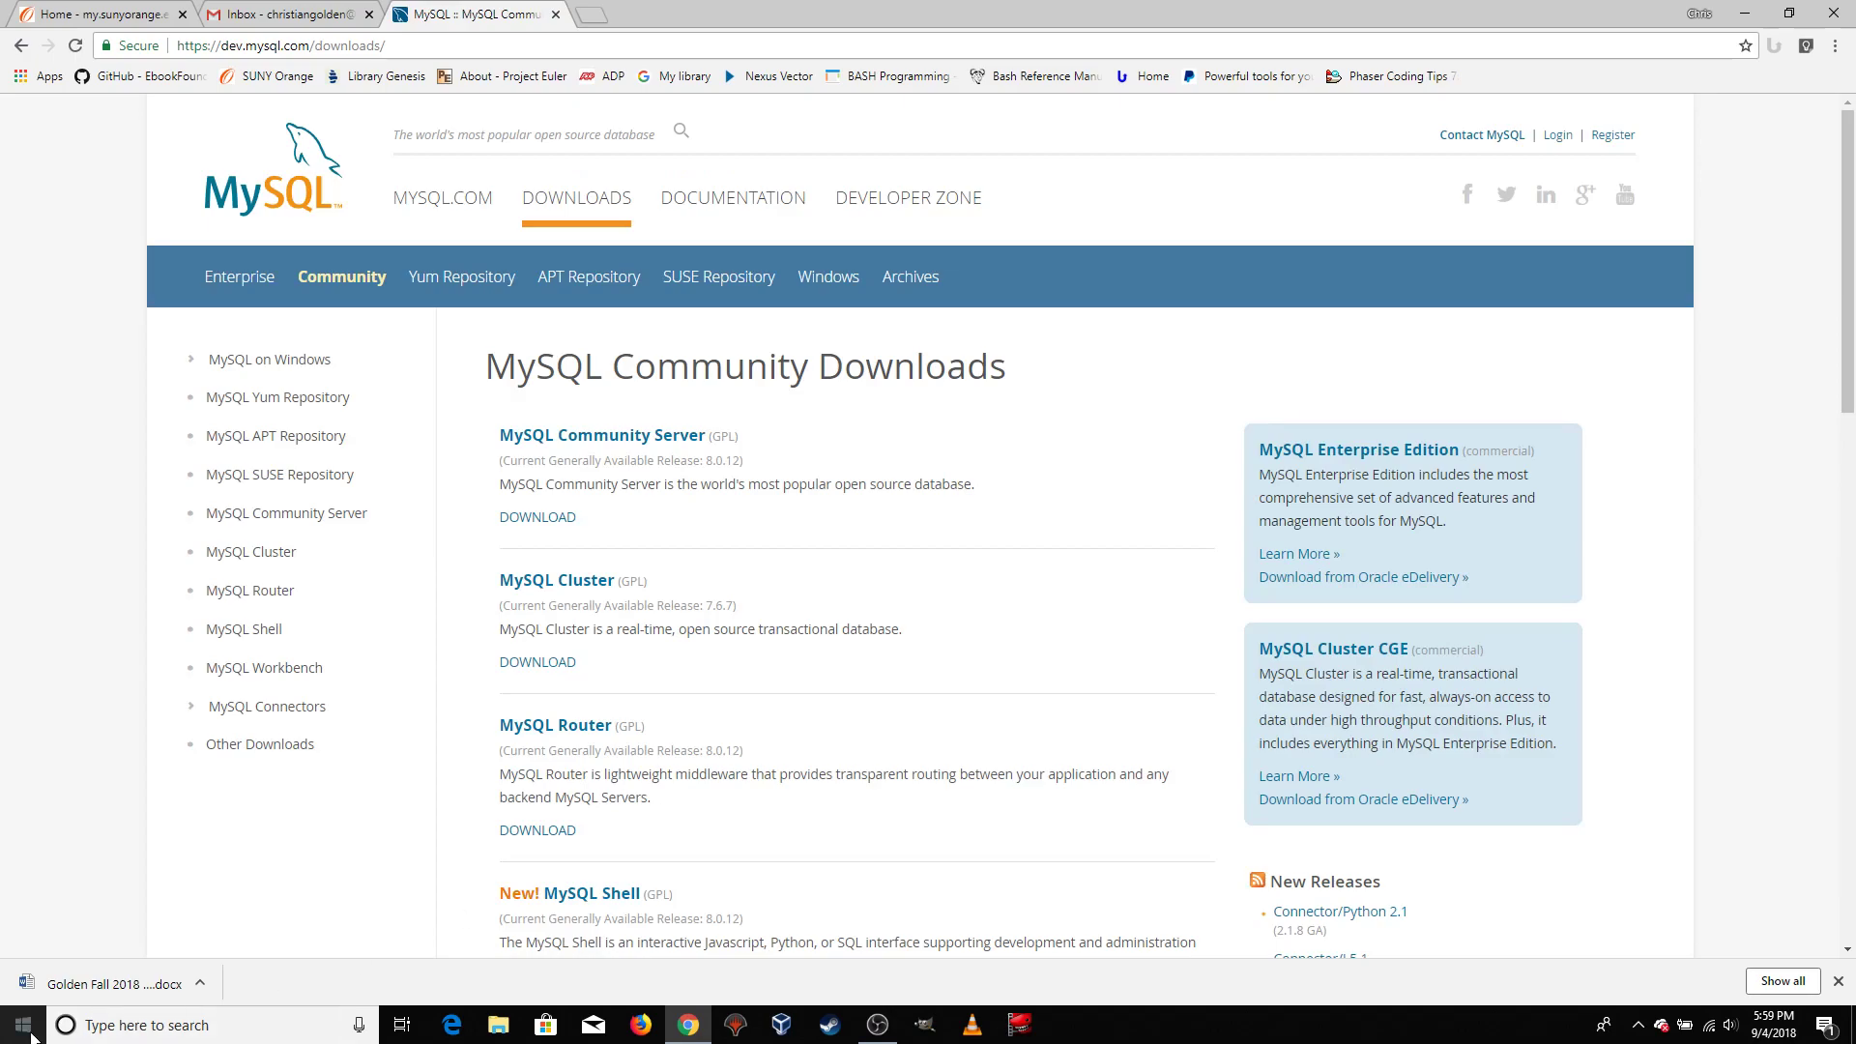
# Dismiss the finished-download bar and open the MySQL Installer download page under MySQL on Windows (Installer & Tools)
pyautogui.click(1837, 981)
pyautogui.scroll(-3, 971, 570)
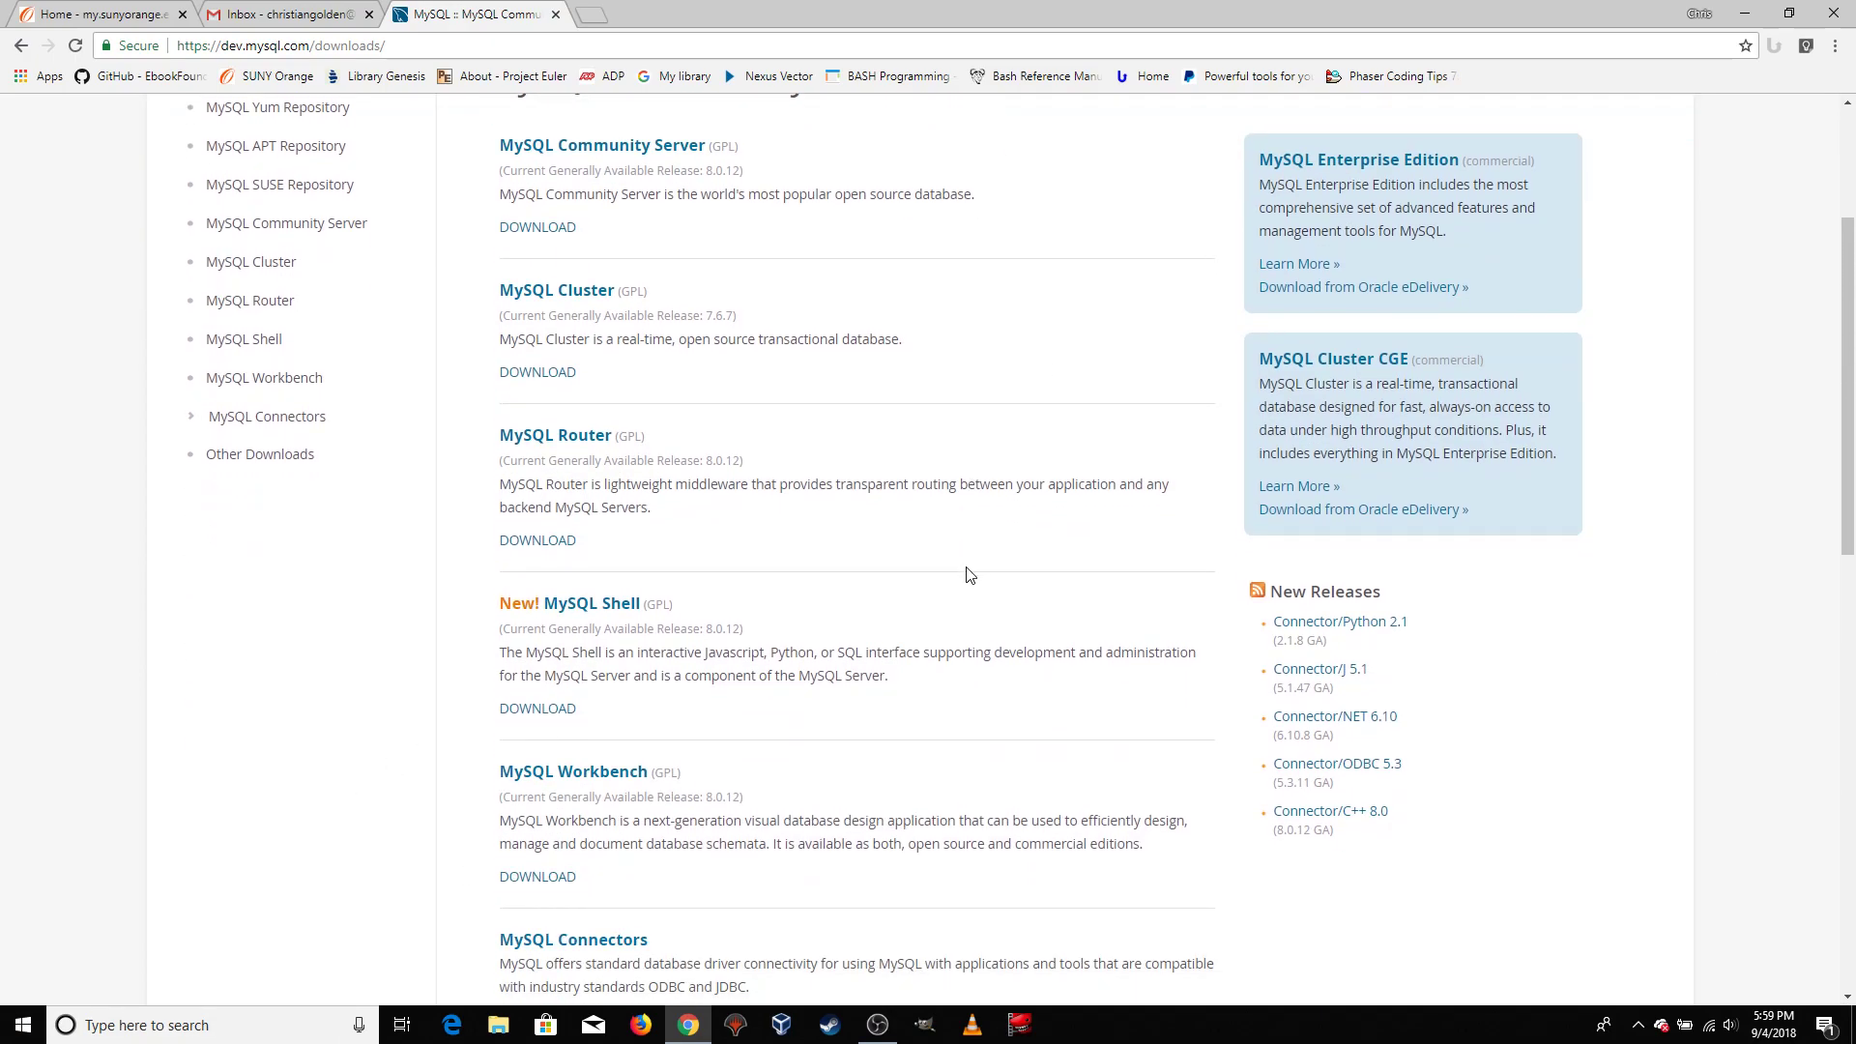
pyautogui.scroll(-6, 938, 585)
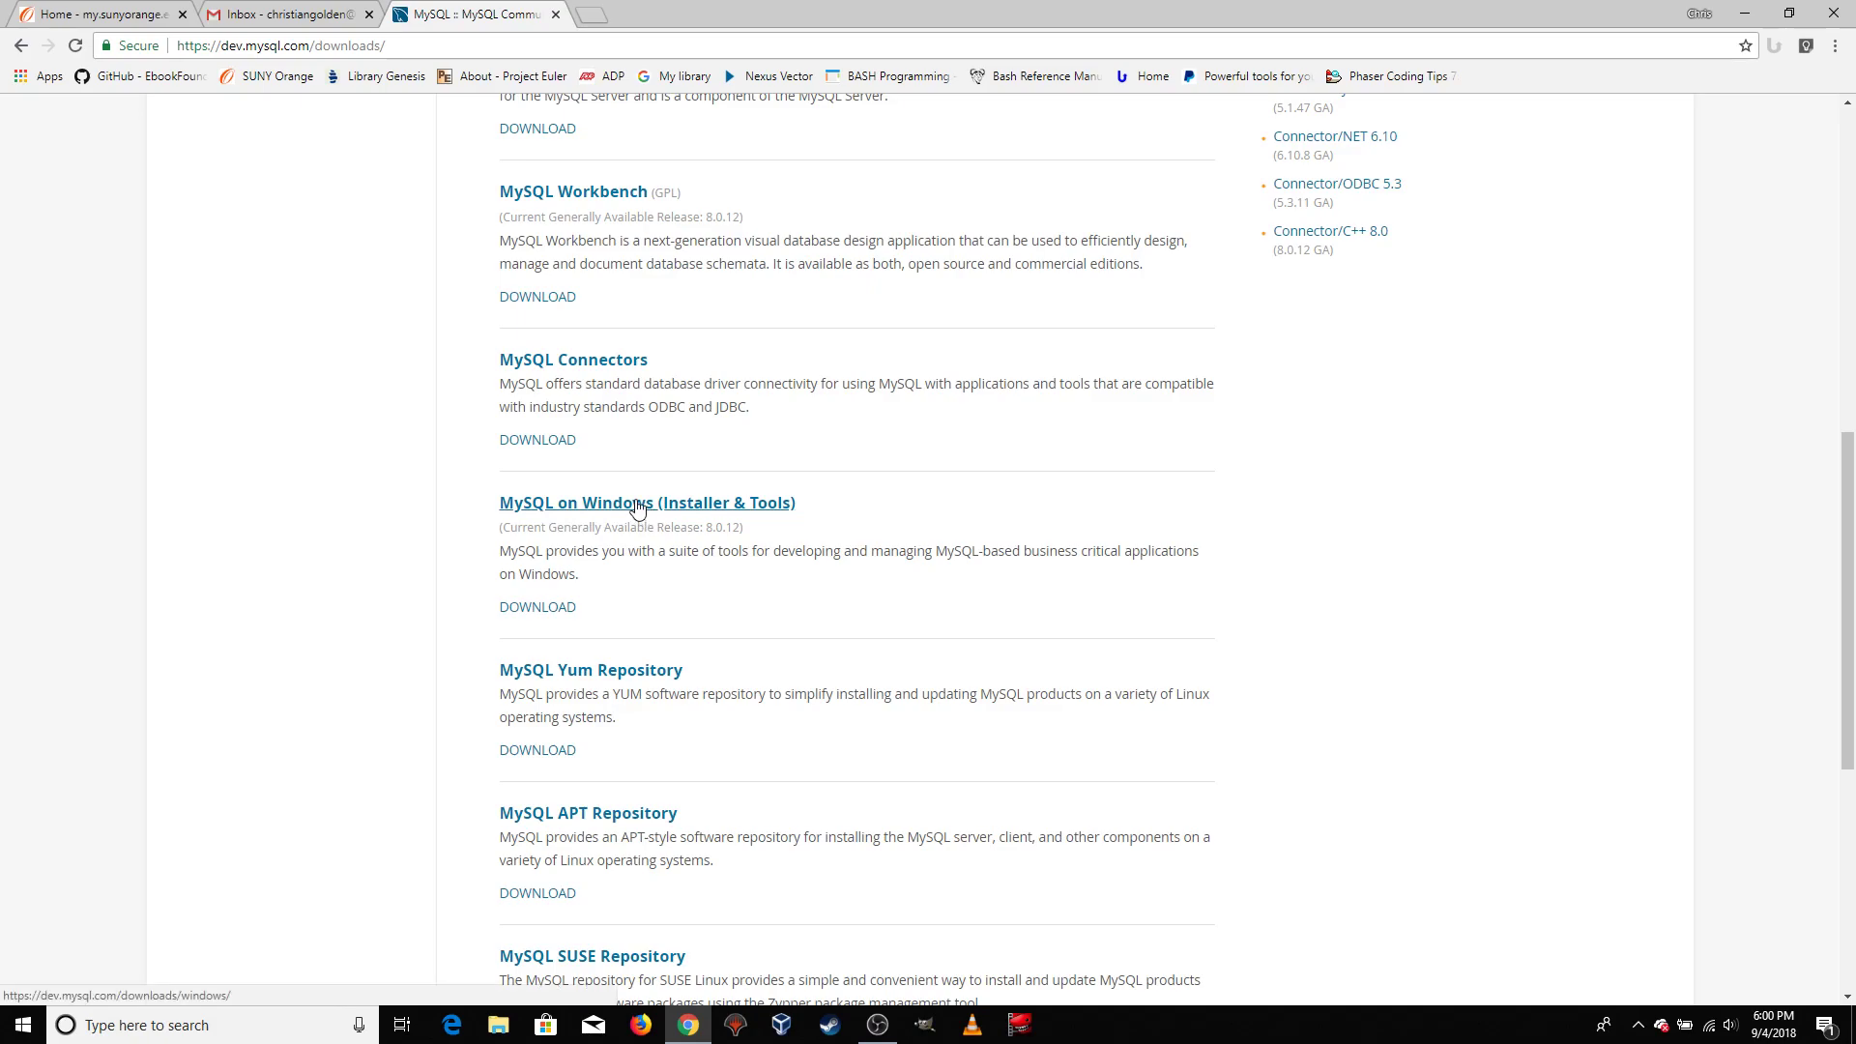
pyautogui.click(660, 509)
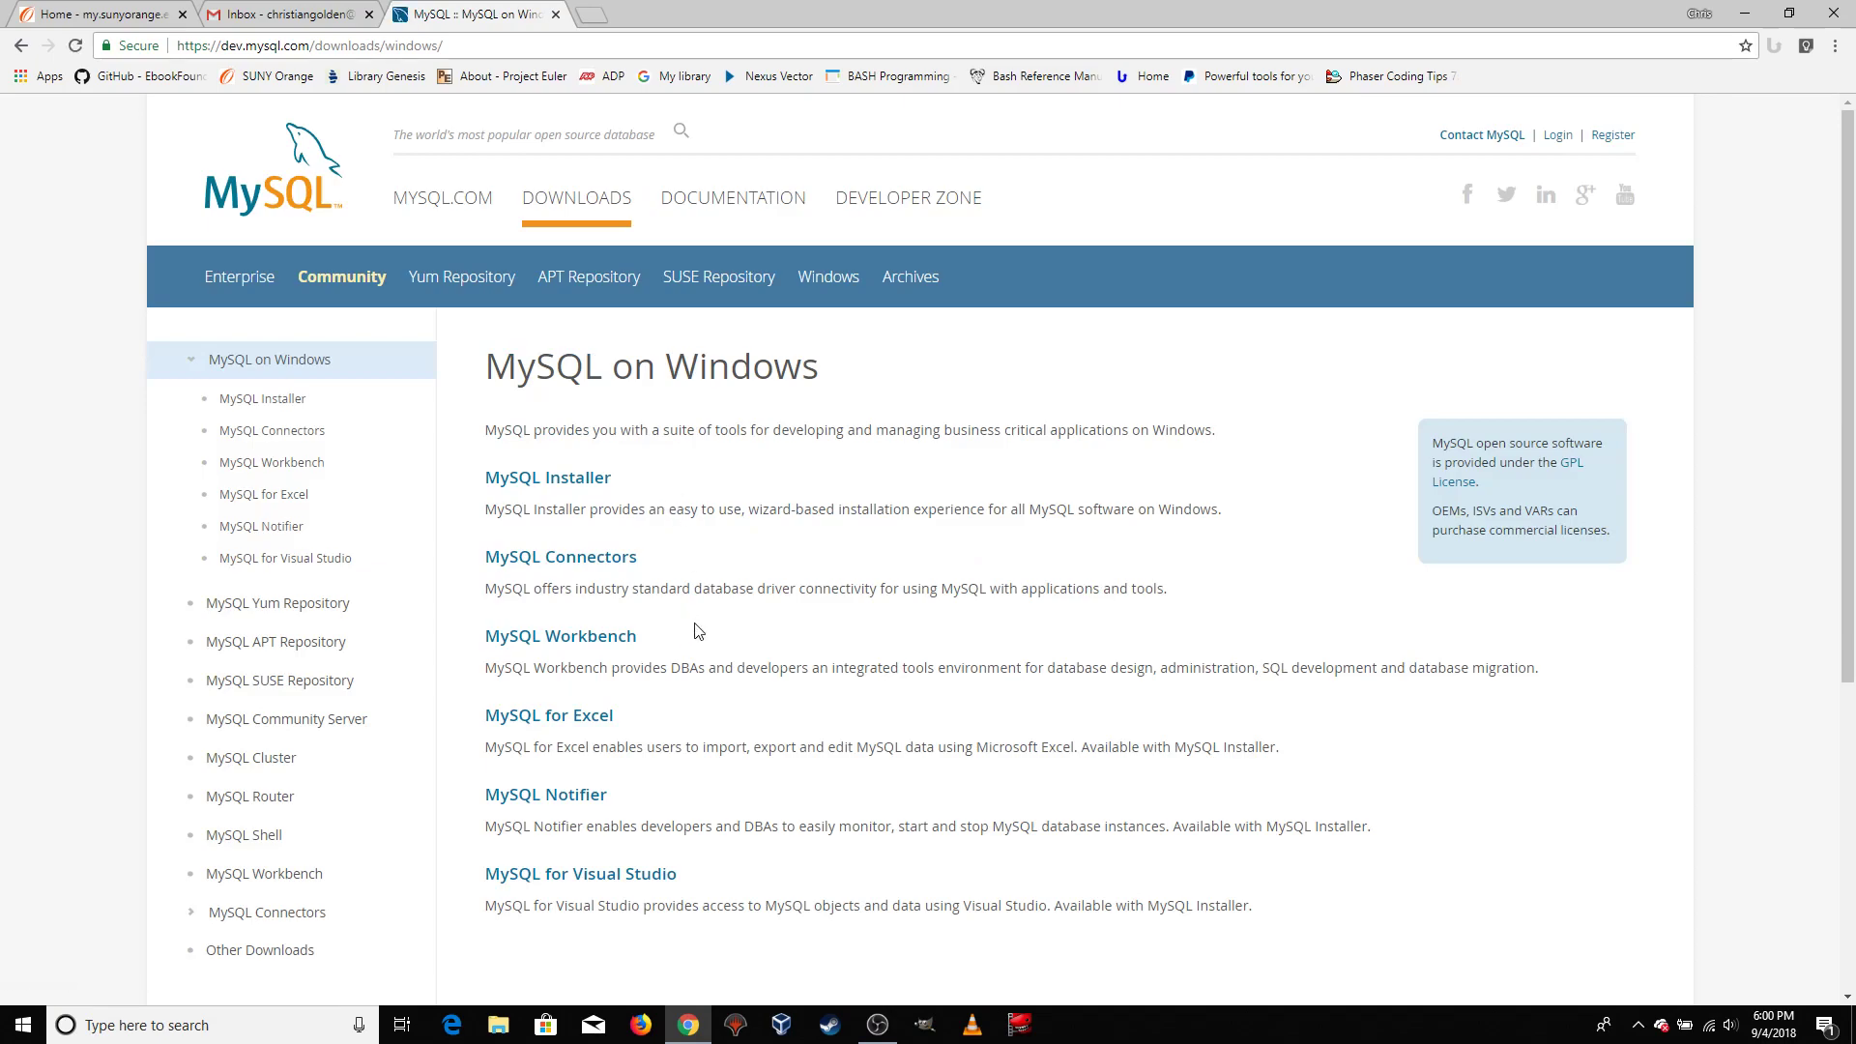
pyautogui.click(553, 487)
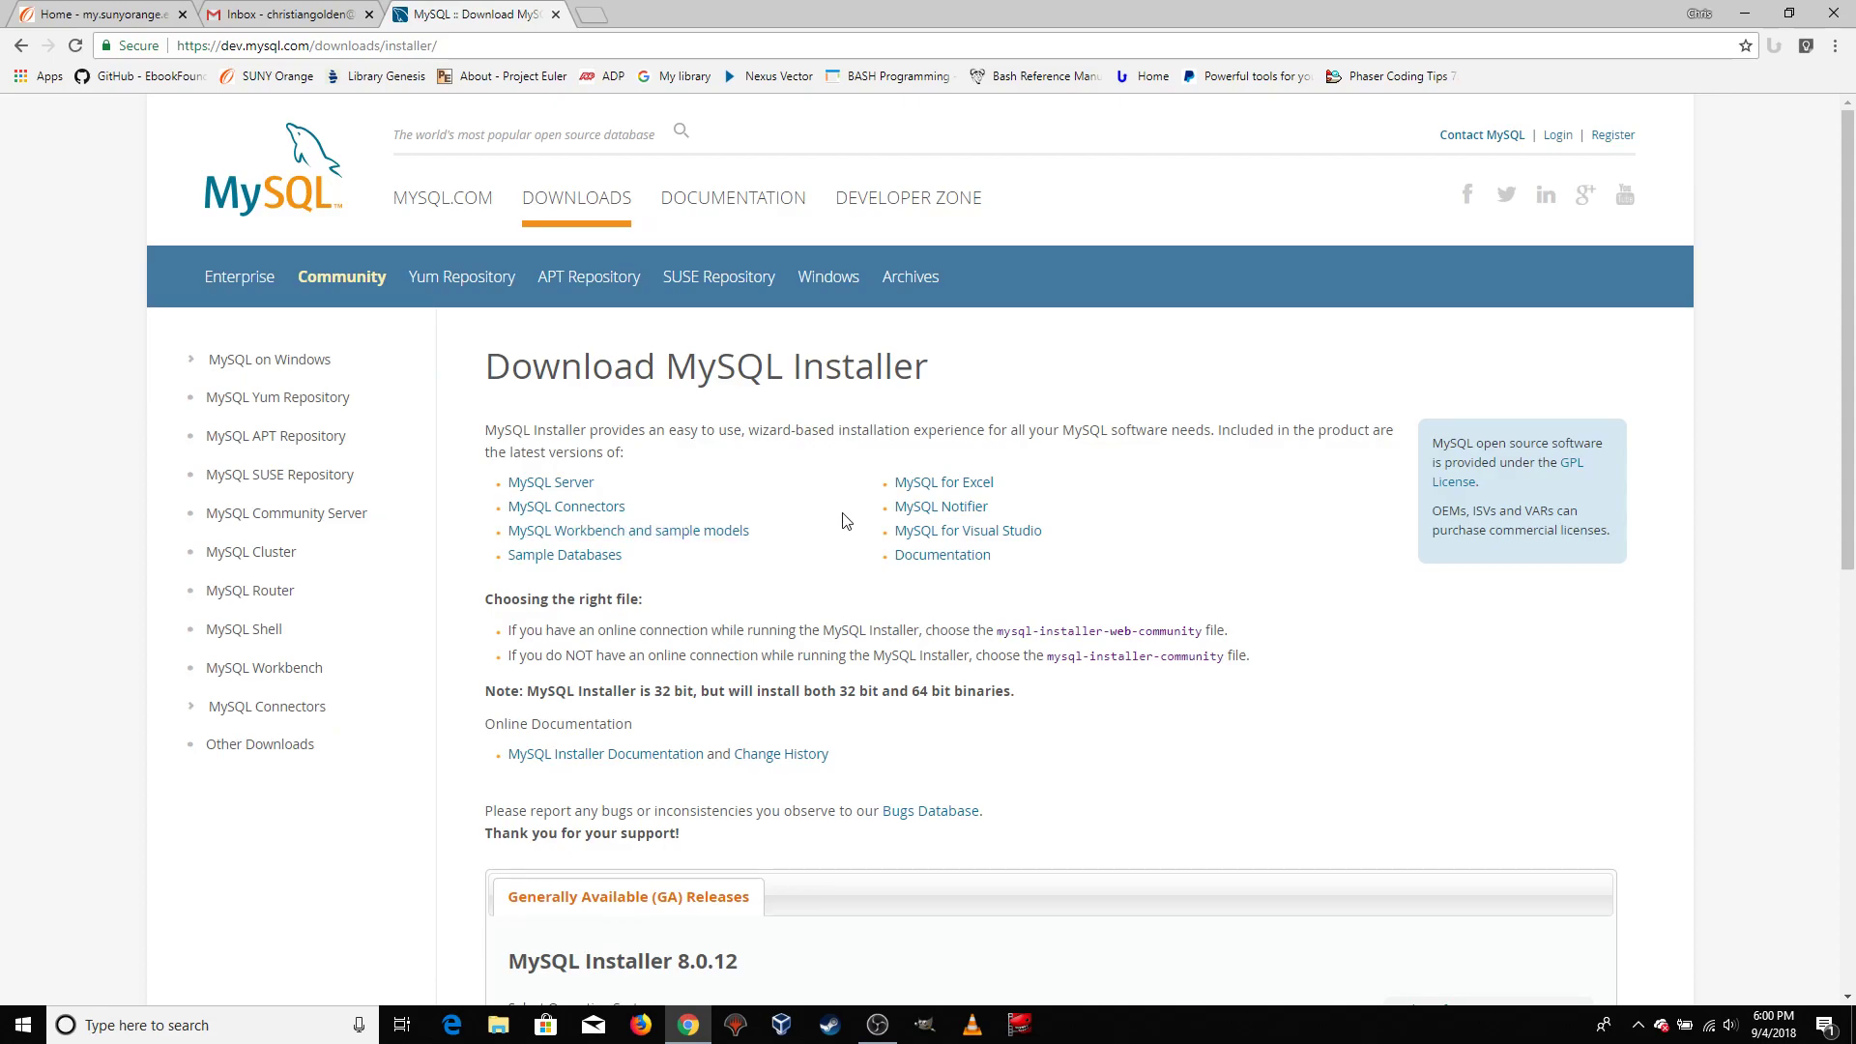
# Keep Microsoft Windows as the operating system and choose the mysql-installer-web-community-8.0.12.0.msi file for download
pyautogui.scroll(-5, 836, 527)
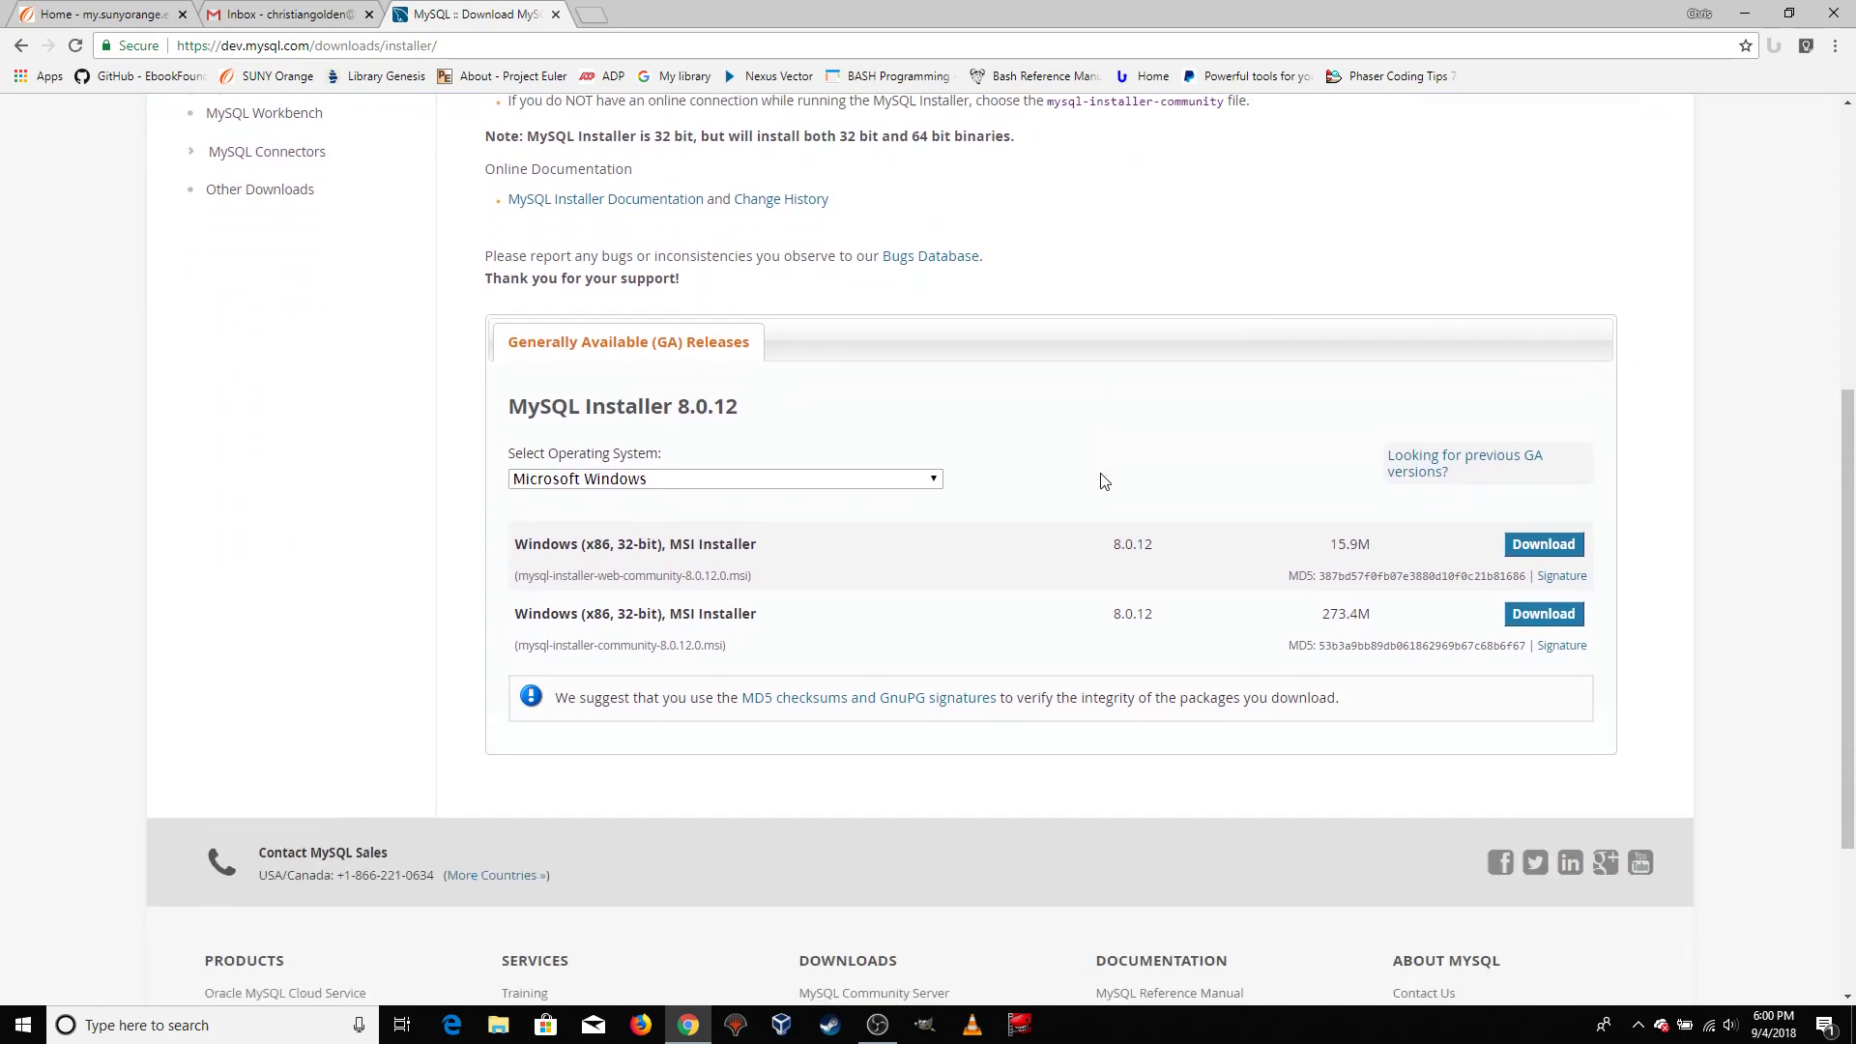
pyautogui.click(933, 454)
pyautogui.click(934, 458)
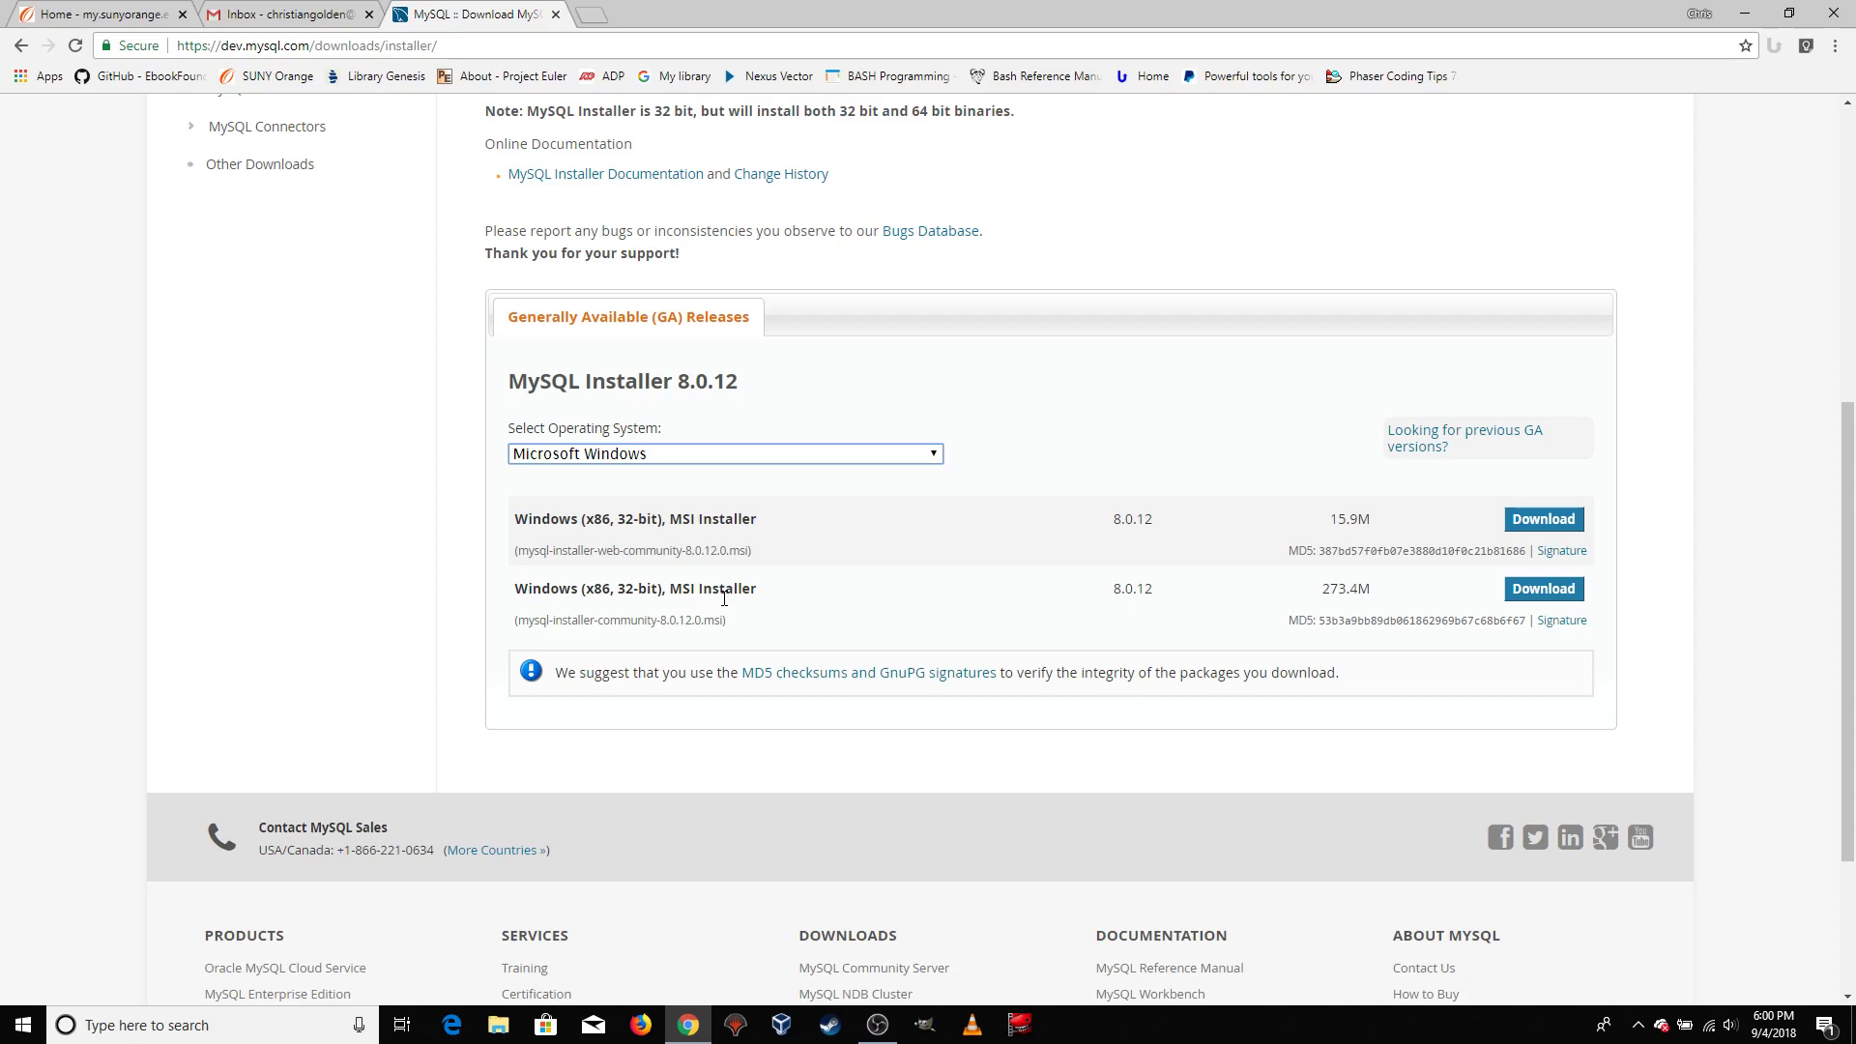
pyautogui.moveTo(589, 559); pyautogui.dragTo(671, 559)
pyautogui.click(627, 633)
pyautogui.moveTo(610, 621); pyautogui.dragTo(667, 622)
pyautogui.click(712, 619)
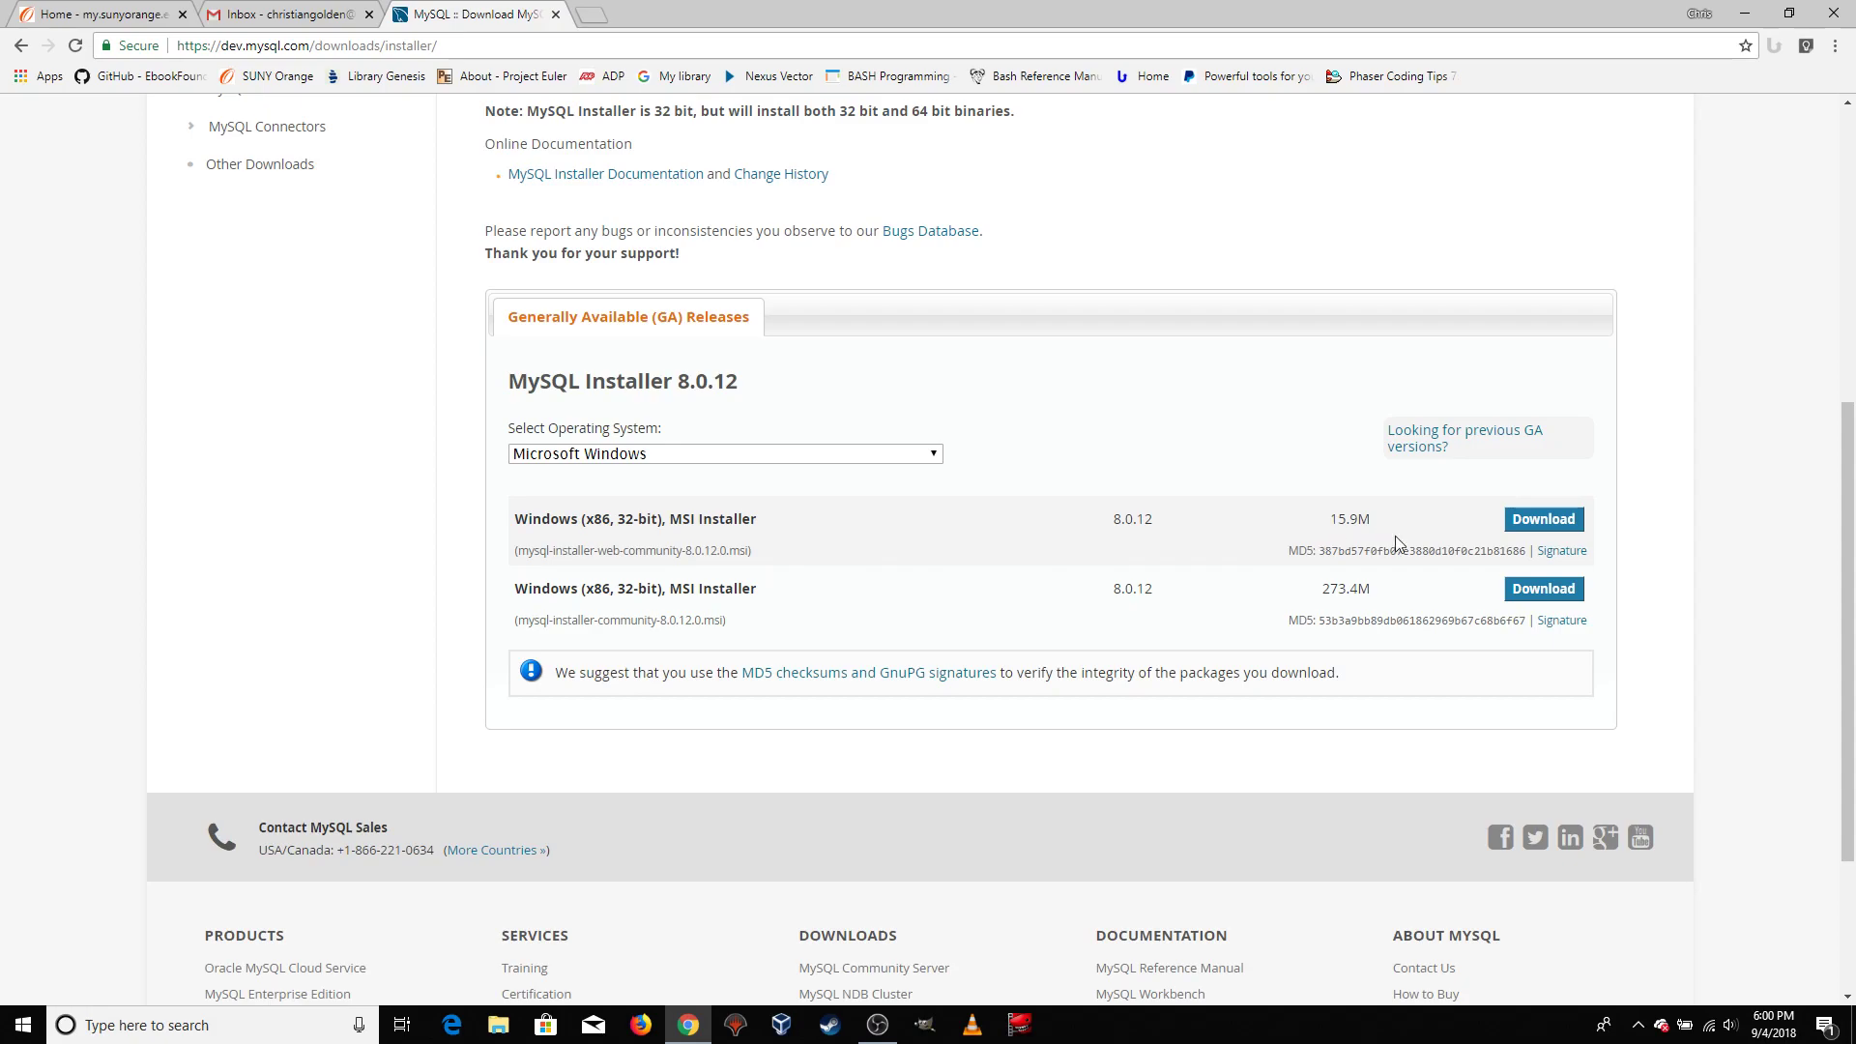
pyautogui.click(1533, 523)
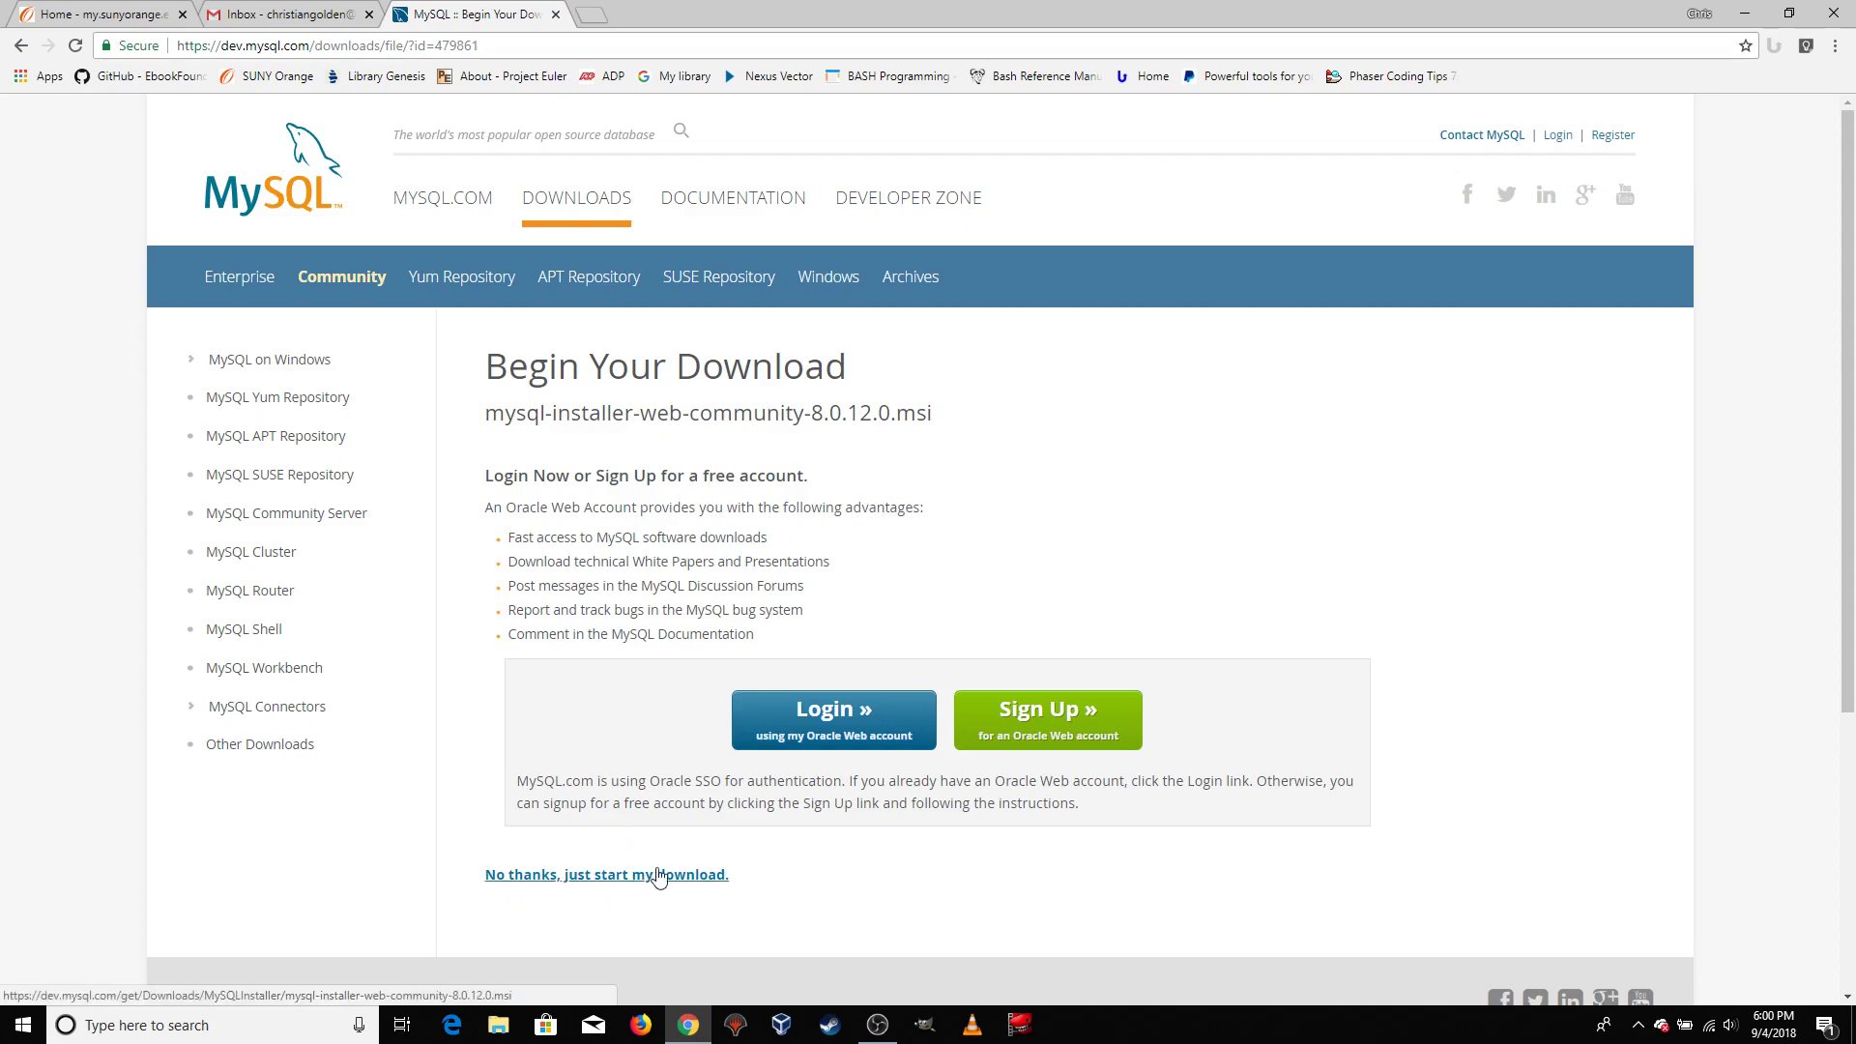
# Start the download without an Oracle account and save the installer in the databases folder inside courses
pyautogui.click(587, 876)
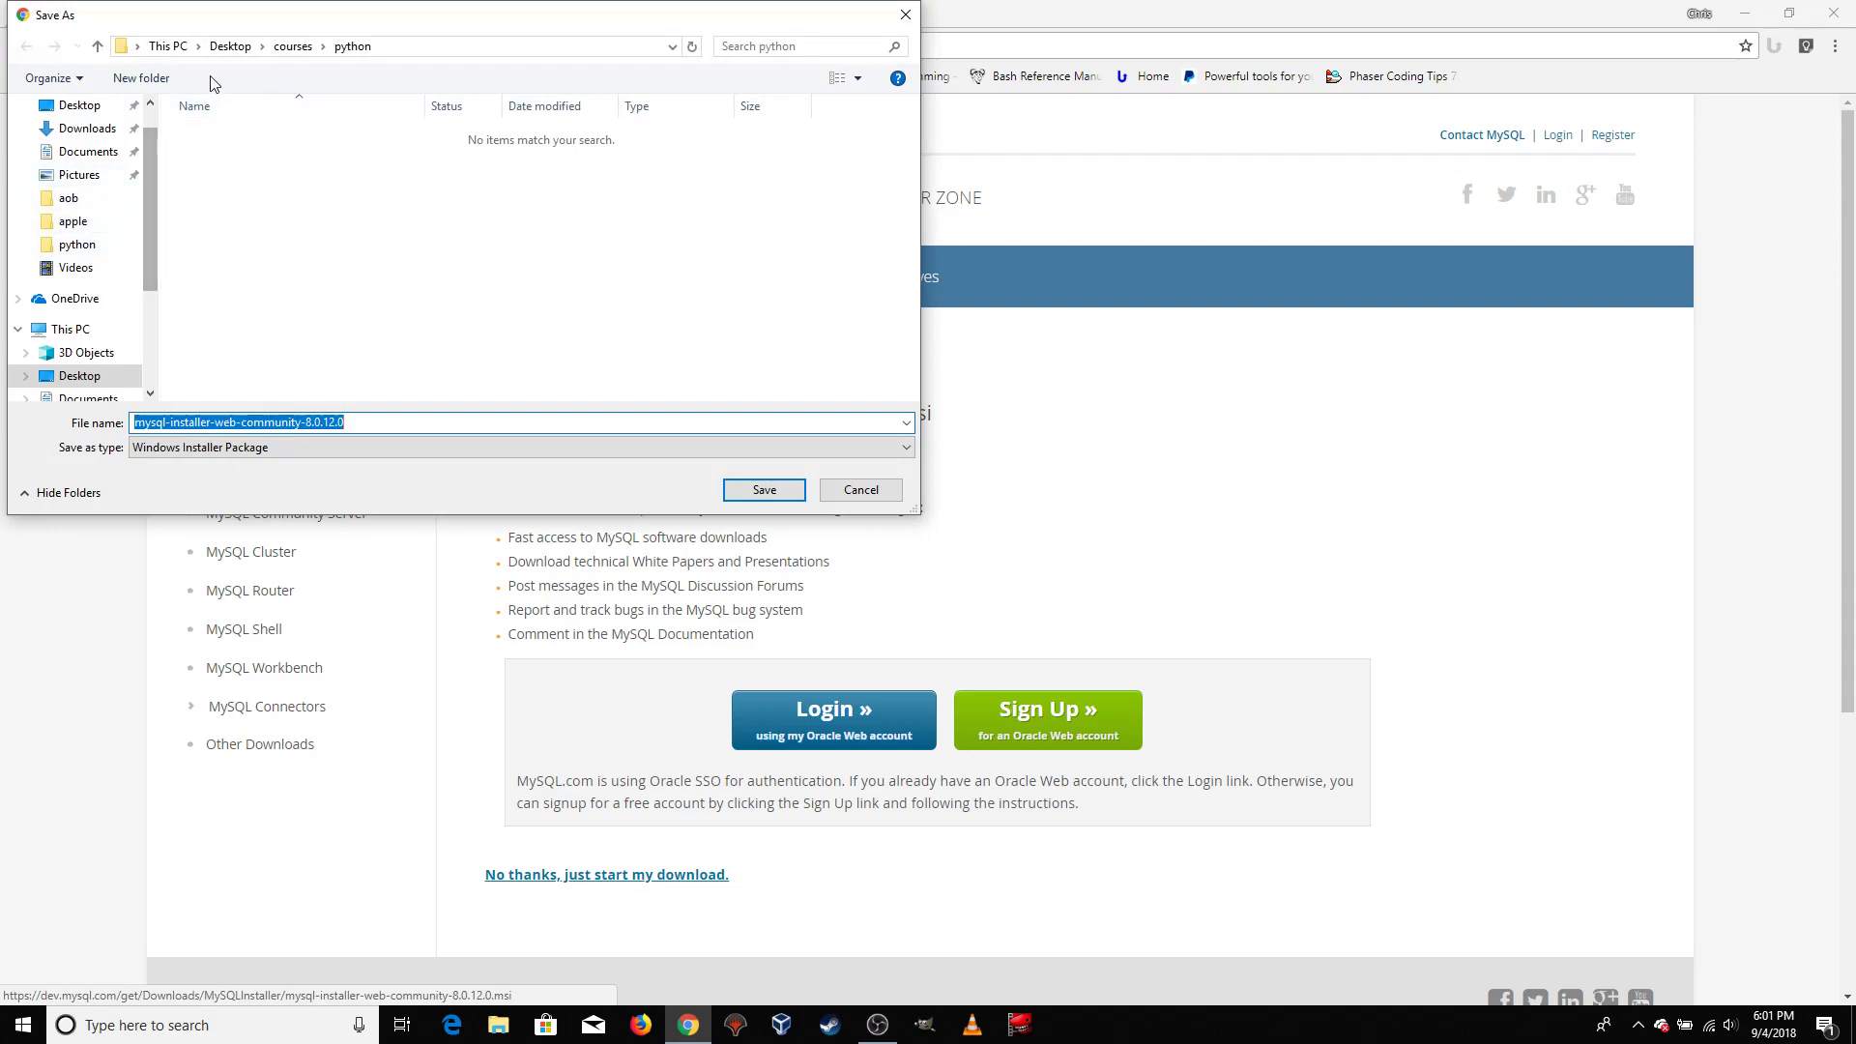
pyautogui.click(297, 47)
pyautogui.doubleClick(237, 155)
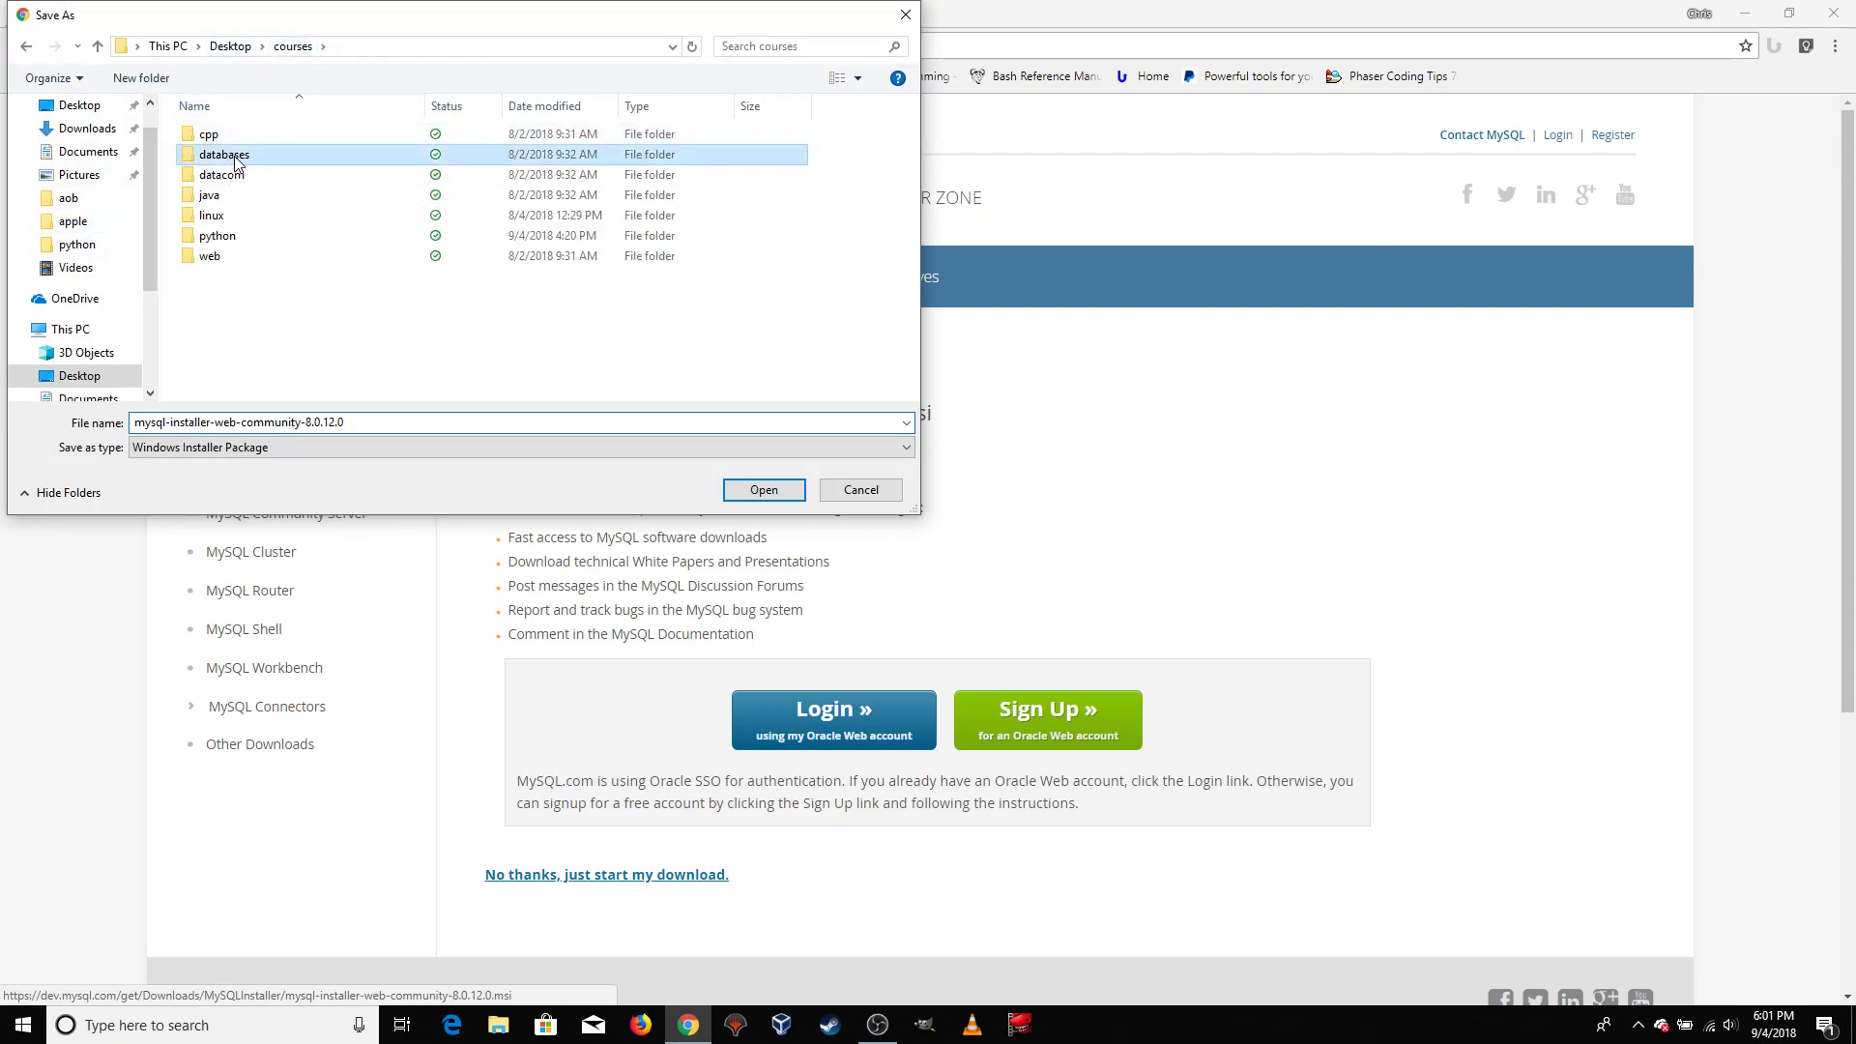
pyautogui.click(756, 495)
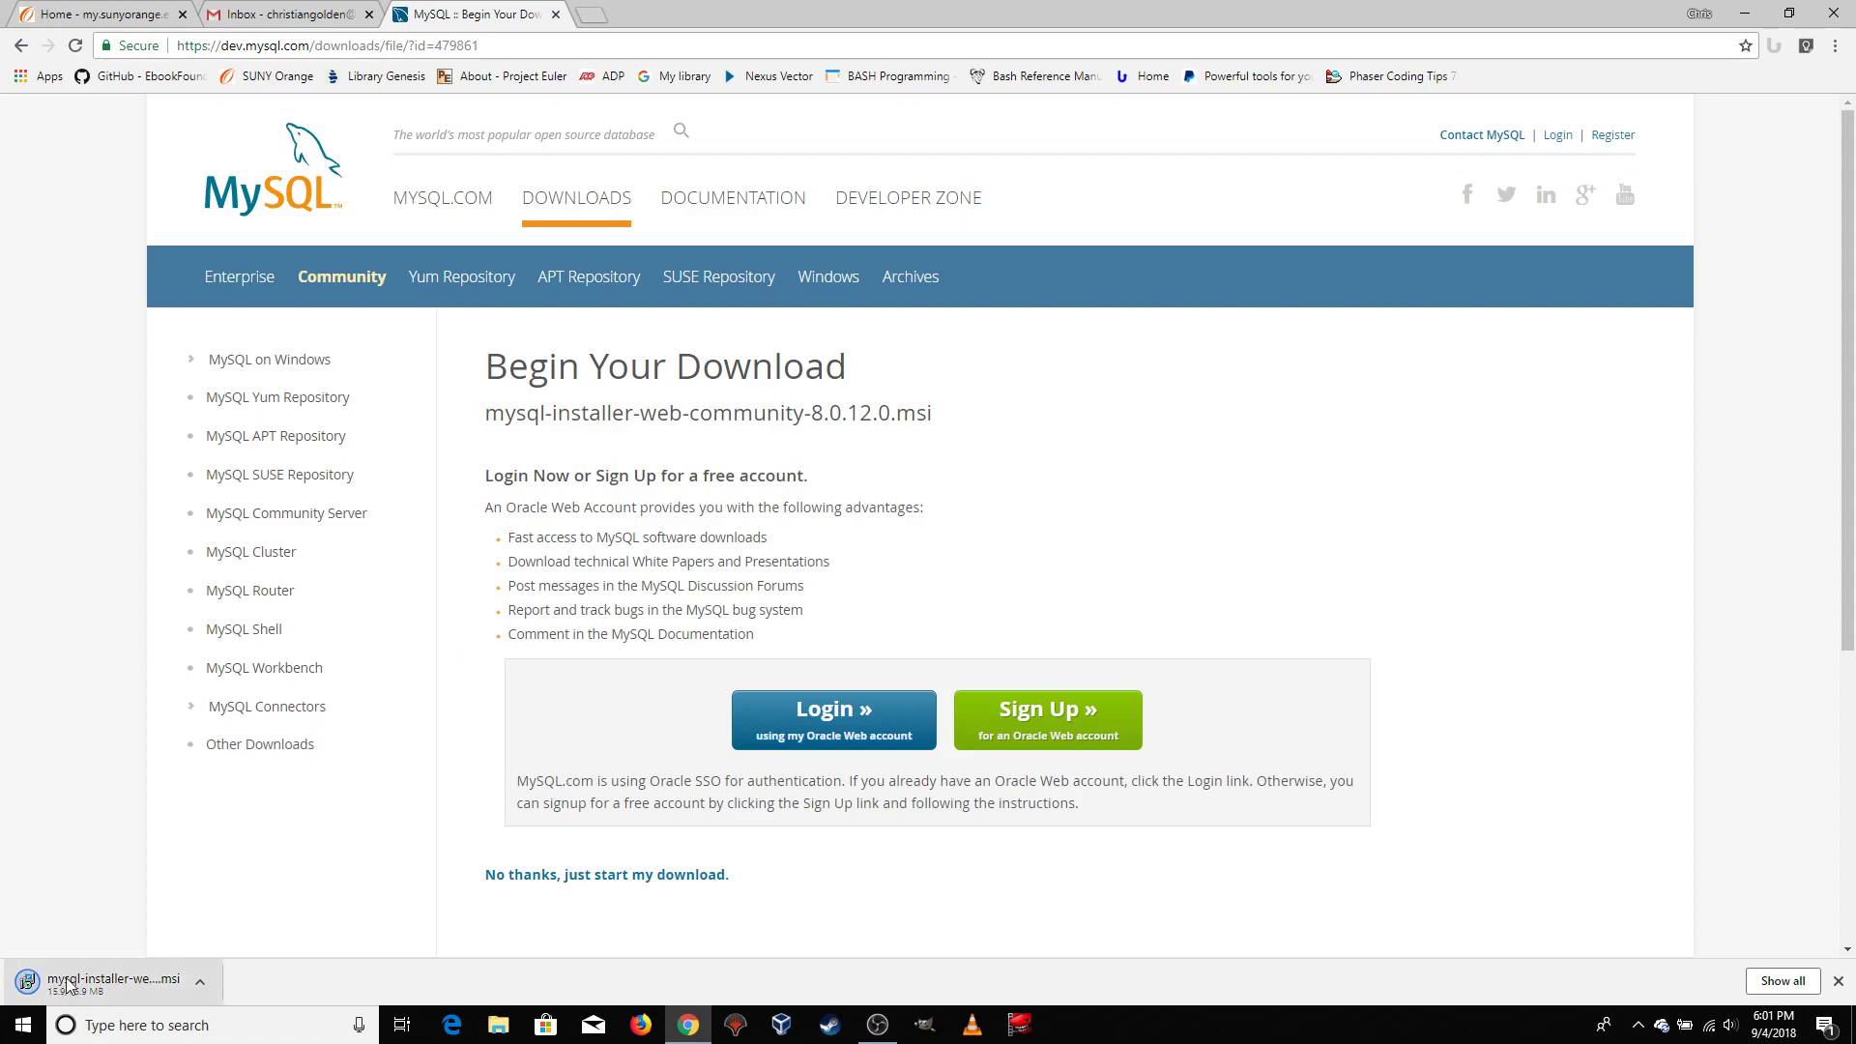
# Run the downloaded MySQL Installer package and apply the available installer upgrade
pyautogui.click(201, 984)
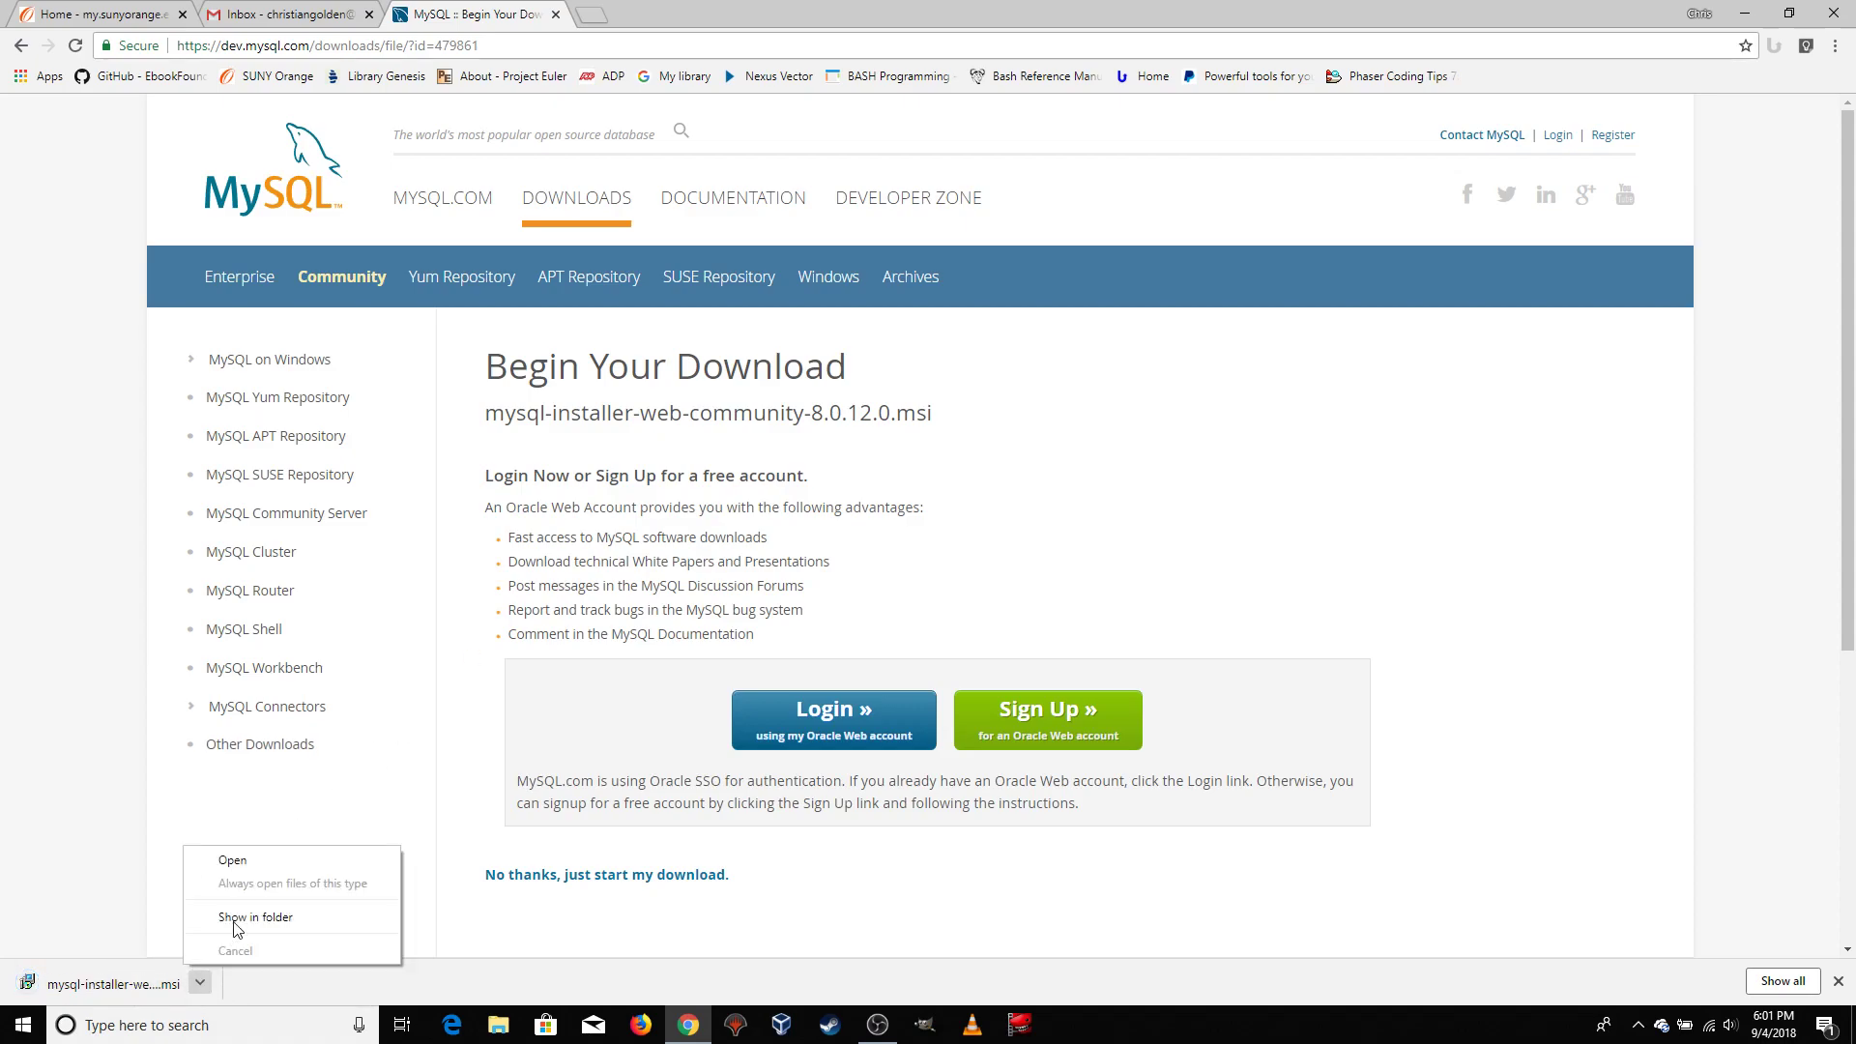
pyautogui.click(232, 859)
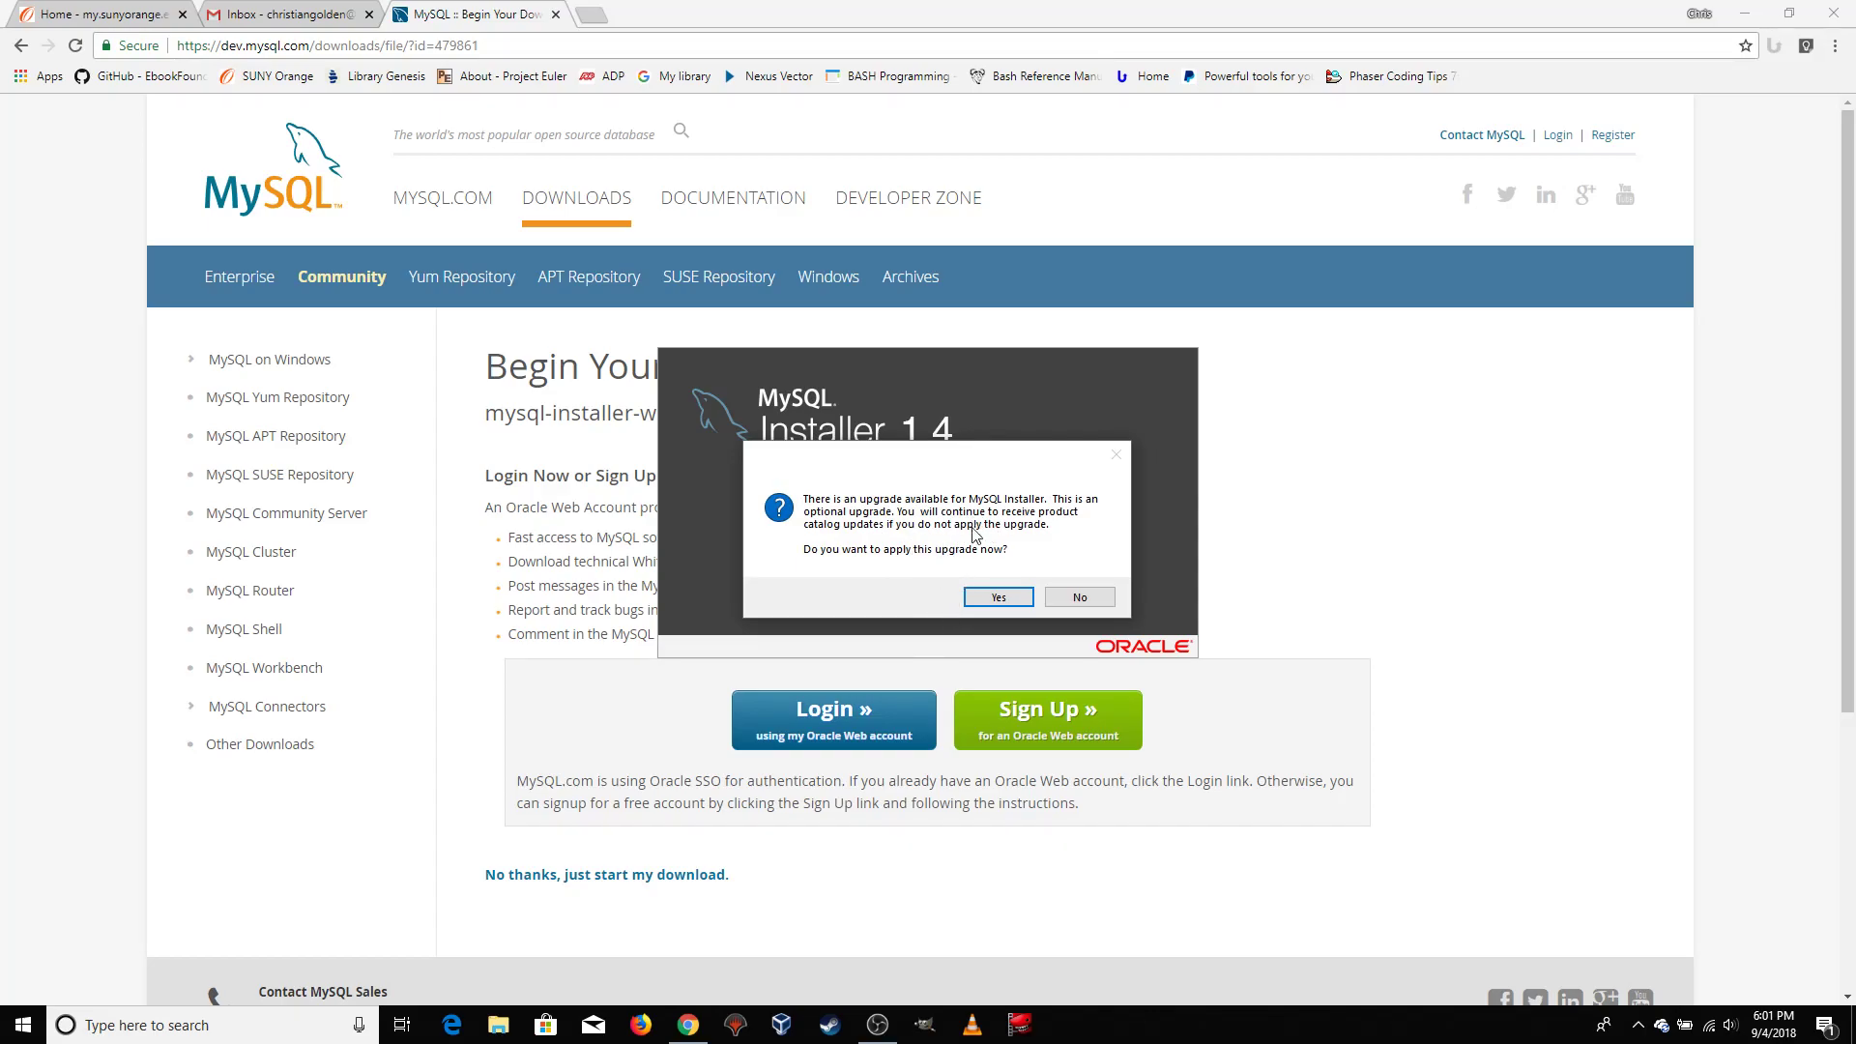
pyautogui.click(996, 598)
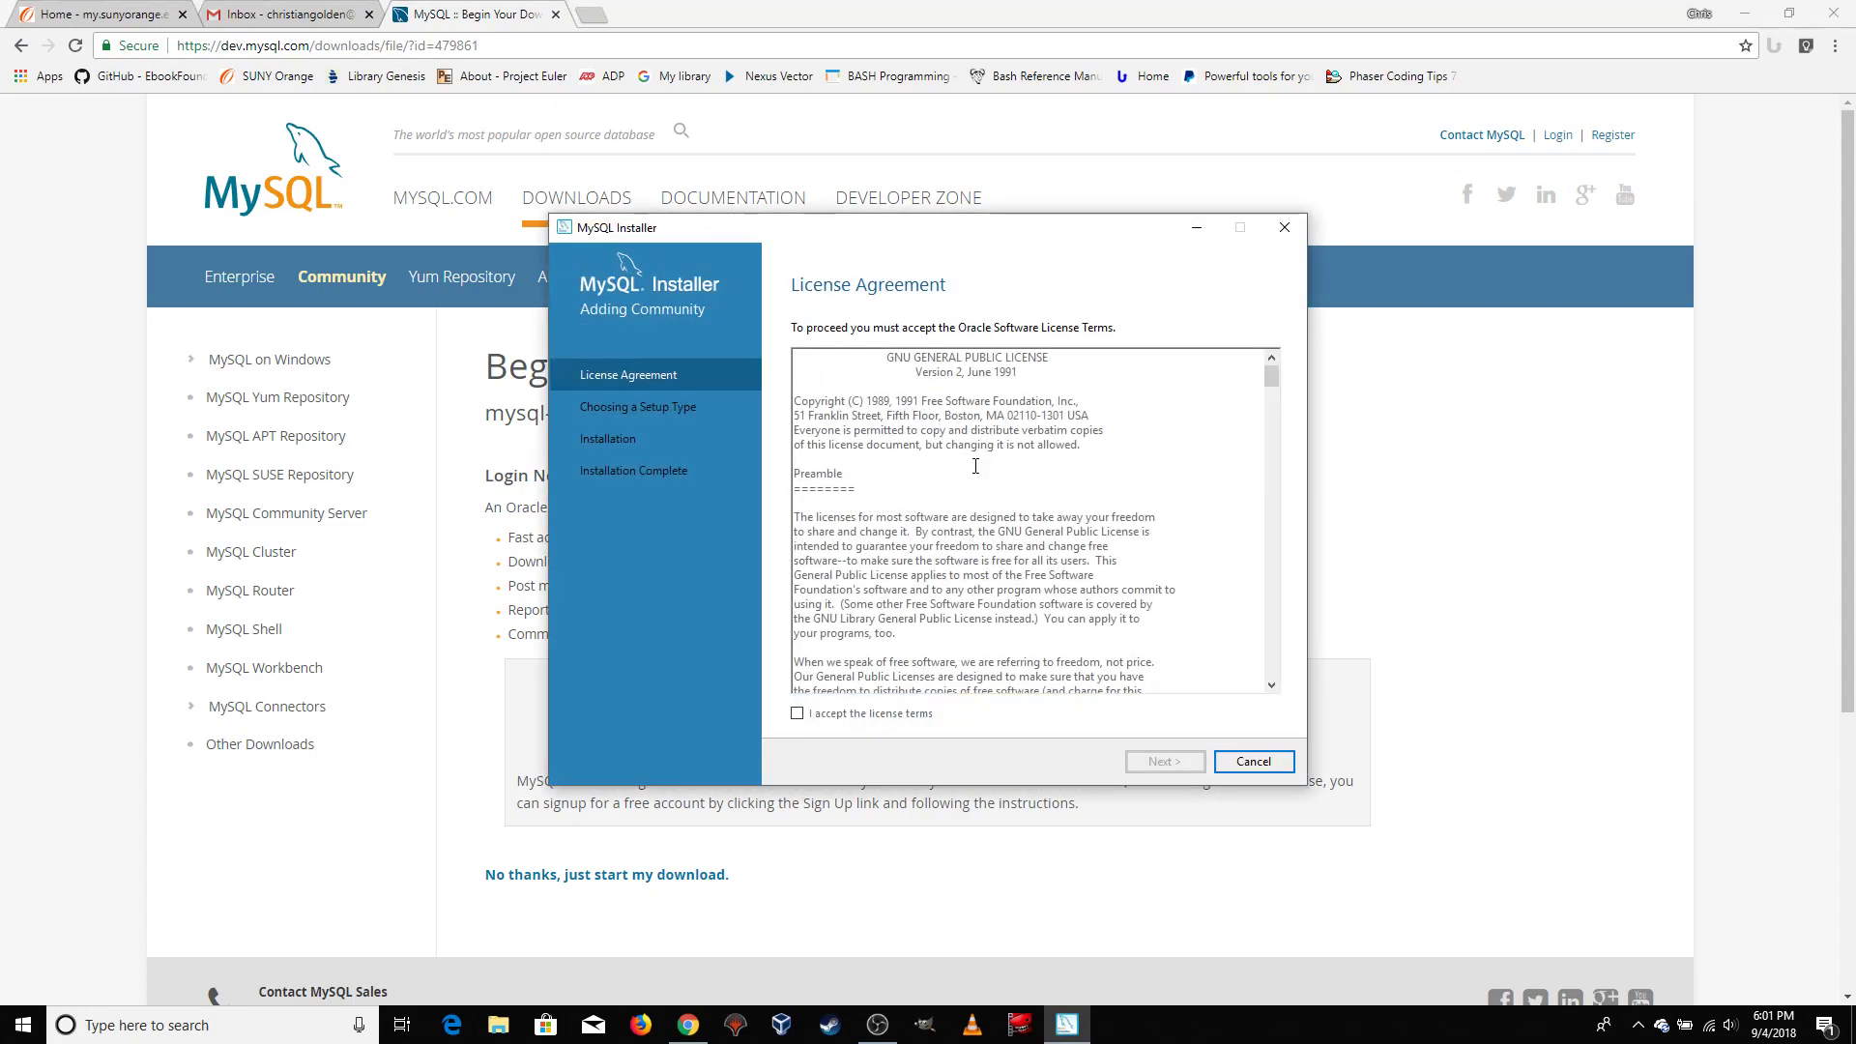
# Accept the license terms and continue with the Developer Default setup type after reviewing its included products
pyautogui.click(798, 714)
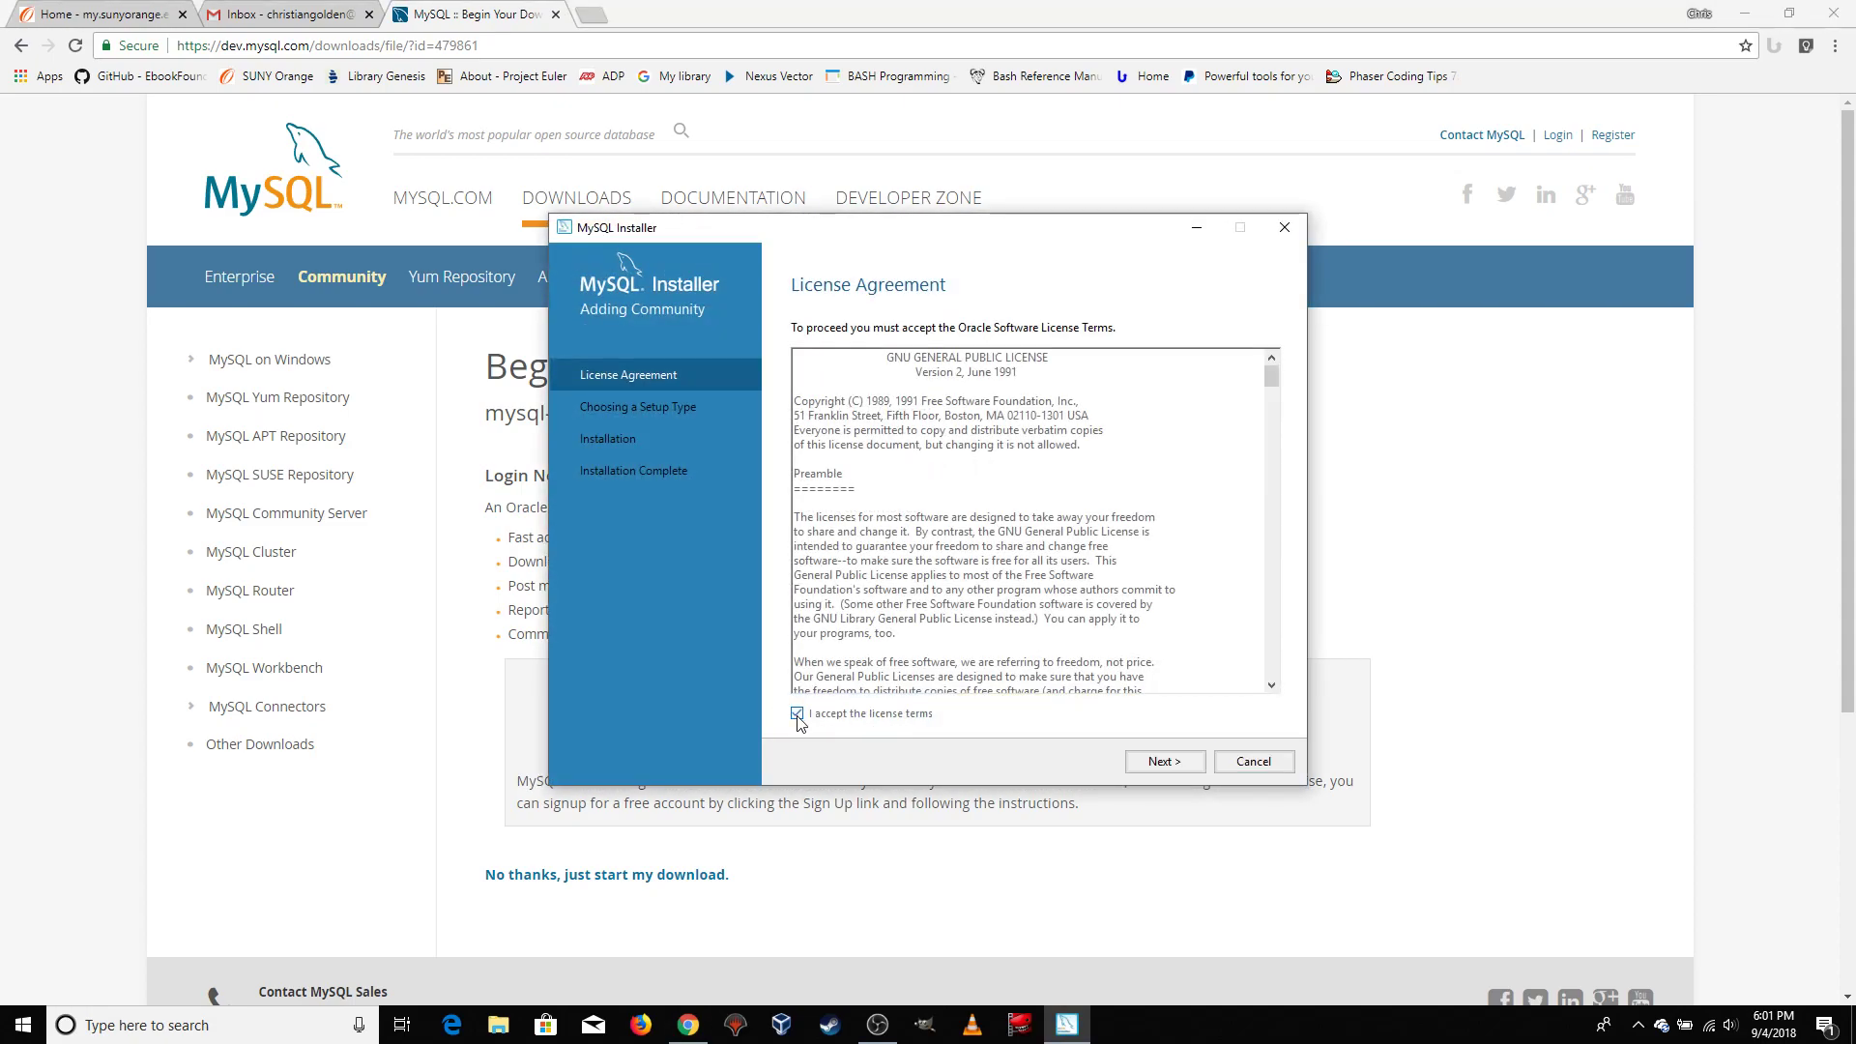
pyautogui.click(1158, 763)
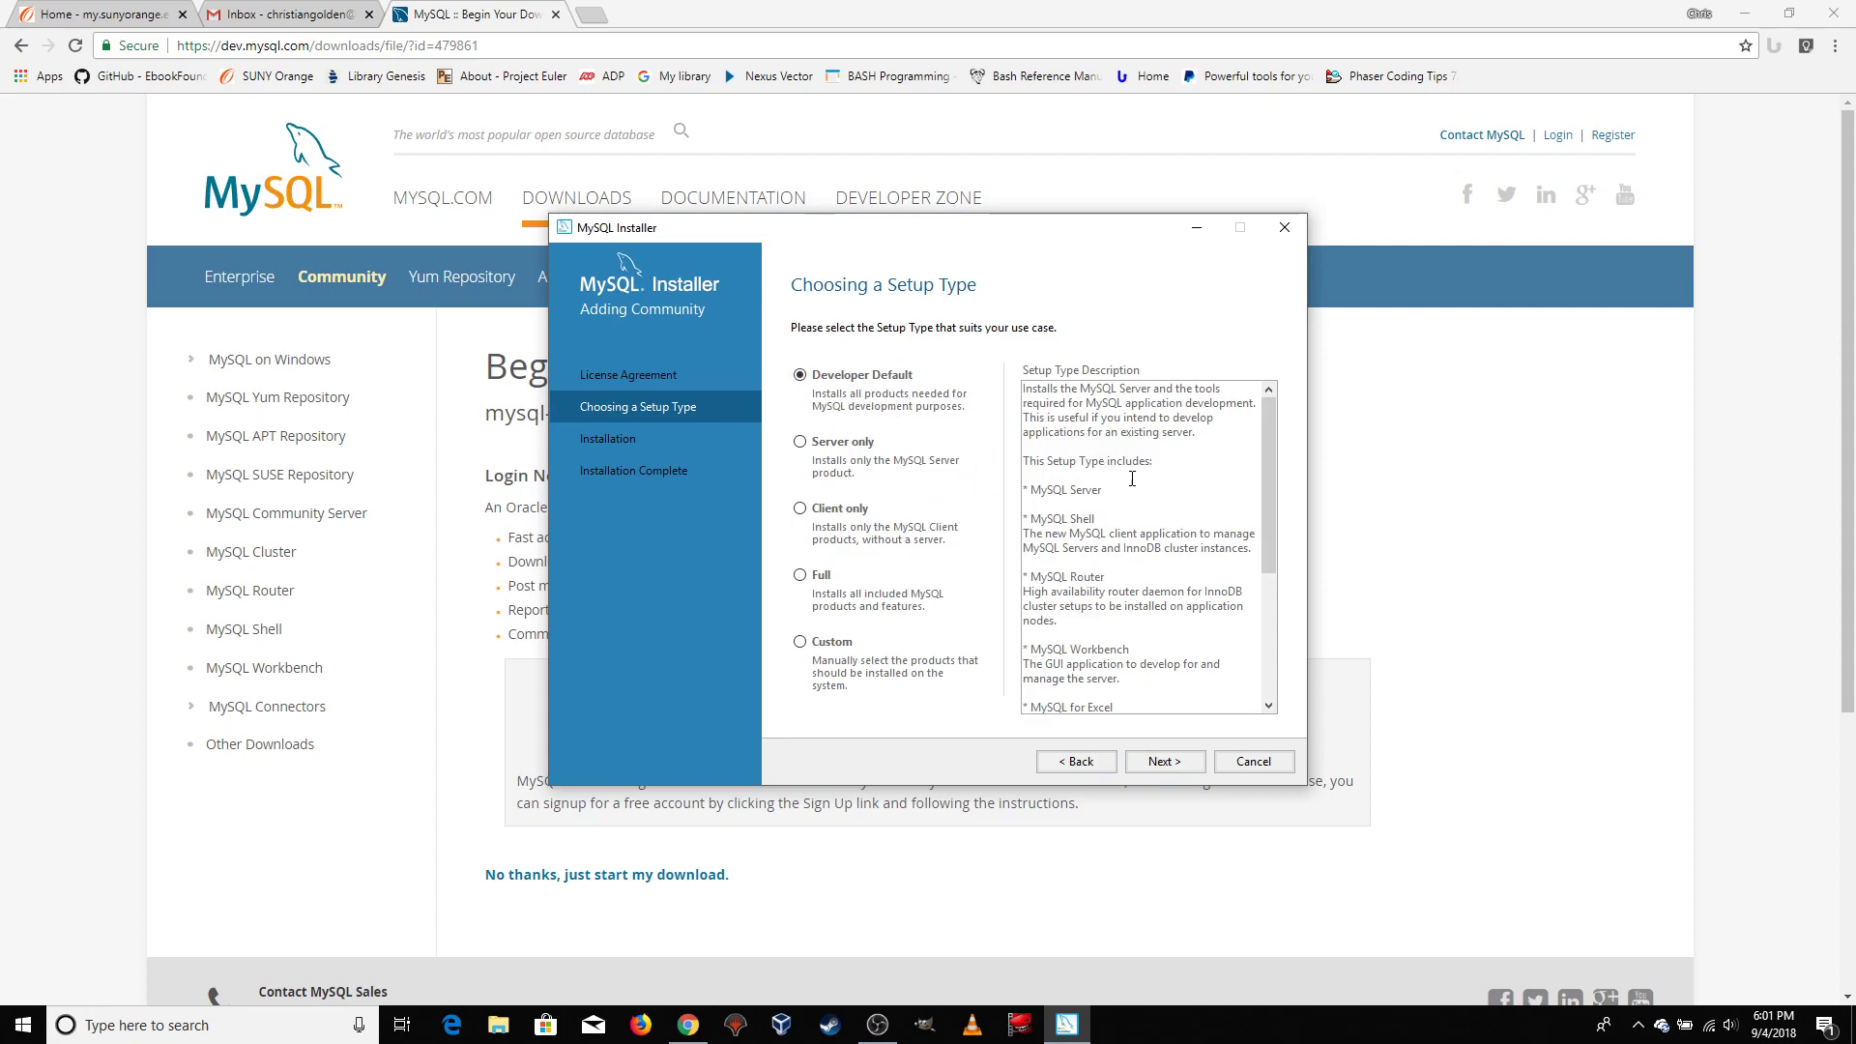
pyautogui.scroll(-2, 1132, 479)
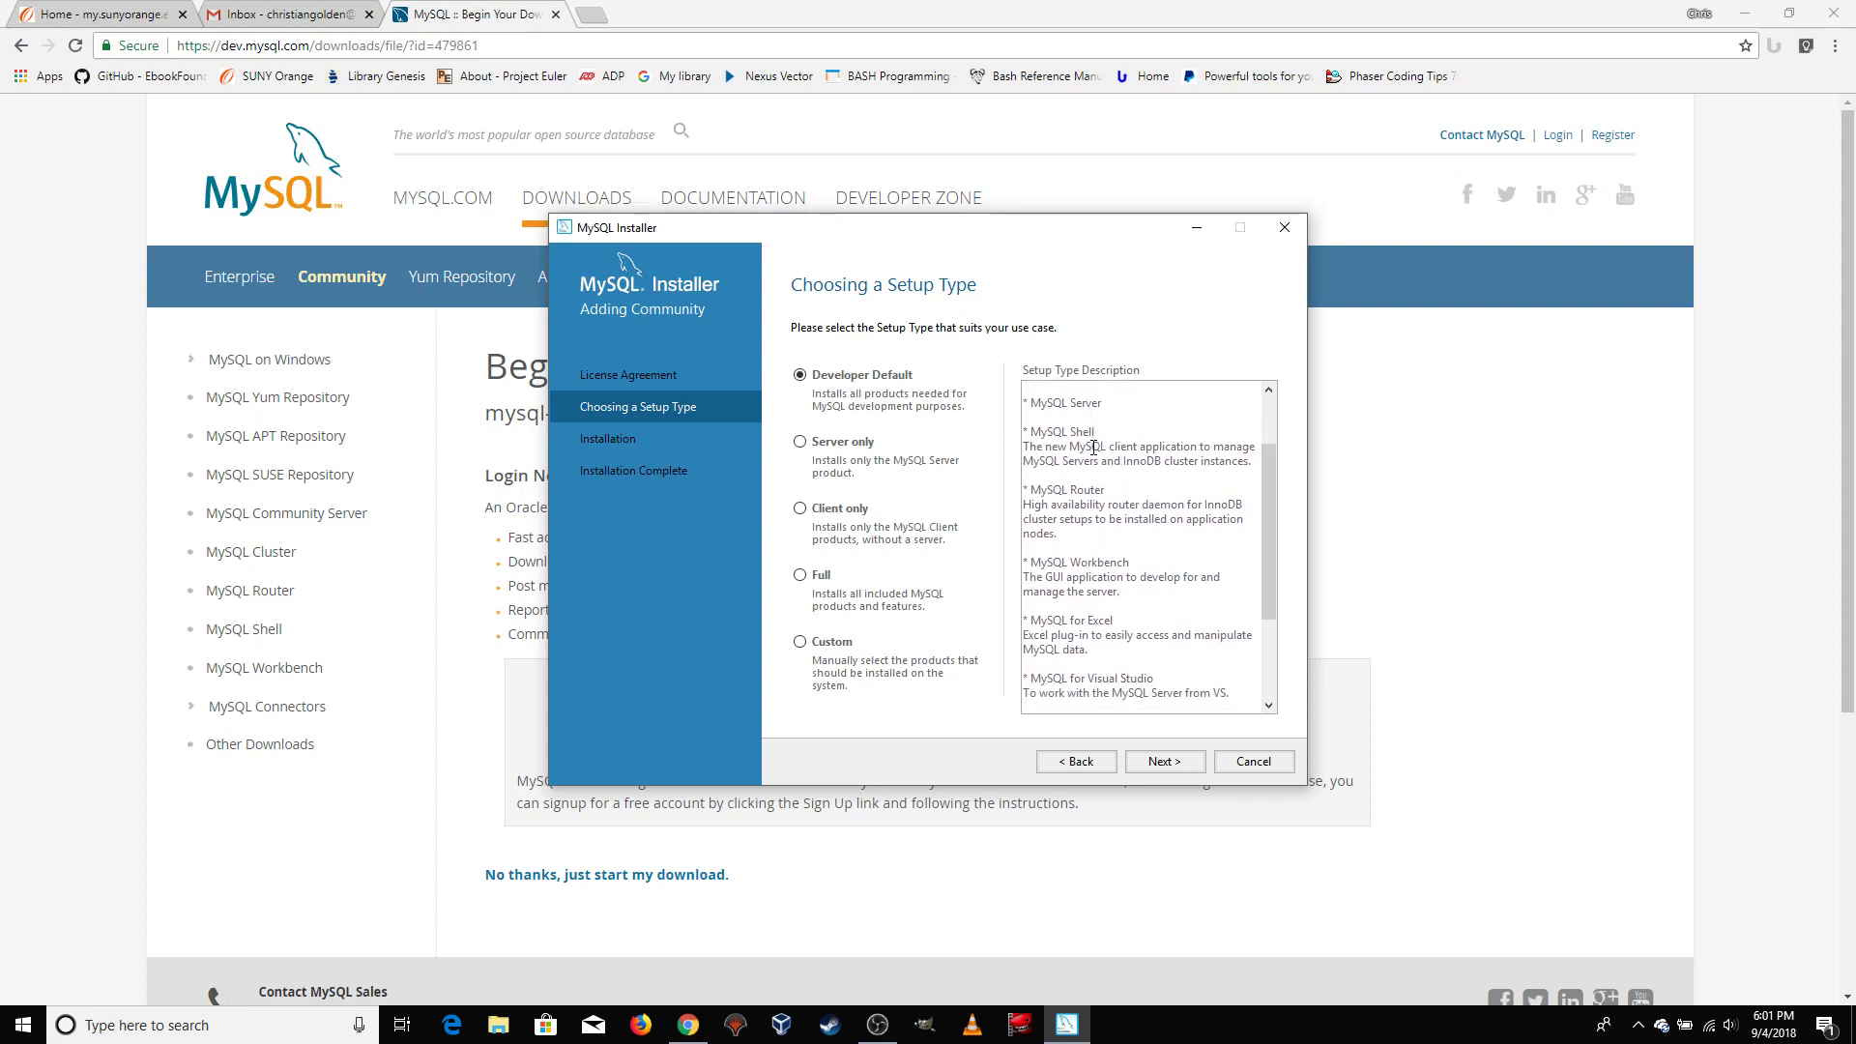
pyautogui.moveTo(1031, 562); pyautogui.dragTo(1133, 562)
pyautogui.click(1124, 581)
pyautogui.moveTo(1067, 490); pyautogui.dragTo(1105, 490)
pyautogui.click(1121, 498)
pyautogui.scroll(-3, 1125, 500)
pyautogui.scroll(-1, 1133, 501)
pyautogui.scroll(5, 1158, 522)
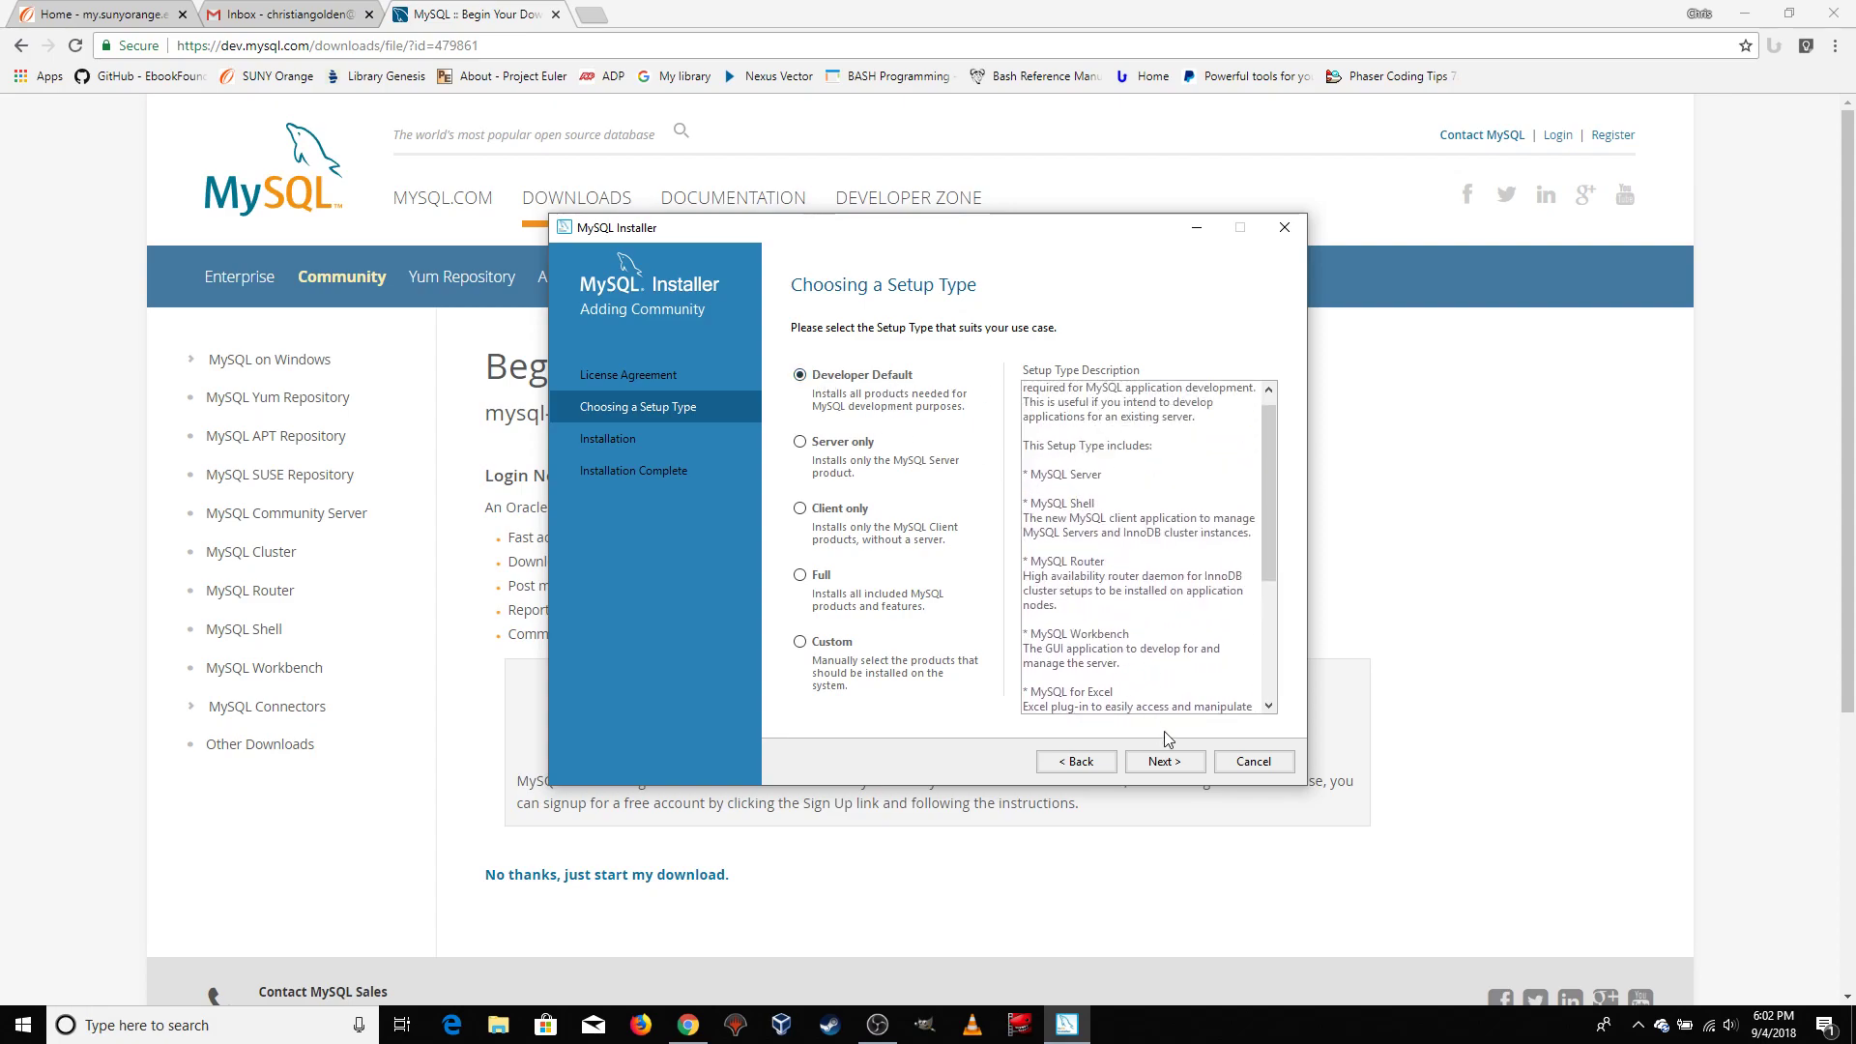
pyautogui.click(1162, 762)
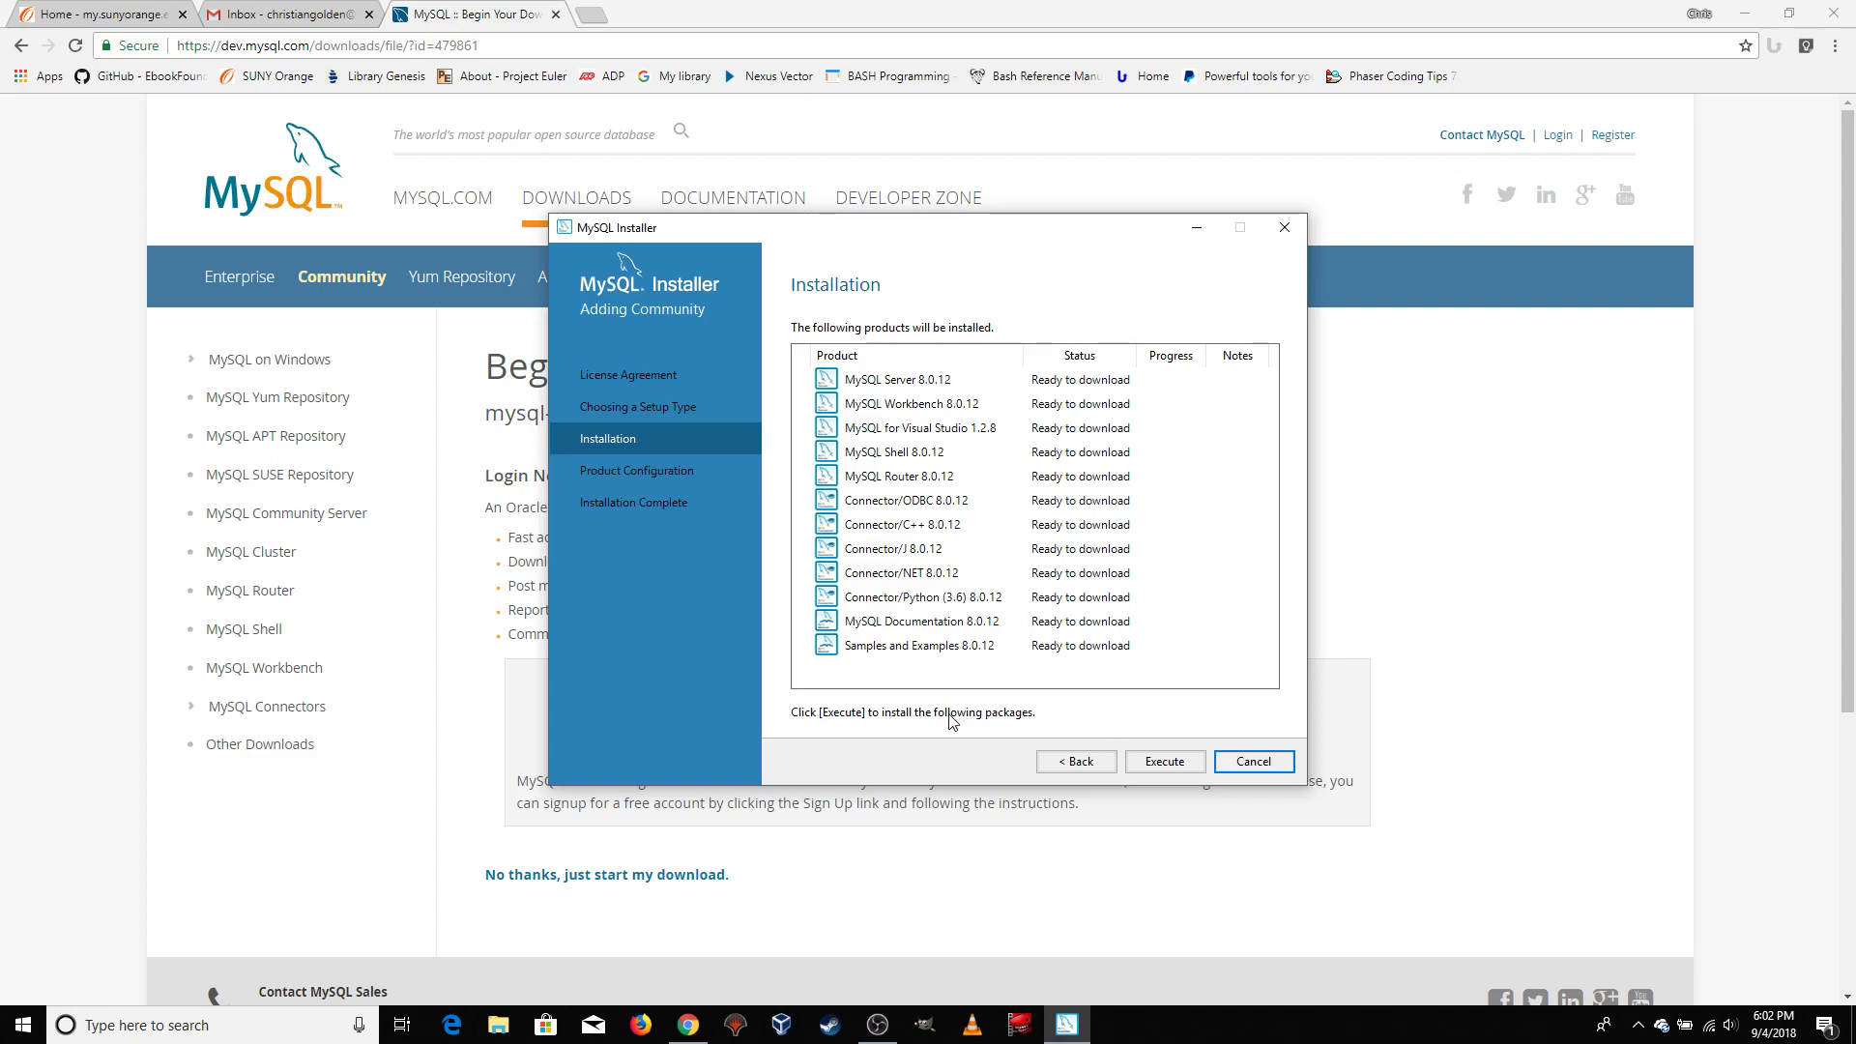
# Download and install the listed MySQL 8.0.12 products, and continue to product configuration
pyautogui.click(1165, 764)
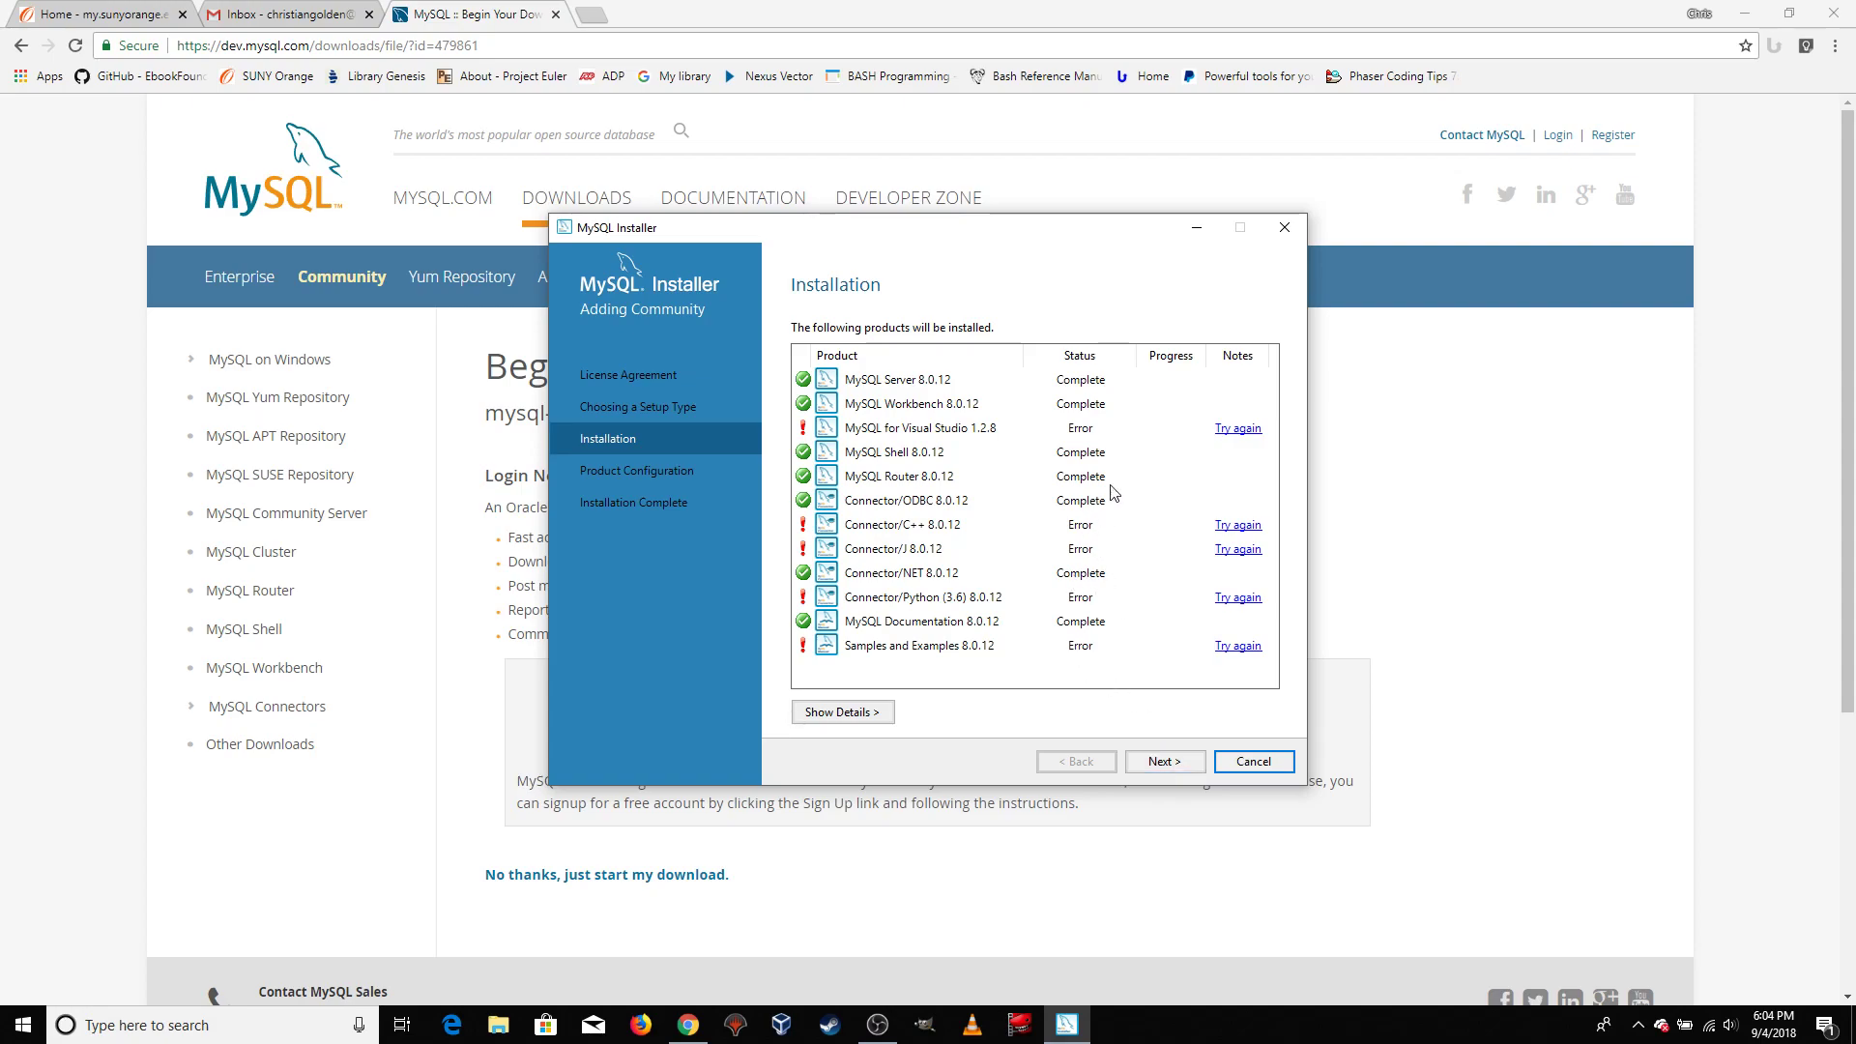
pyautogui.click(1175, 769)
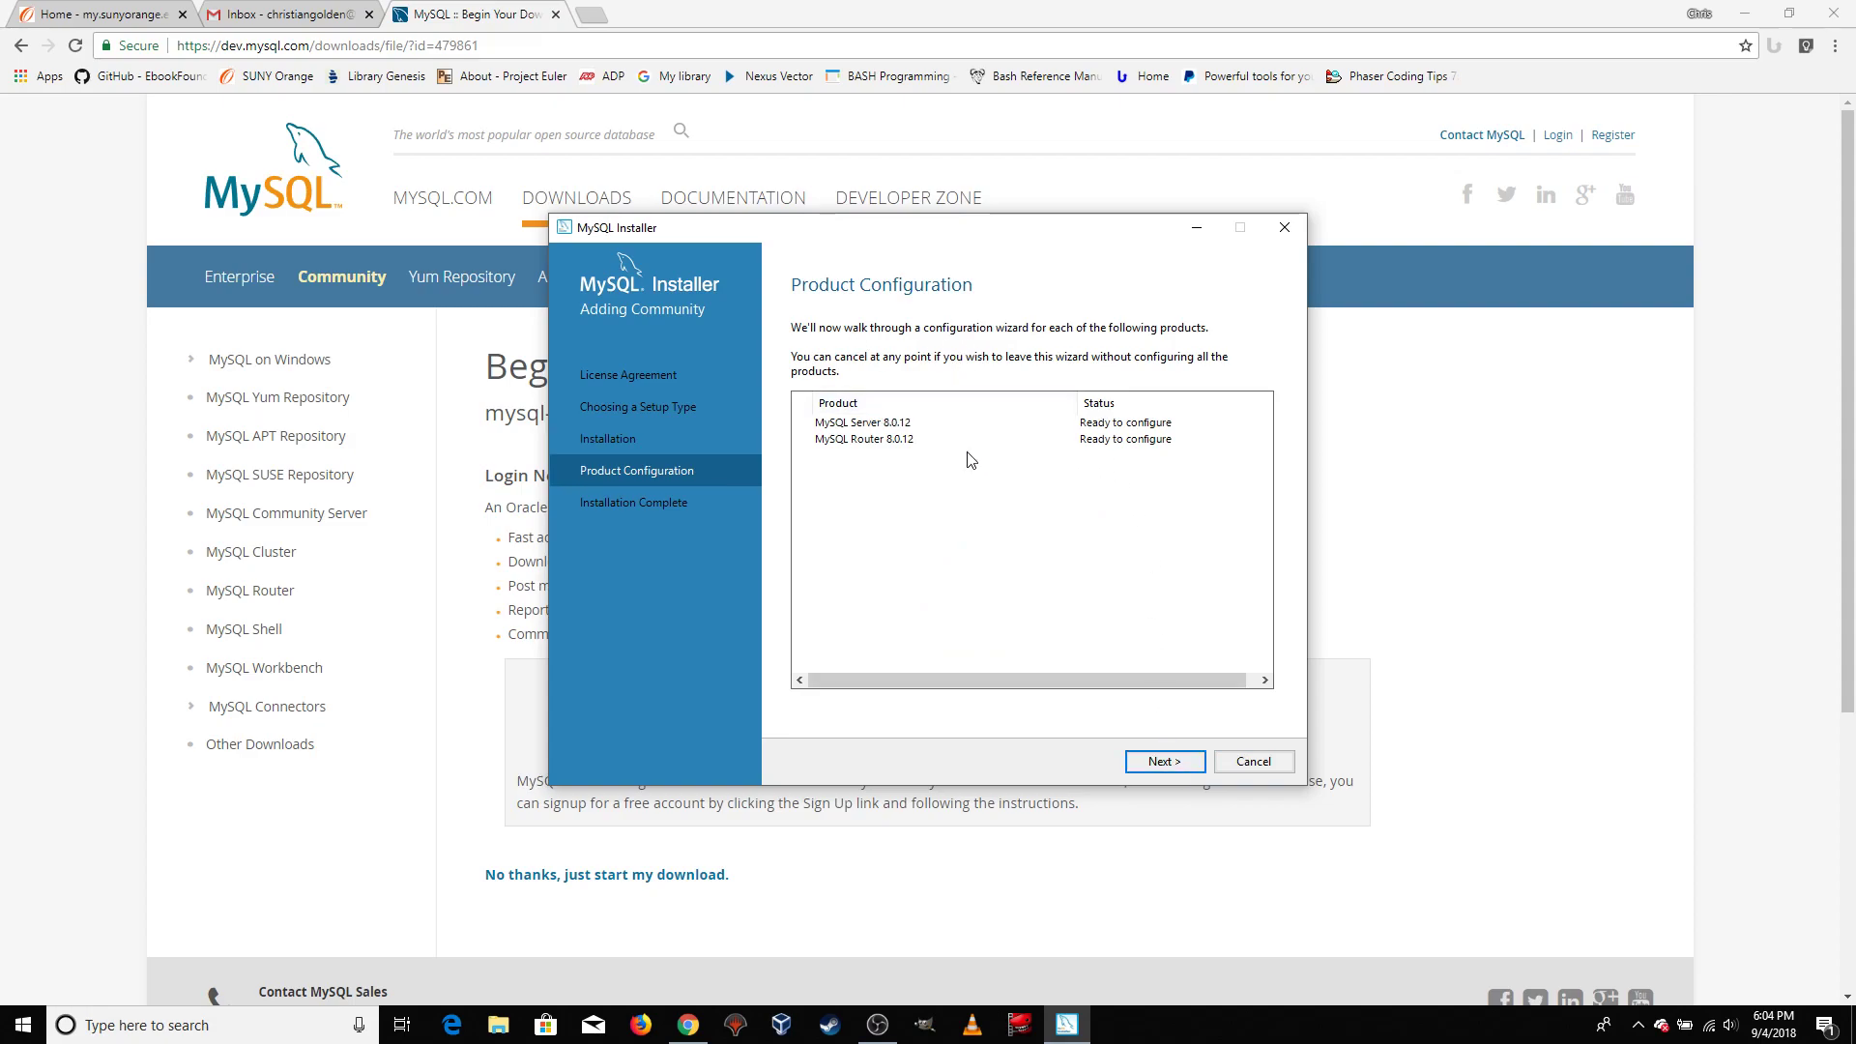
# Configure MySQL Server as Standalone / Classic Replication with the Development Computer type, TCP/IP port 3306 and open firewall ports
pyautogui.click(1164, 766)
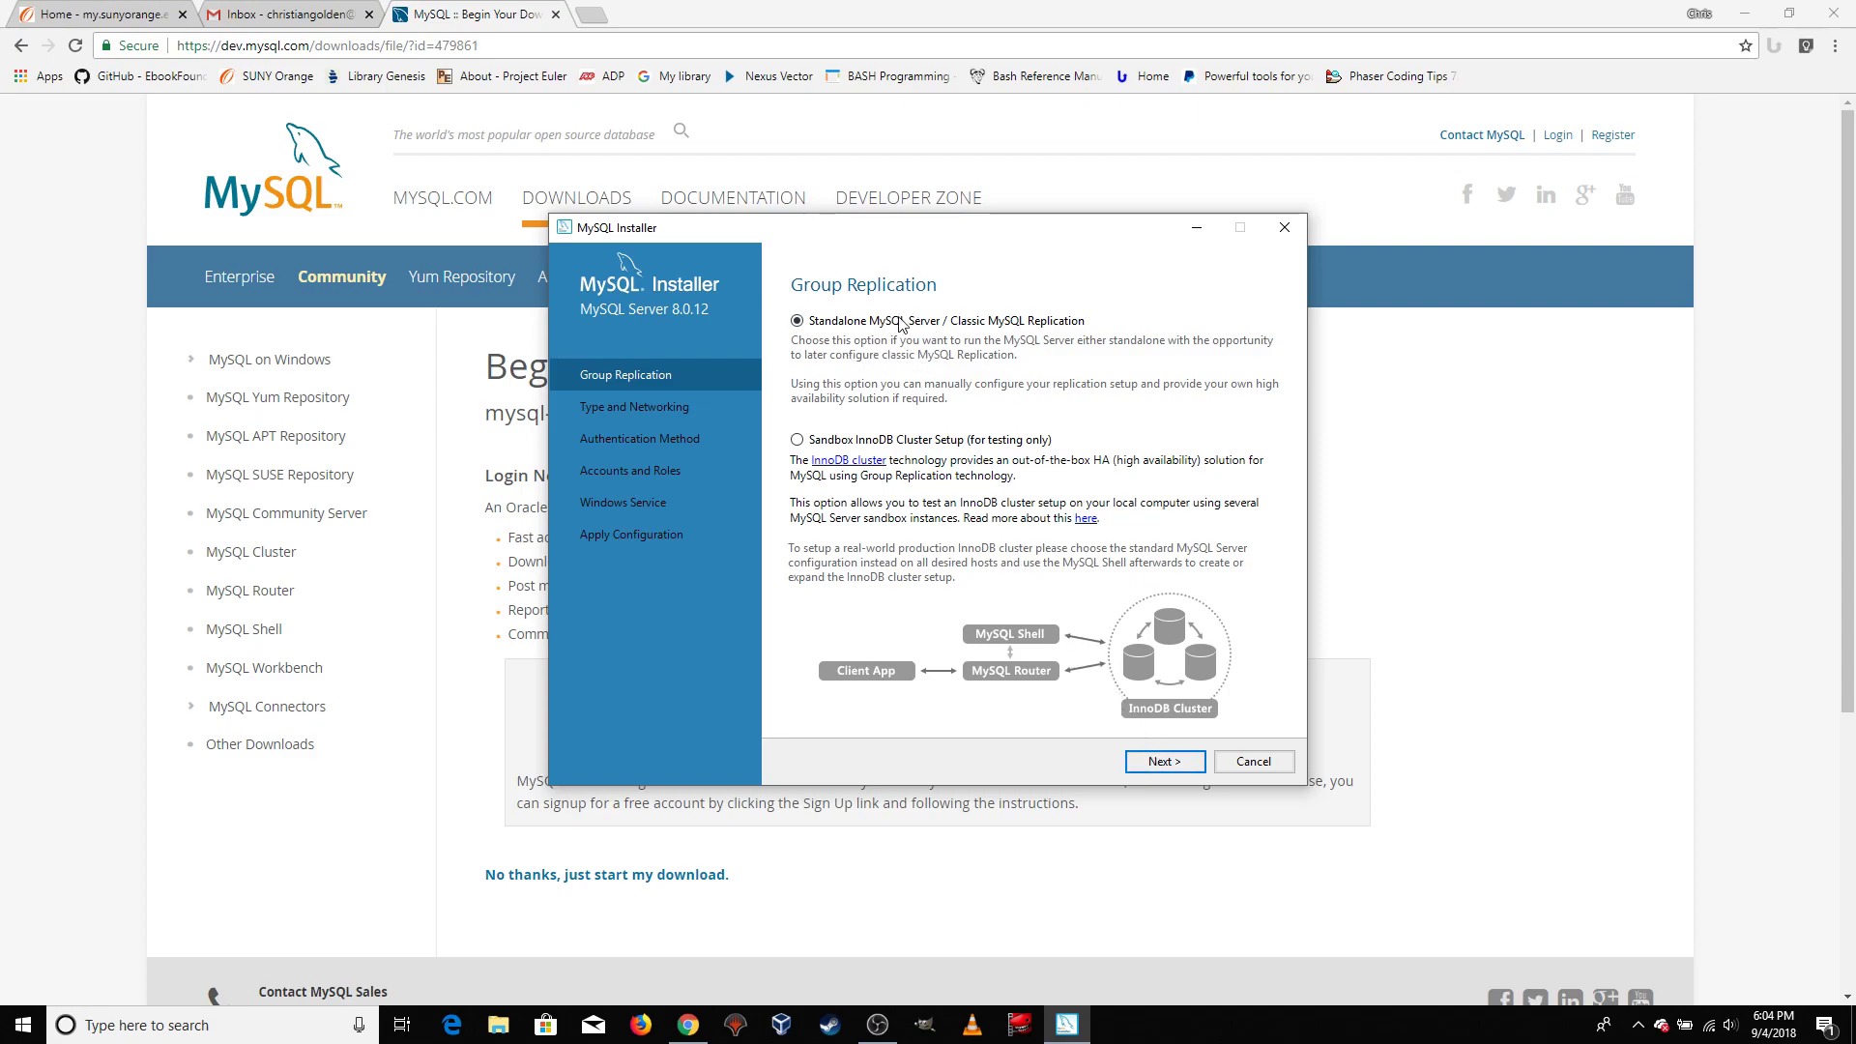
pyautogui.click(1163, 763)
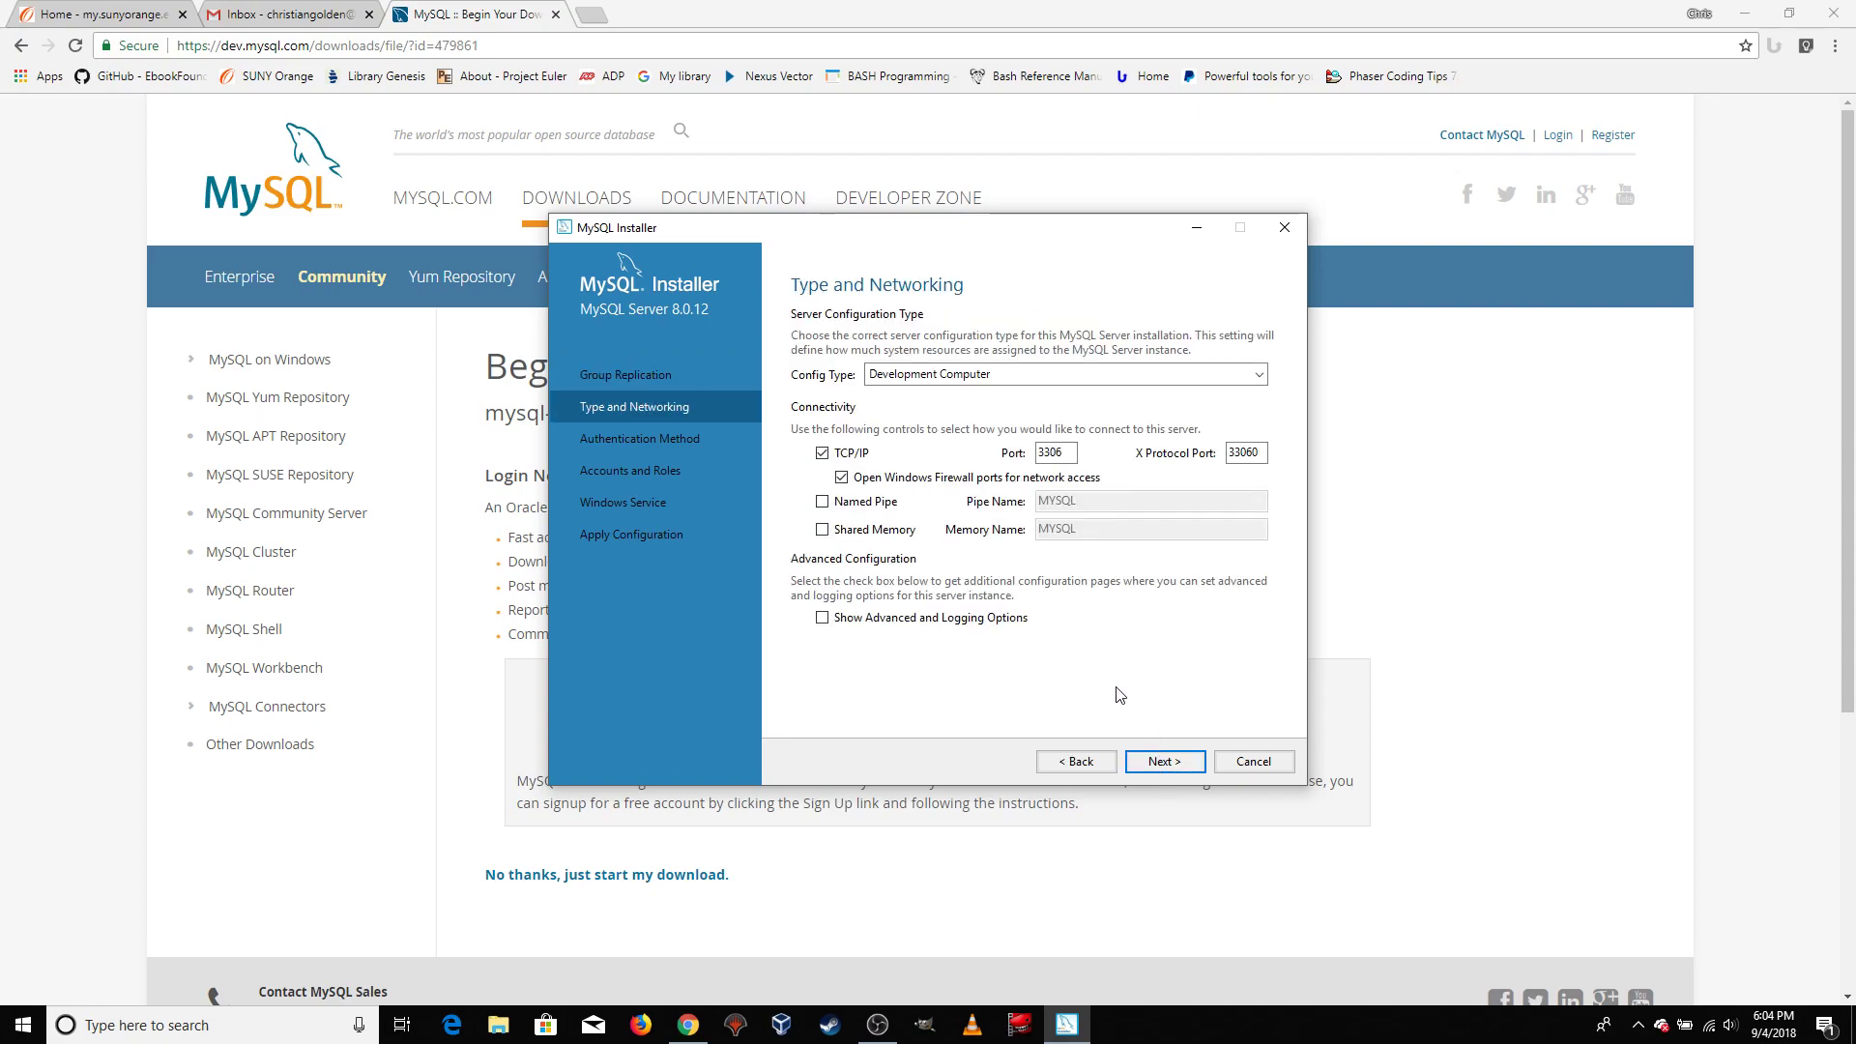
pyautogui.click(1163, 764)
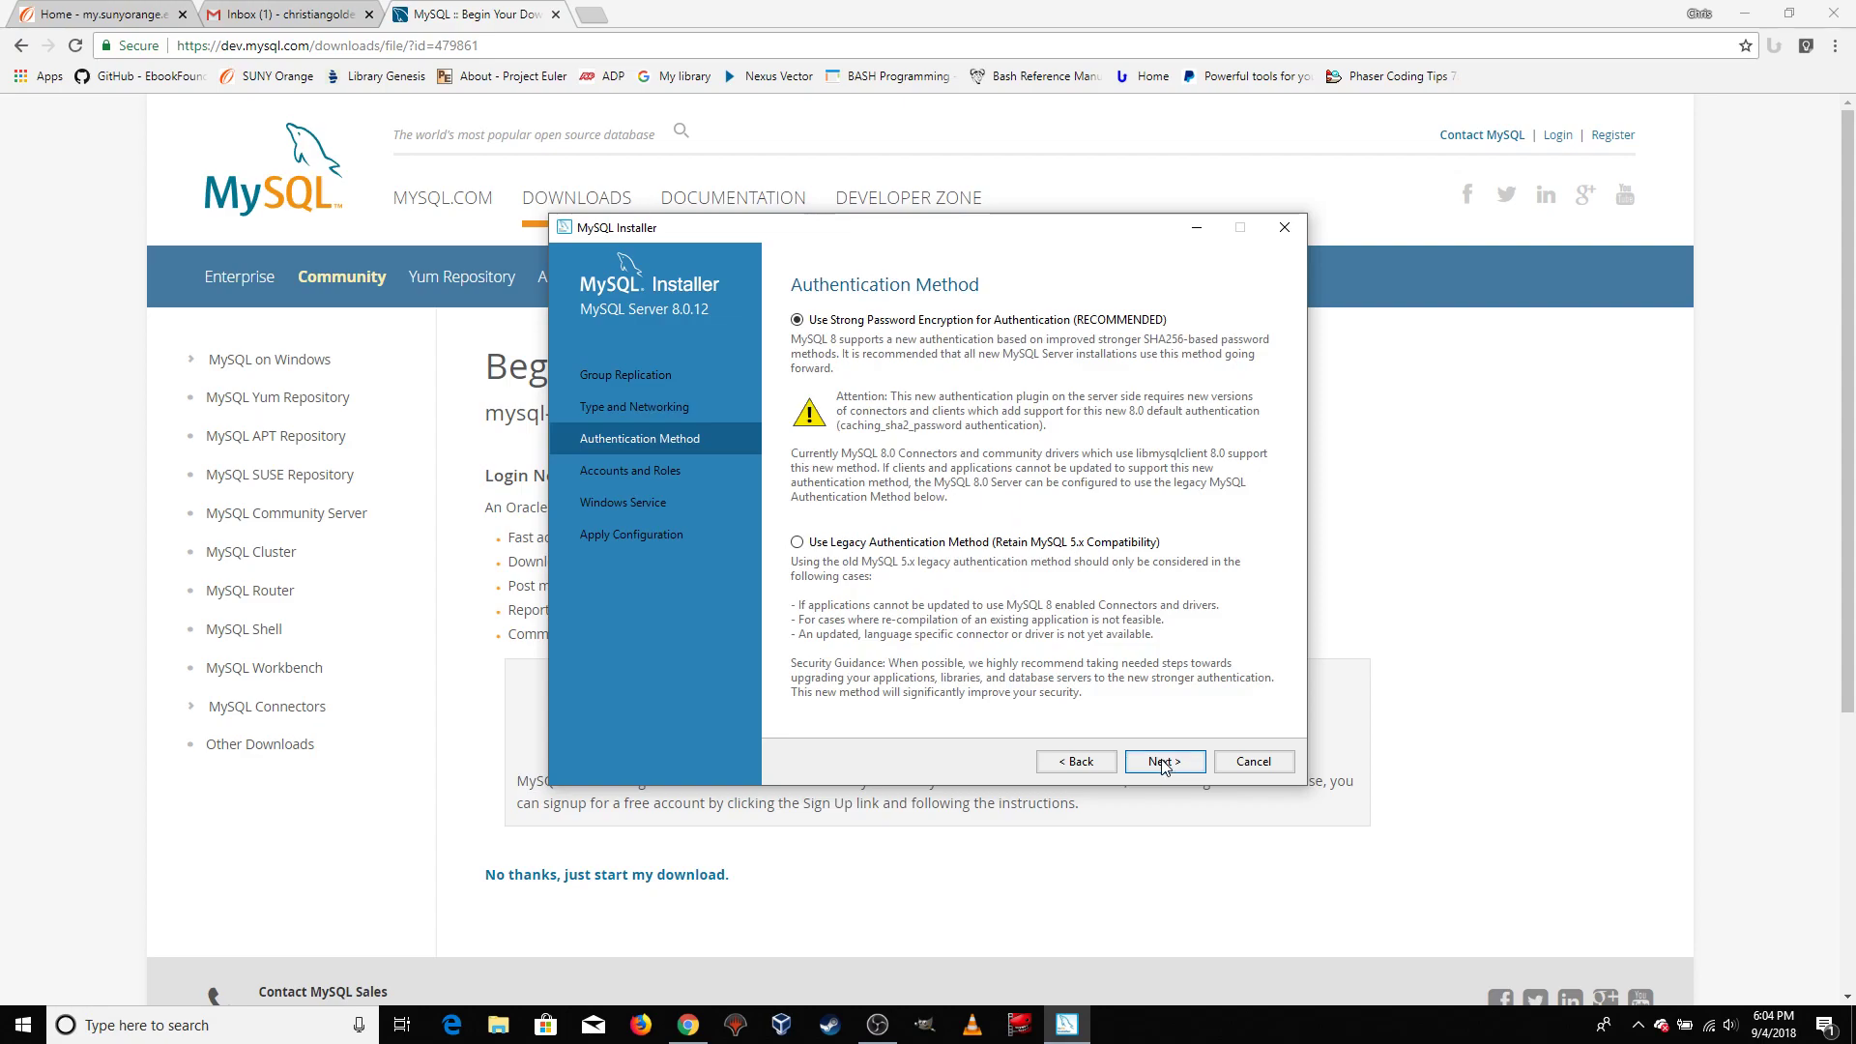
# Keep strong password encryption as the authentication method, and enter and repeat the MySQL root password
pyautogui.click(1164, 762)
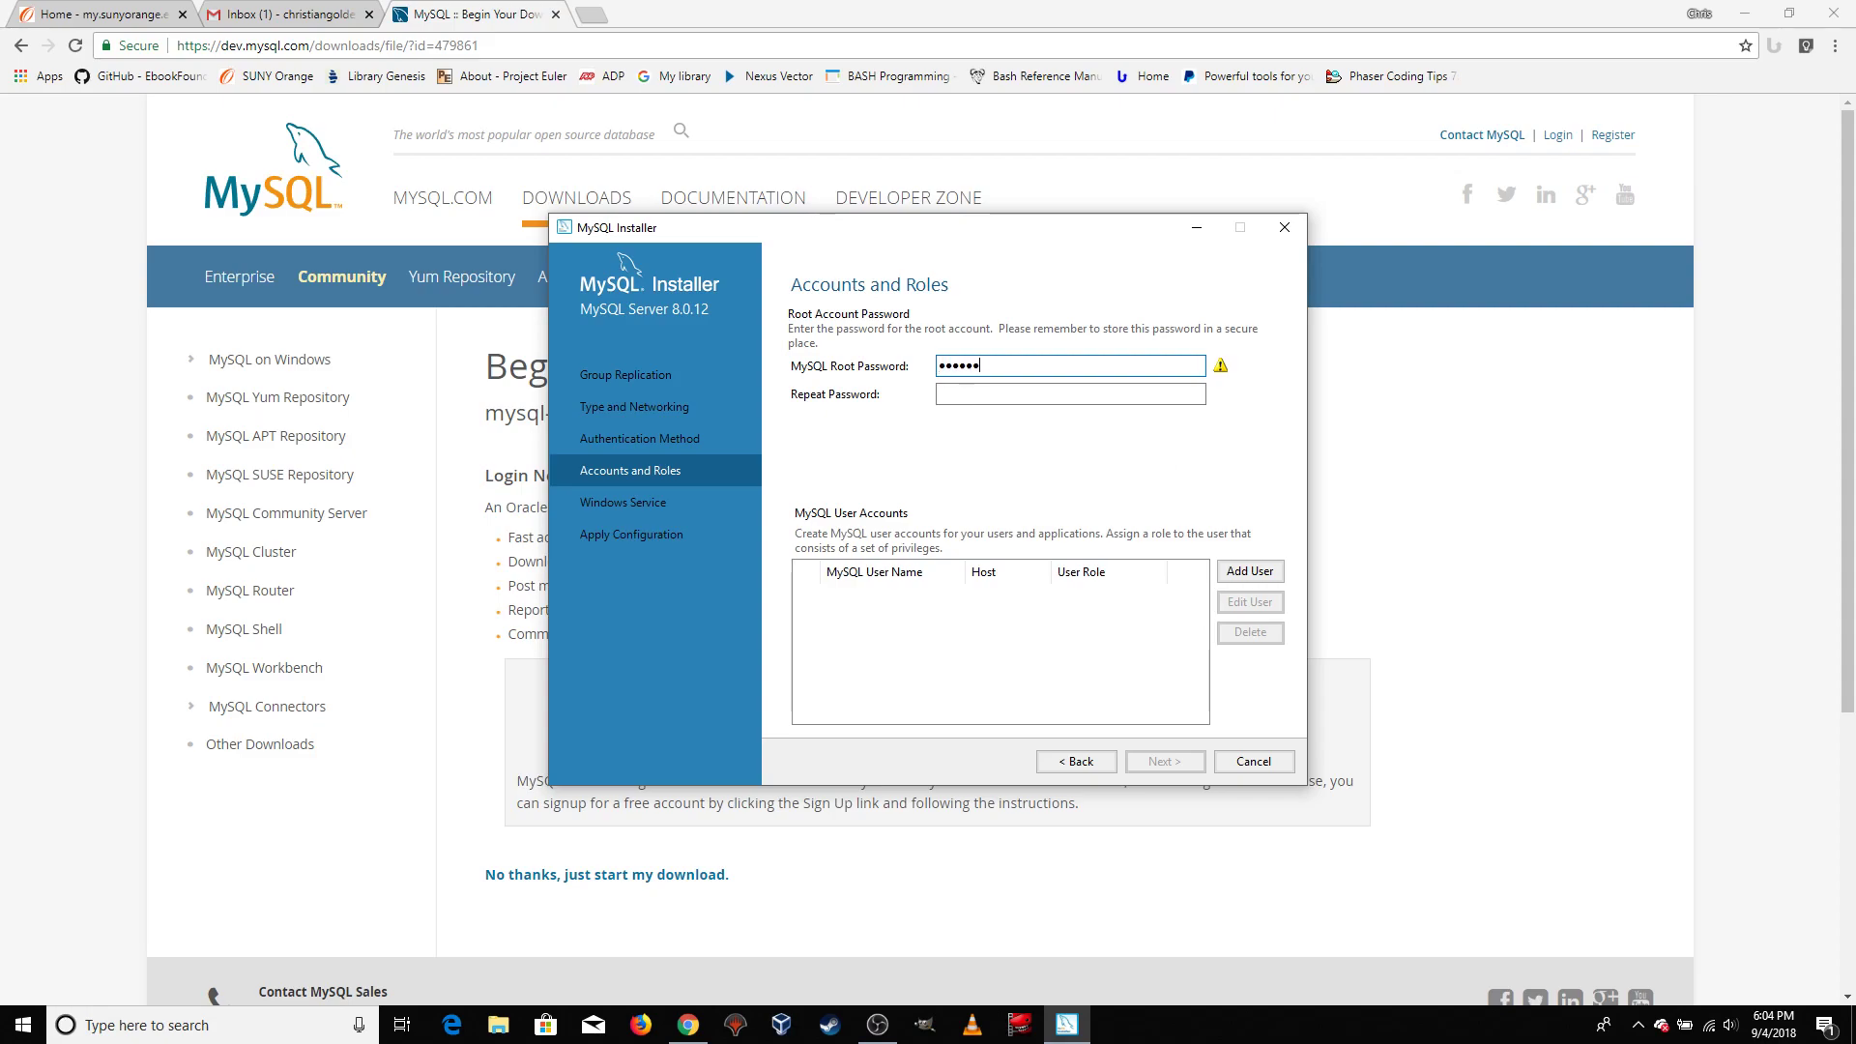
pyautogui.press('Tab')
pyautogui.write('password')
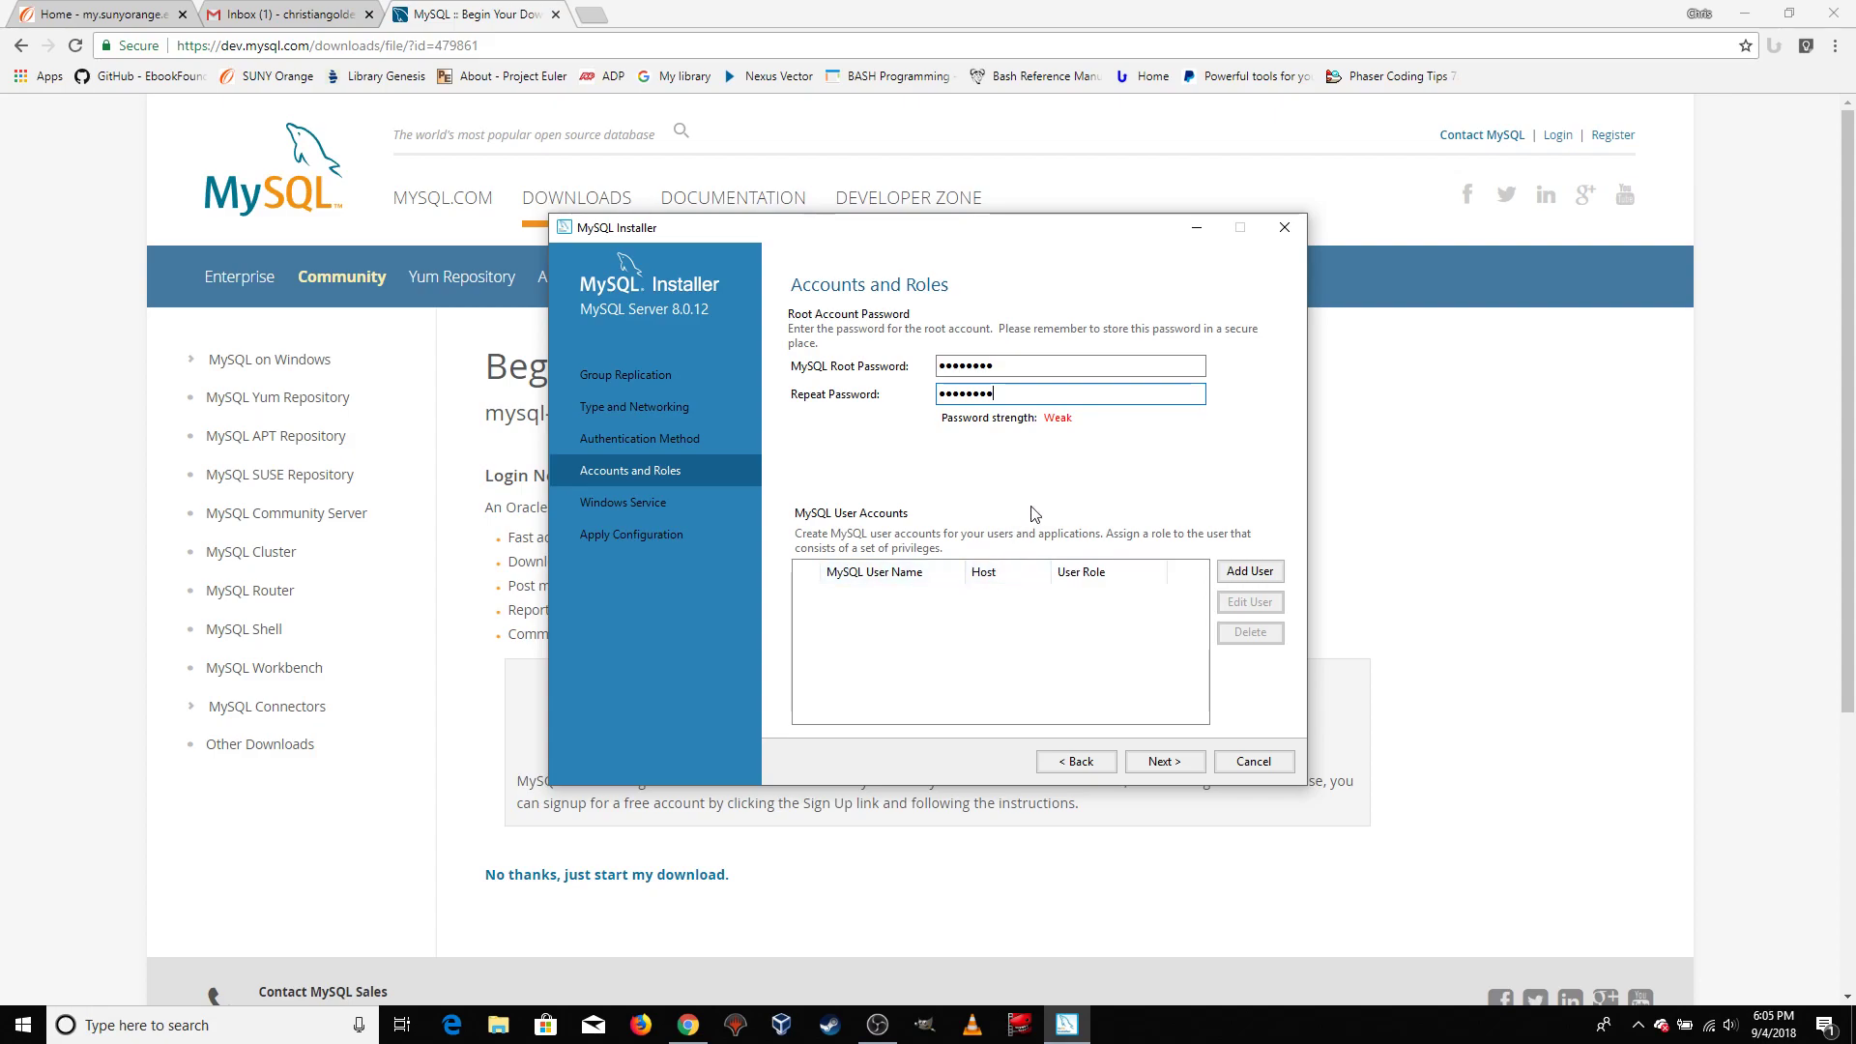
pyautogui.click(1165, 763)
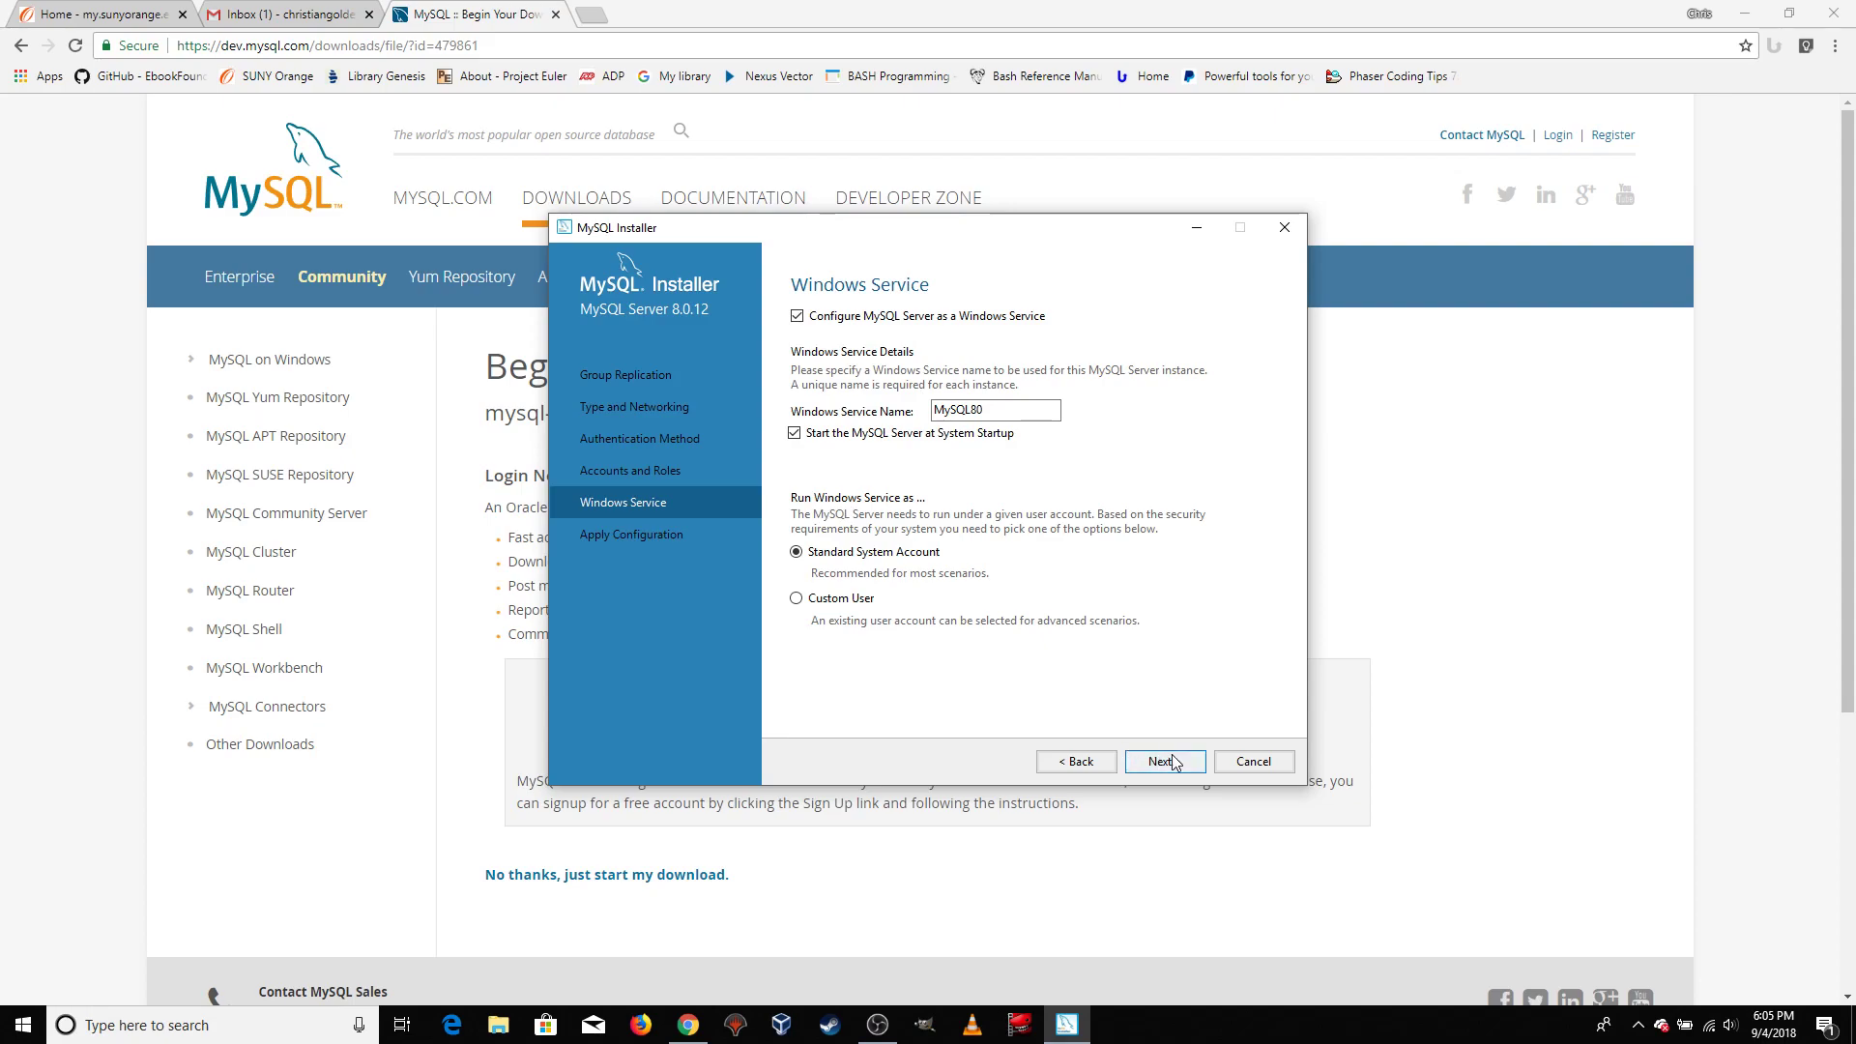
# Keep MySQL80 as a Windows service starting at system startup under the Standard System Account, and apply the server configuration
pyautogui.click(1174, 769)
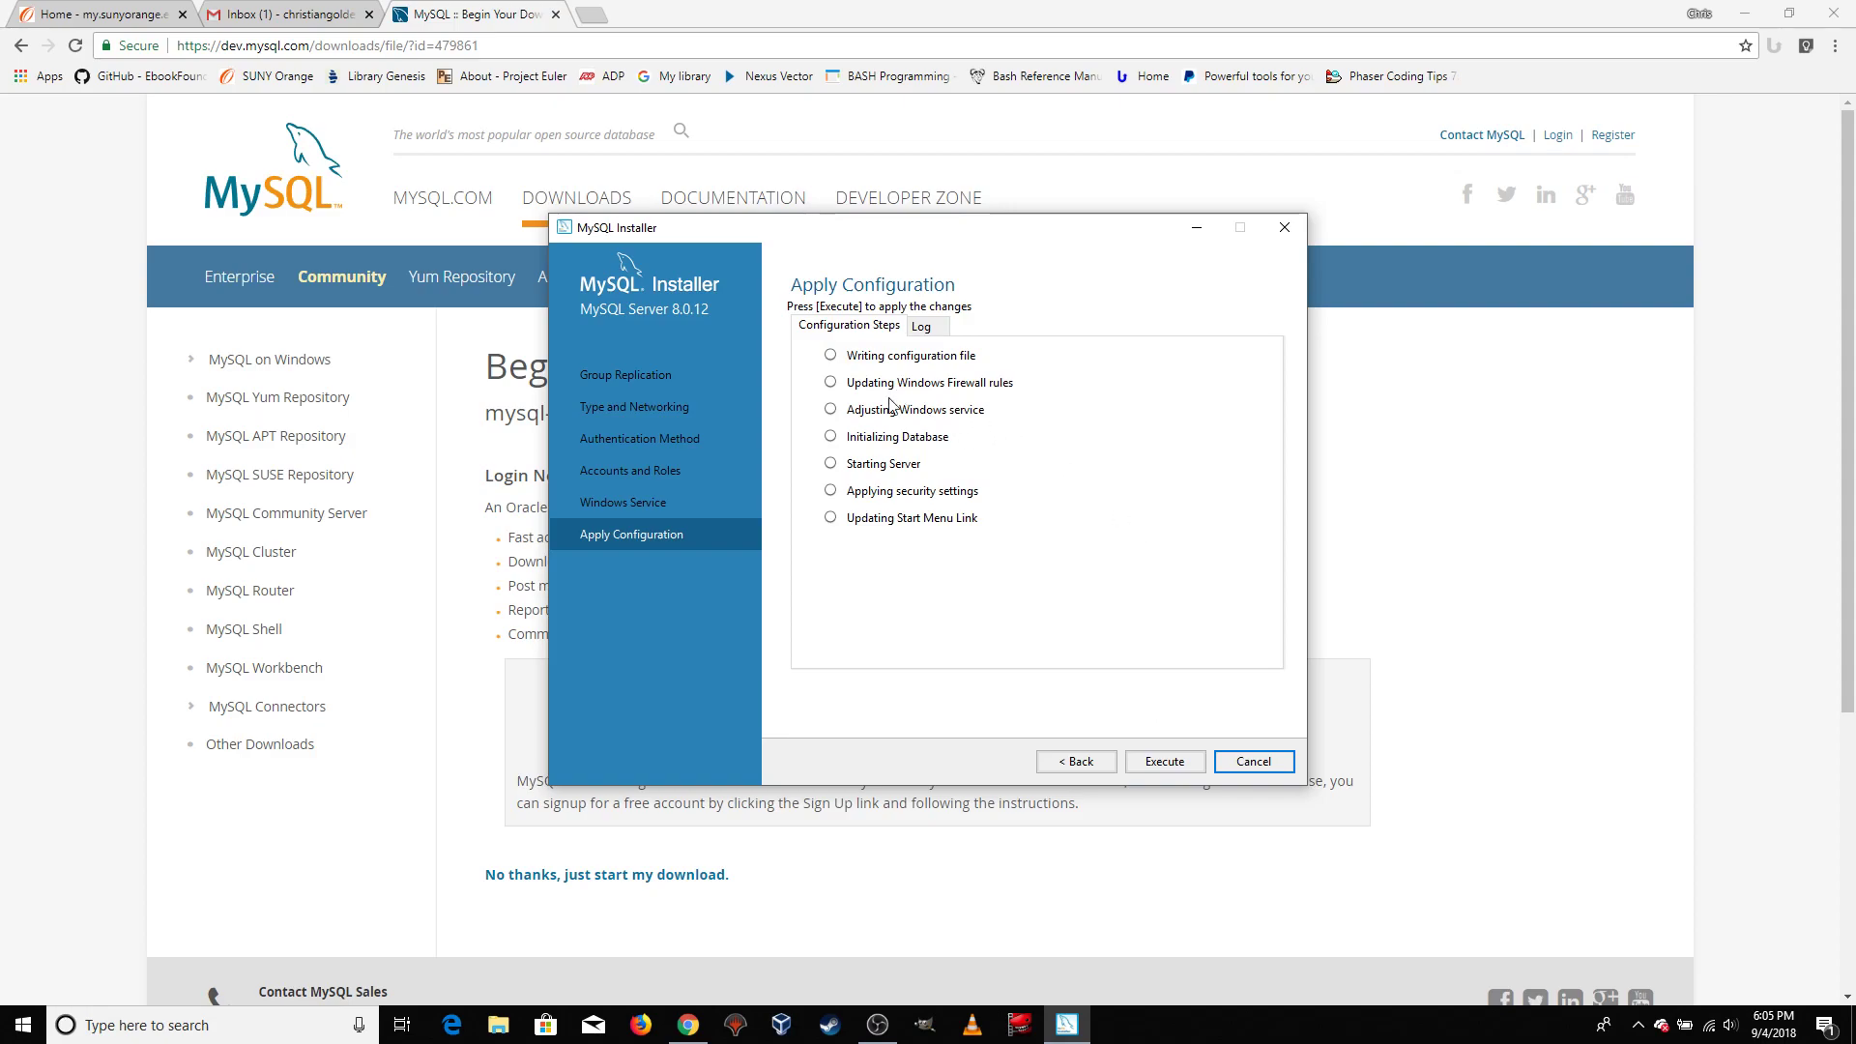
pyautogui.click(1164, 766)
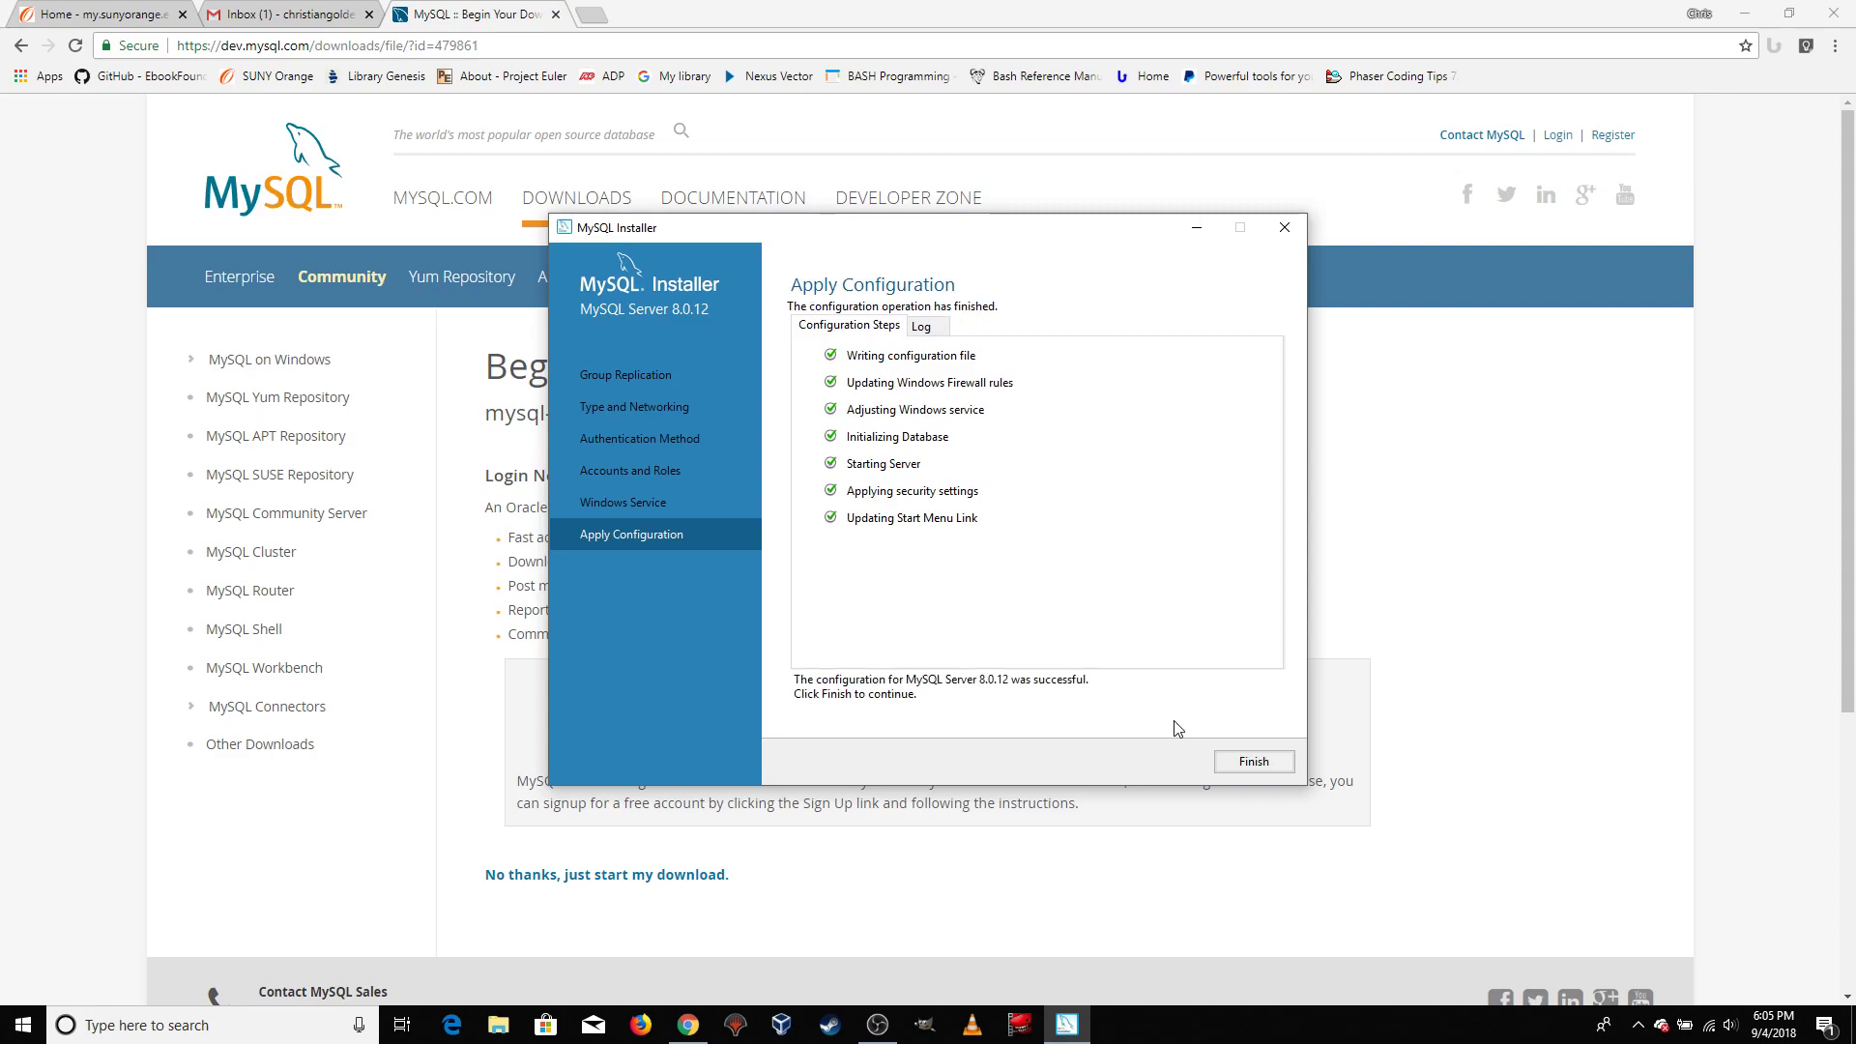
pyautogui.click(1249, 766)
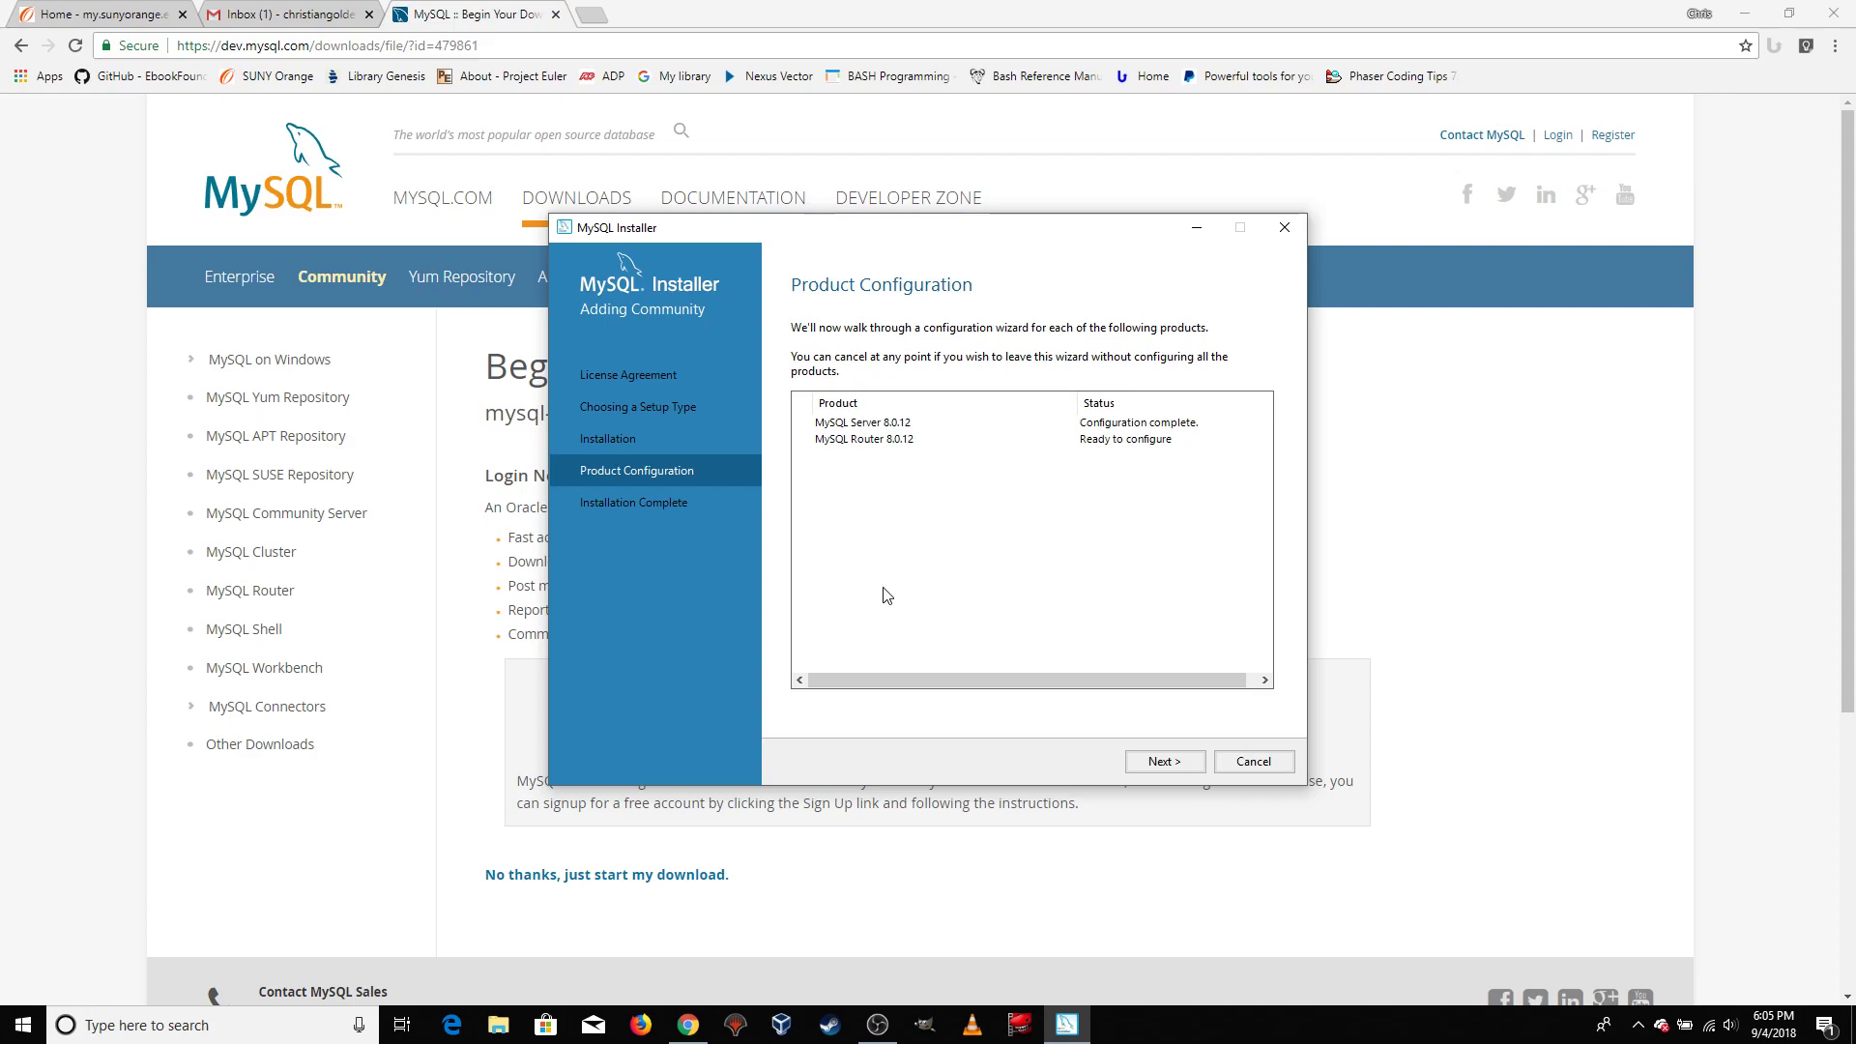
# Finish the MySQL Router 8.0.12 configuration without bootstrapping it for InnoDB cluster, and complete the product configuration
pyautogui.click(1163, 763)
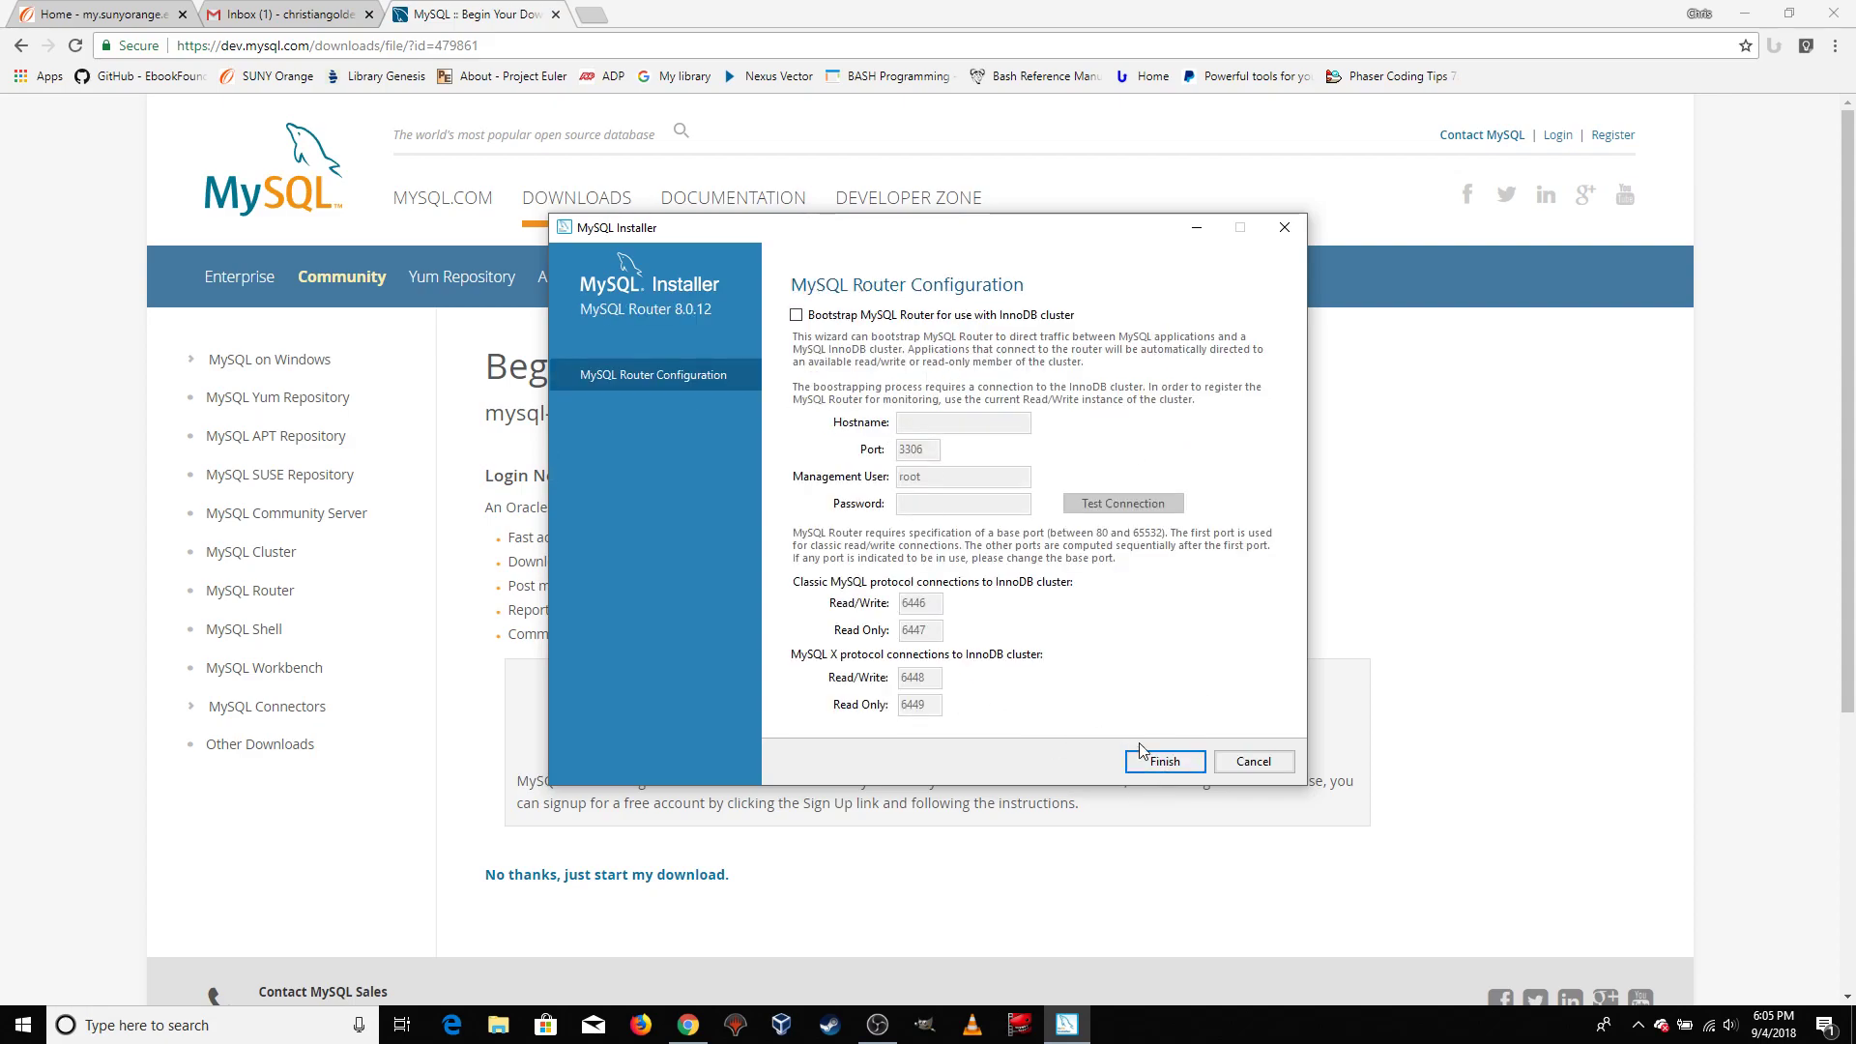
pyautogui.click(1165, 764)
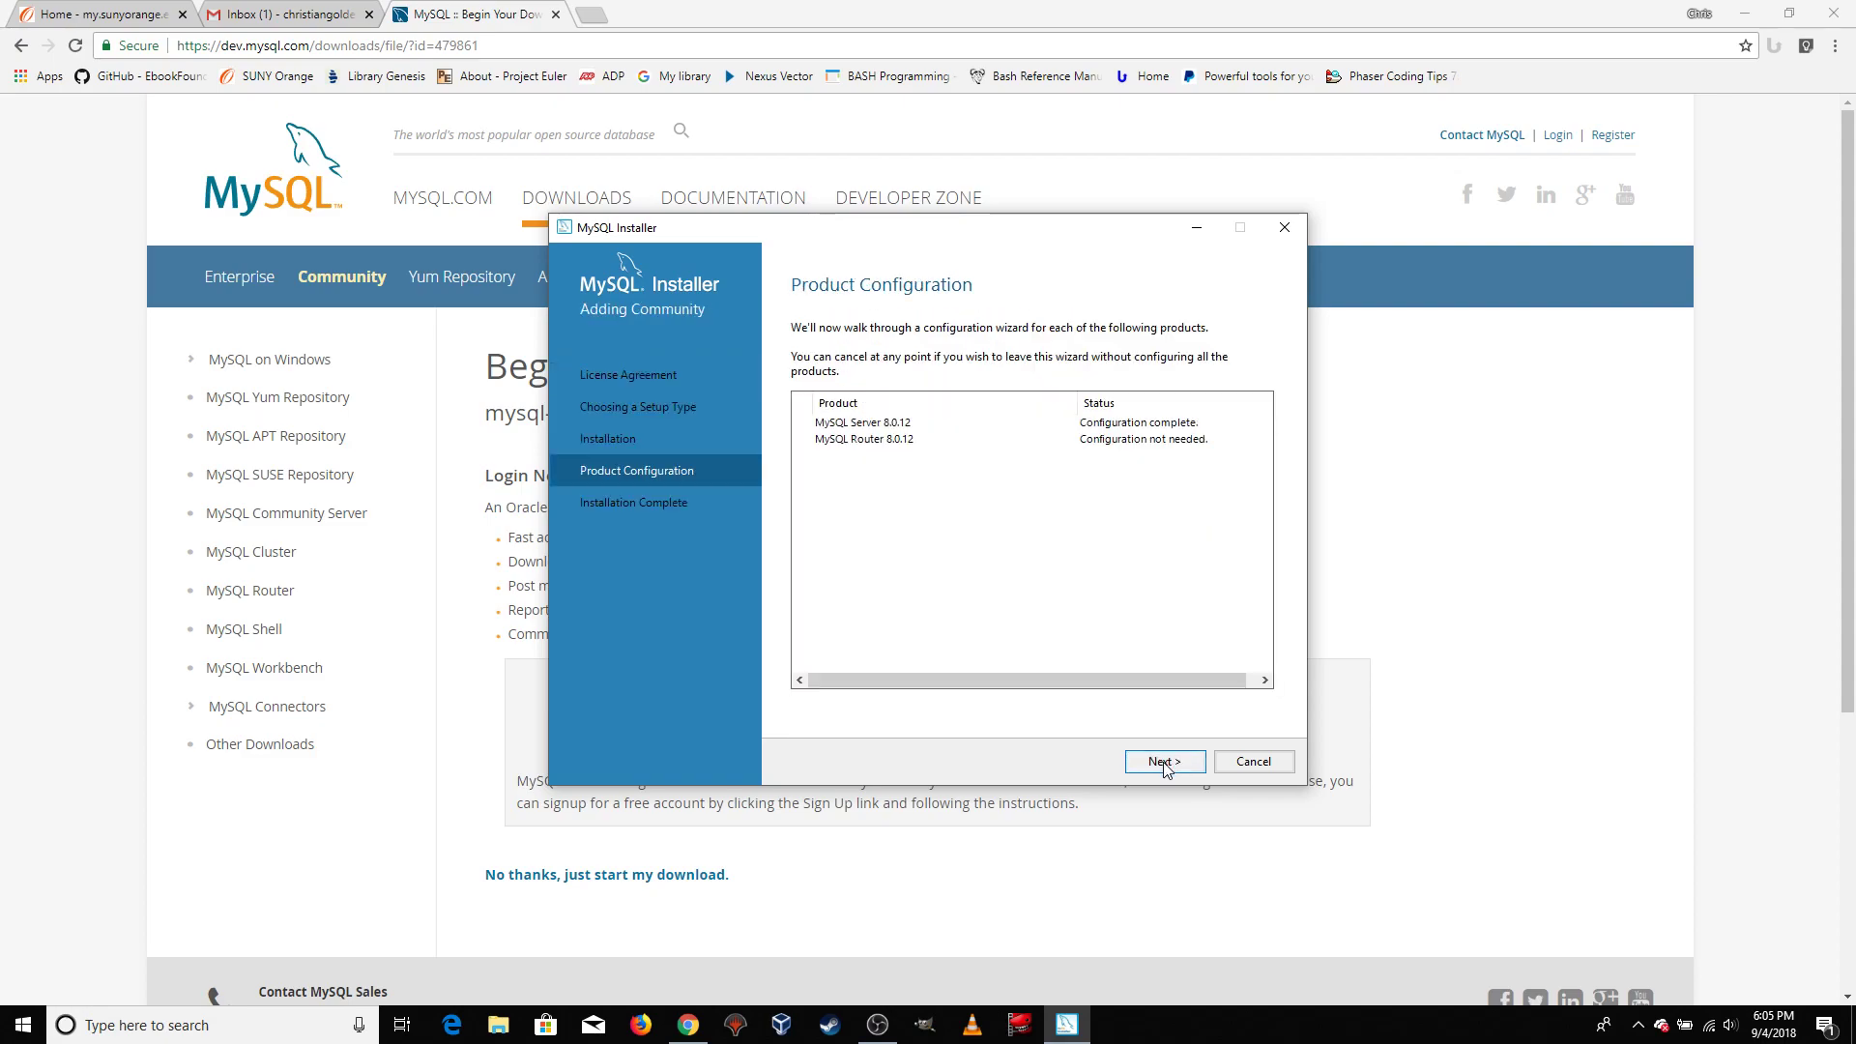
pyautogui.click(1163, 762)
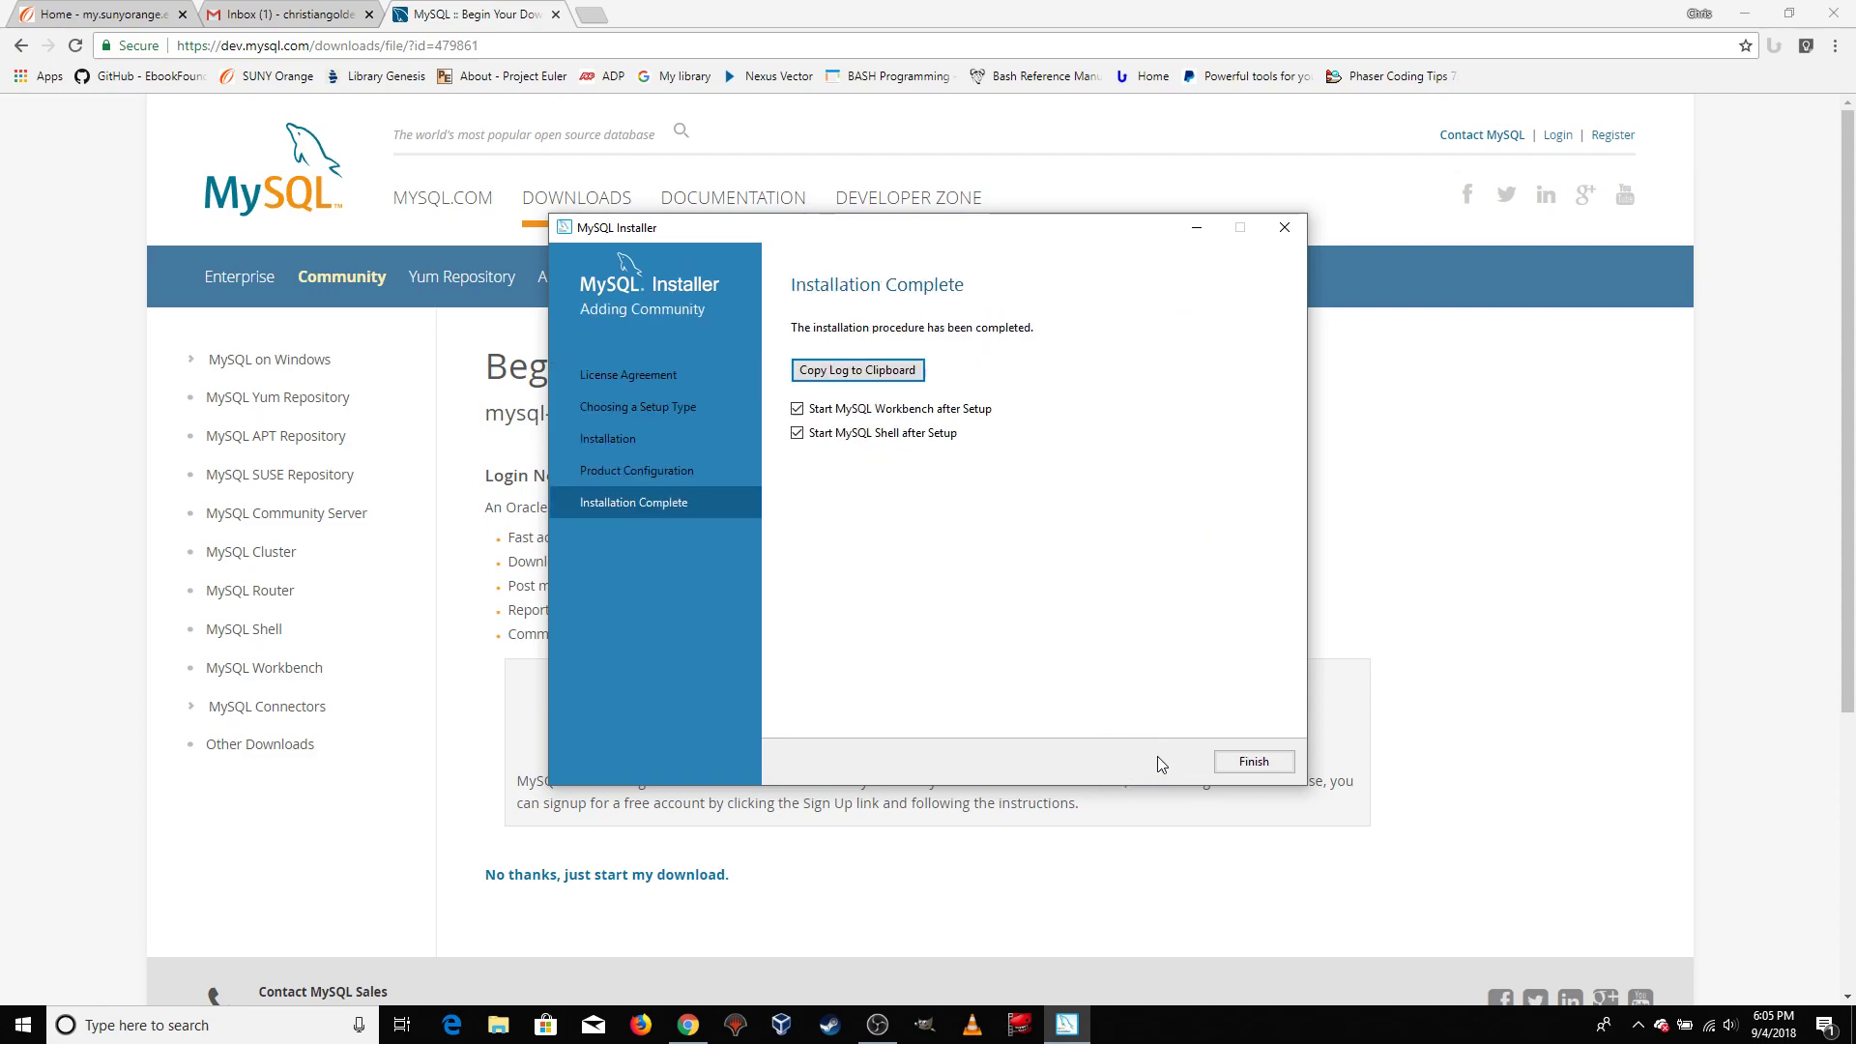
# Copy the installation log to the clipboard and finish the setup, starting MySQL Workbench and MySQL Shell
pyautogui.click(814, 372)
pyautogui.click(1255, 763)
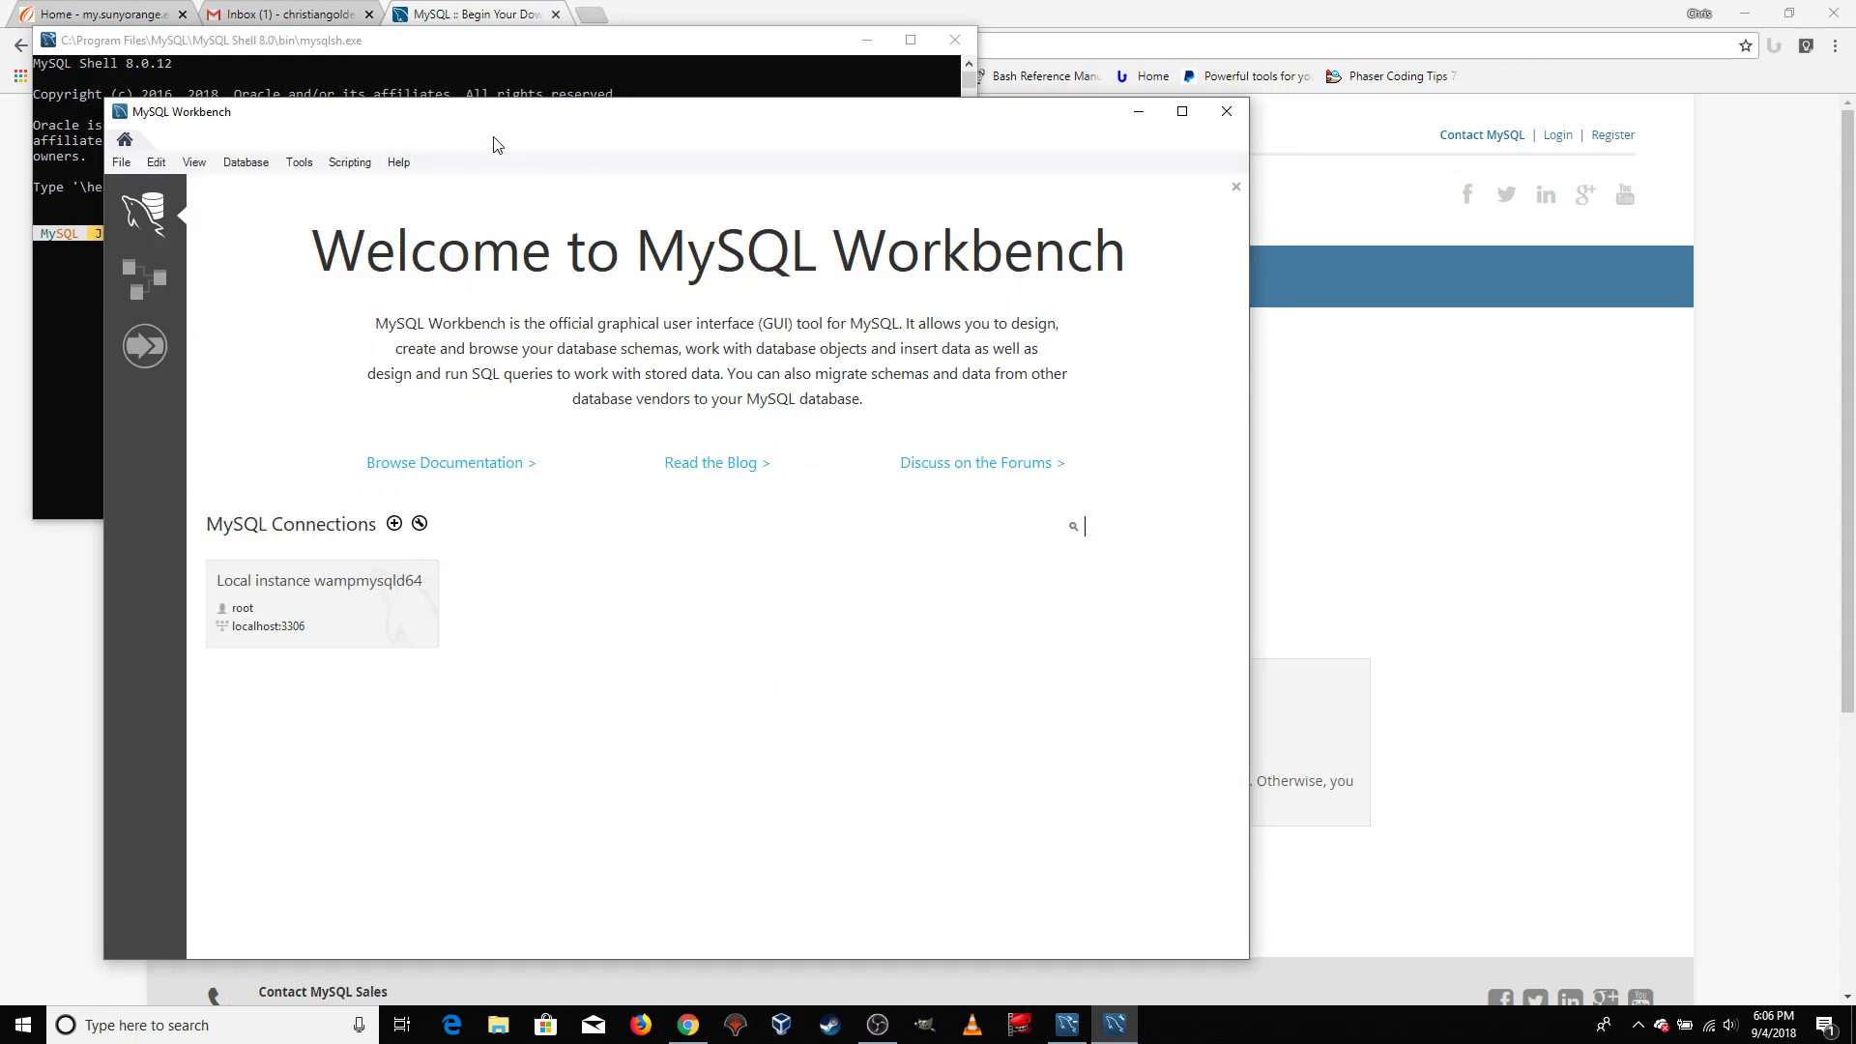
# Move the MySQL Workbench window clear of MySQL Shell and look over the Shell prompt and the Workbench welcome screen
pyautogui.moveTo(503, 128); pyautogui.dragTo(950, 109)
pyautogui.click(432, 48)
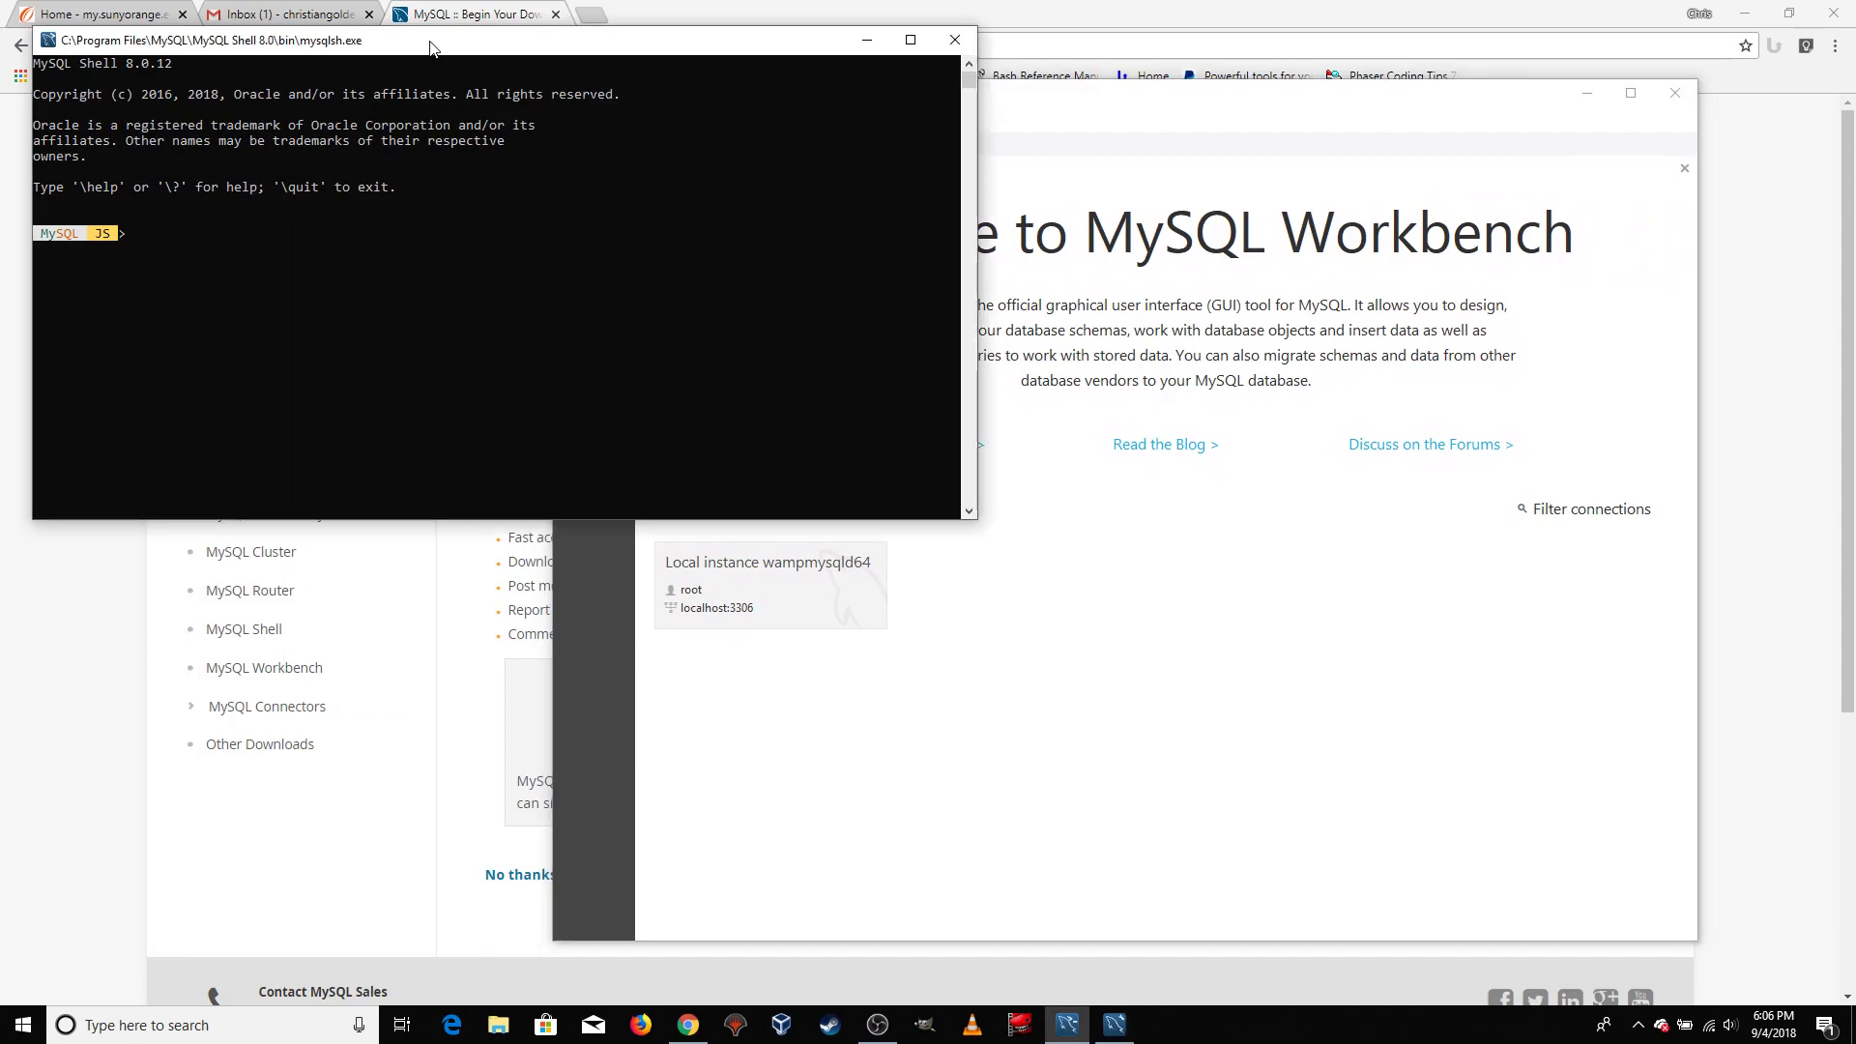
pyautogui.click(1083, 104)
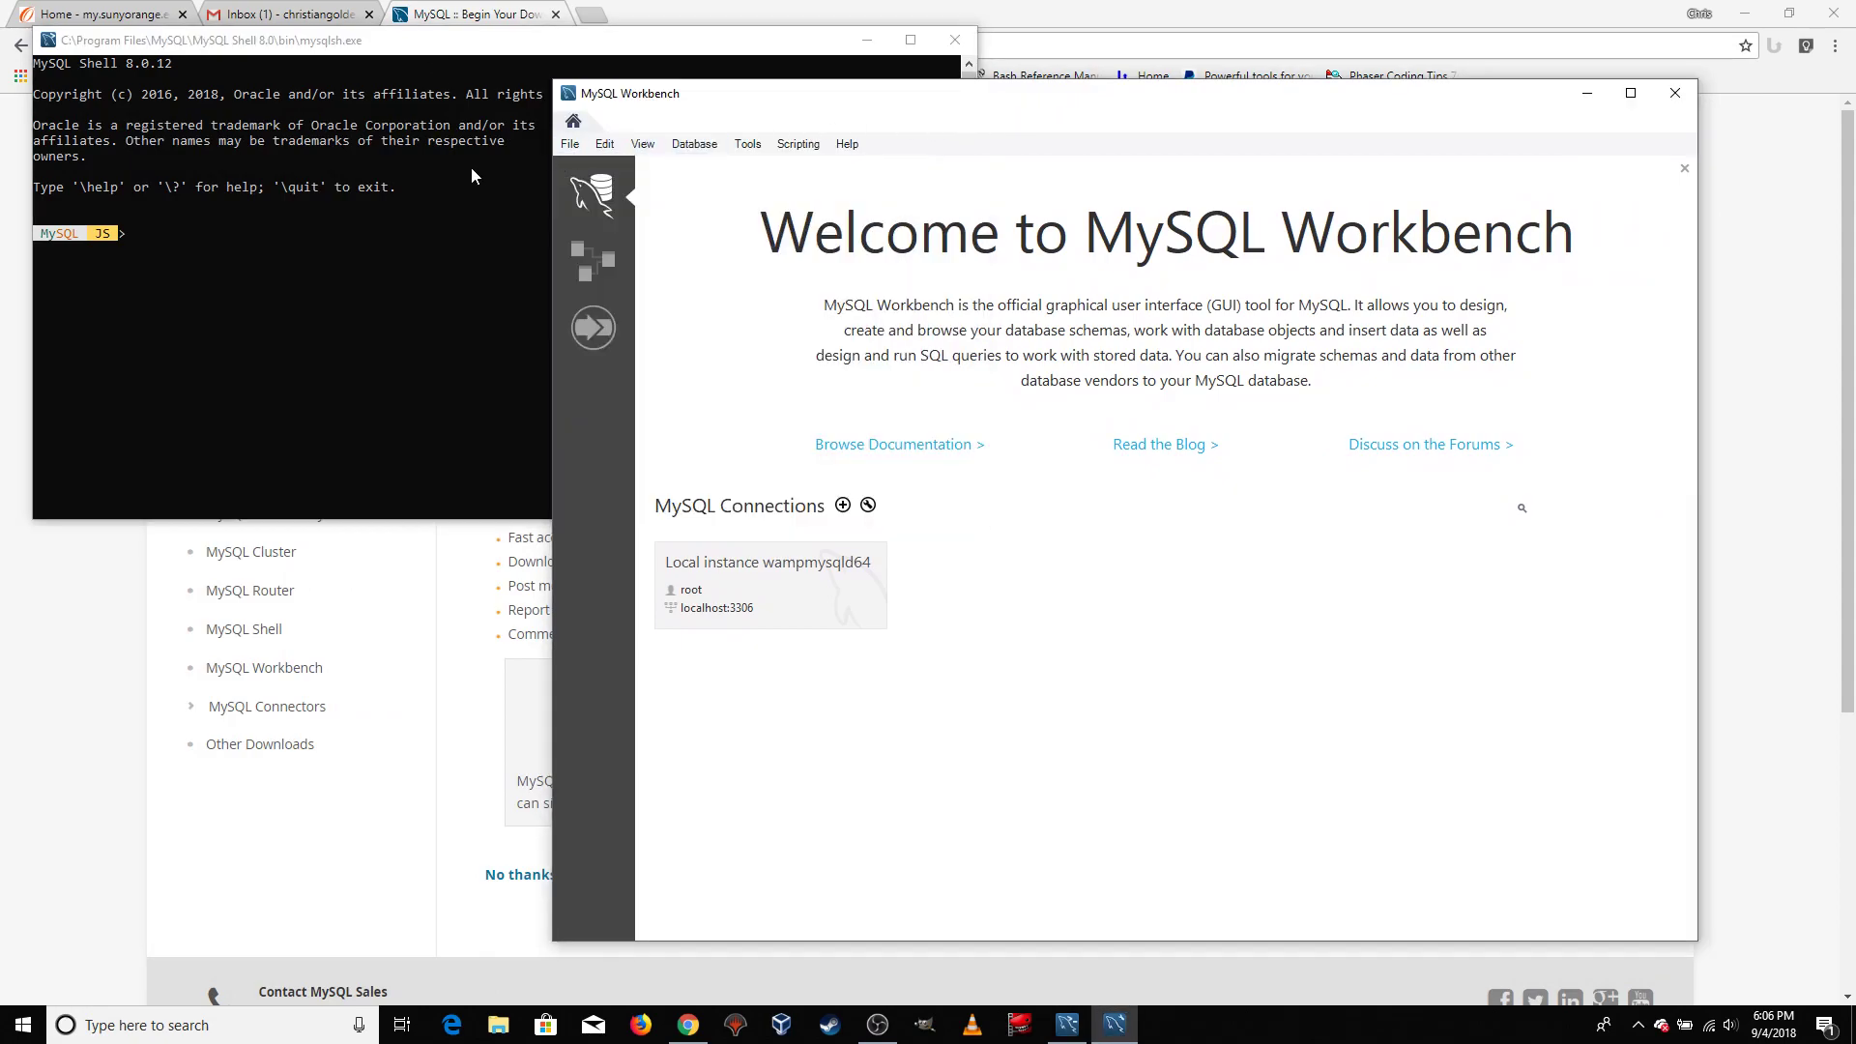
pyautogui.click(50, 67)
pyautogui.moveTo(49, 62); pyautogui.dragTo(227, 223)
pyautogui.click(204, 242)
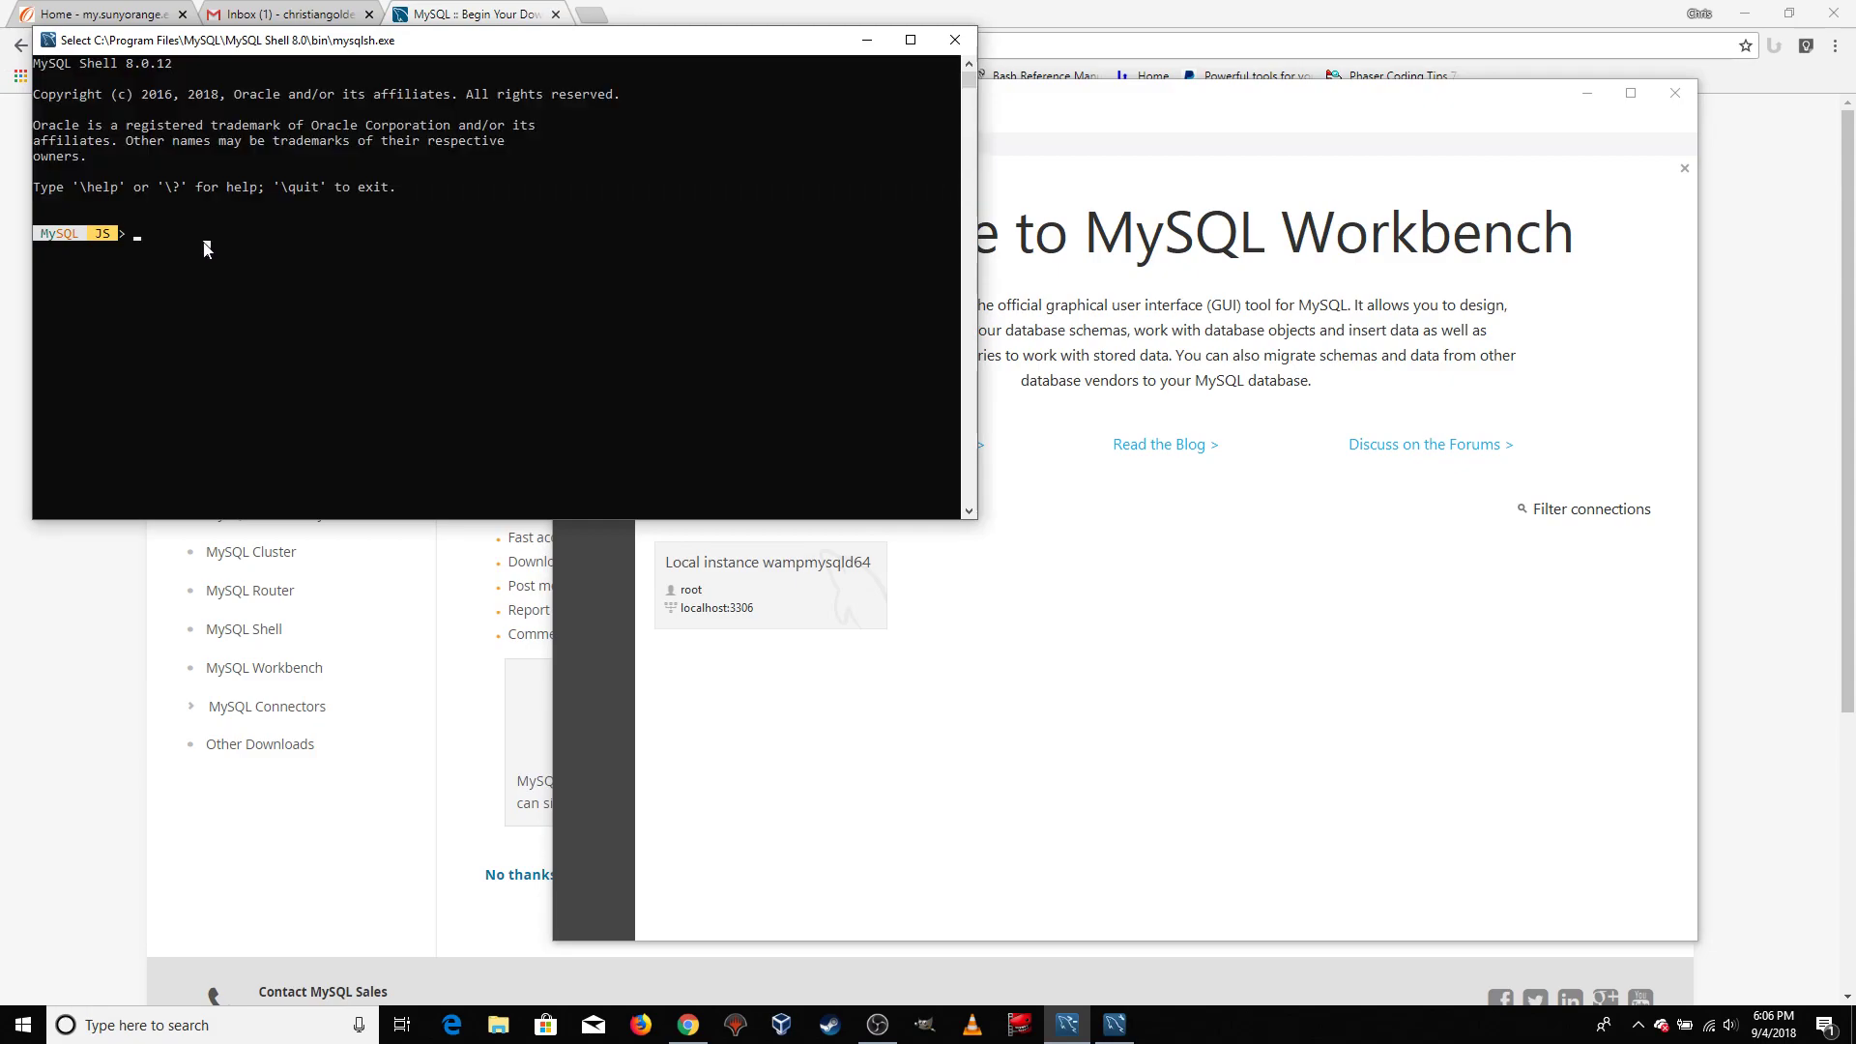
pyautogui.click(1062, 348)
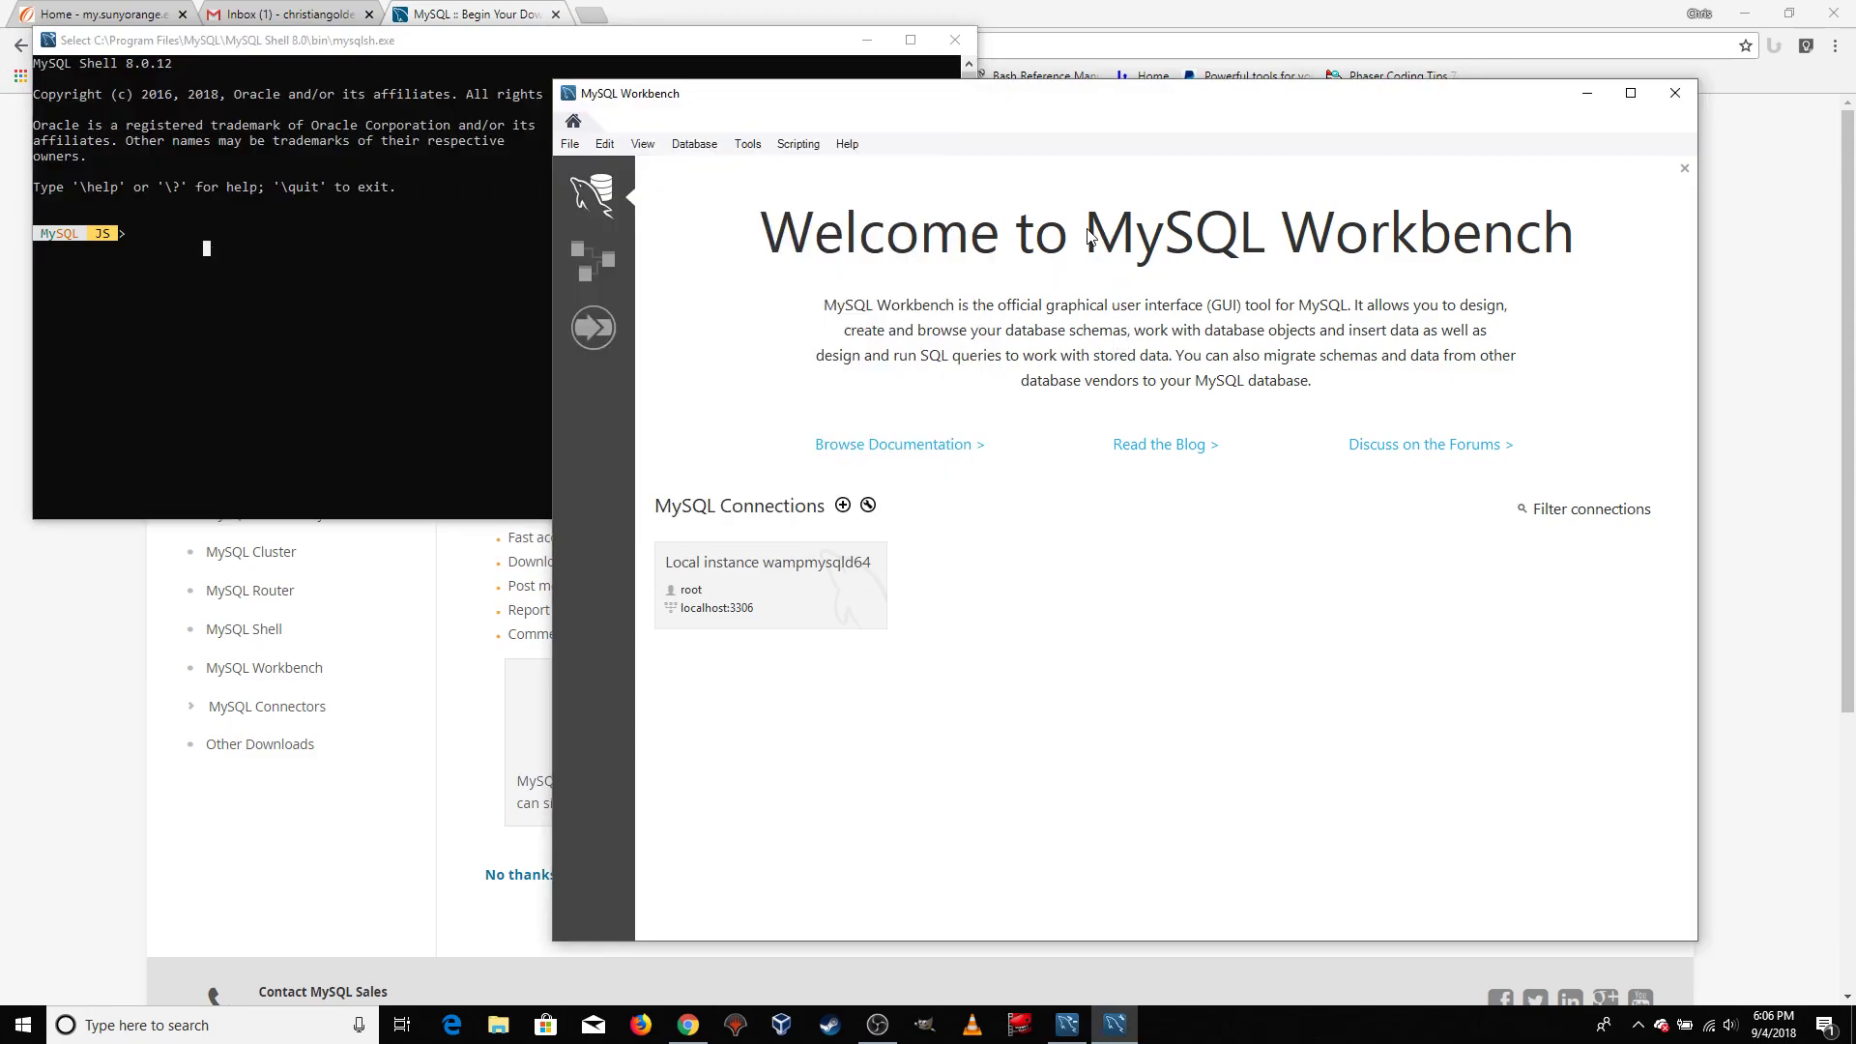